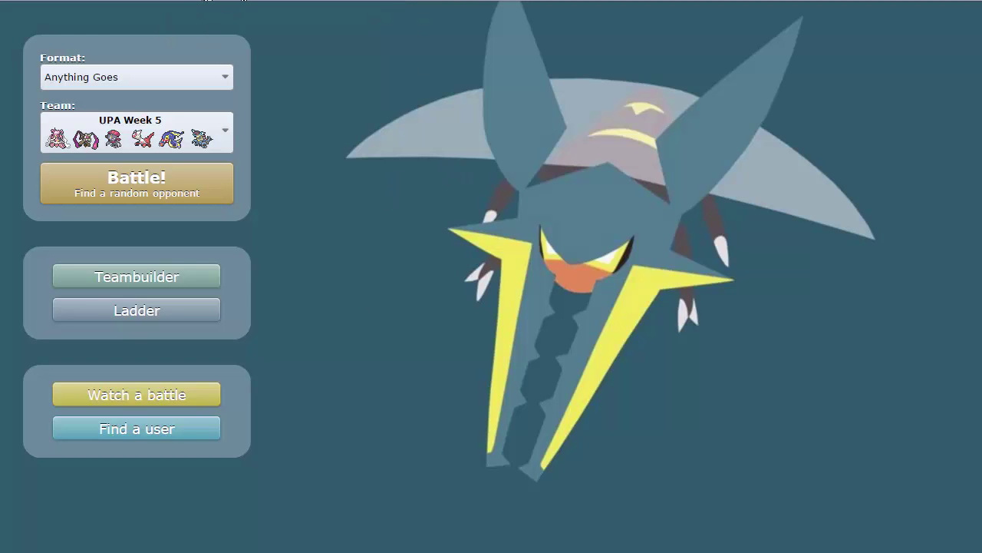
# - Open the UPA Week 5 team in the Teambuilder to review its members
pyautogui.click(137, 276)
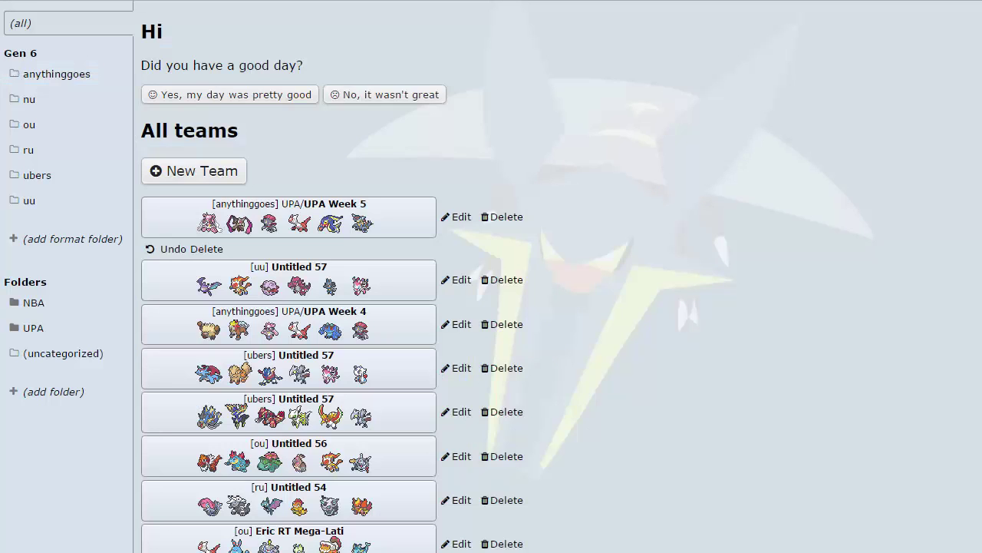
pyautogui.click(364, 218)
pyautogui.scroll(-3, 433, 475)
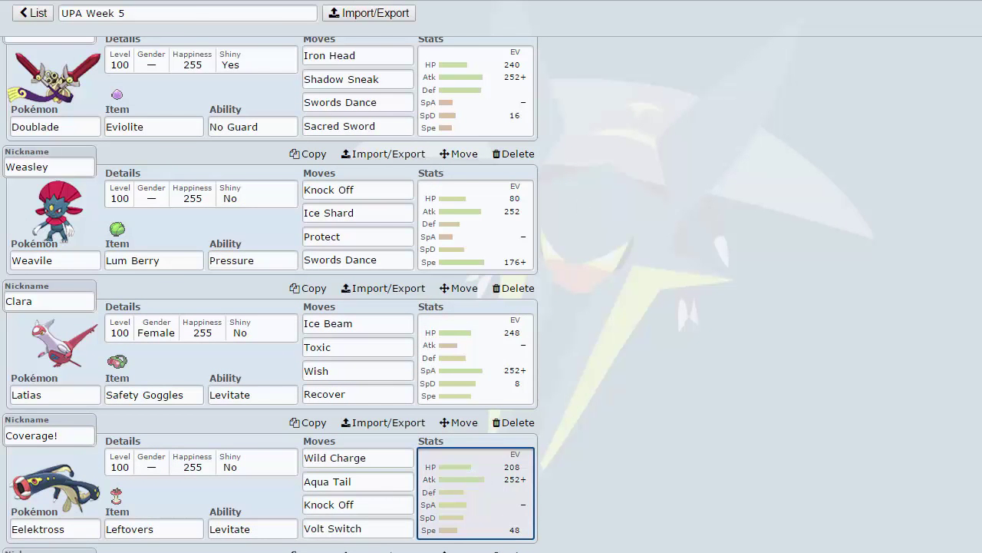
# - Compare the EV spreads of Eelektross and Latias, and leave the team editor
pyautogui.click(476, 477)
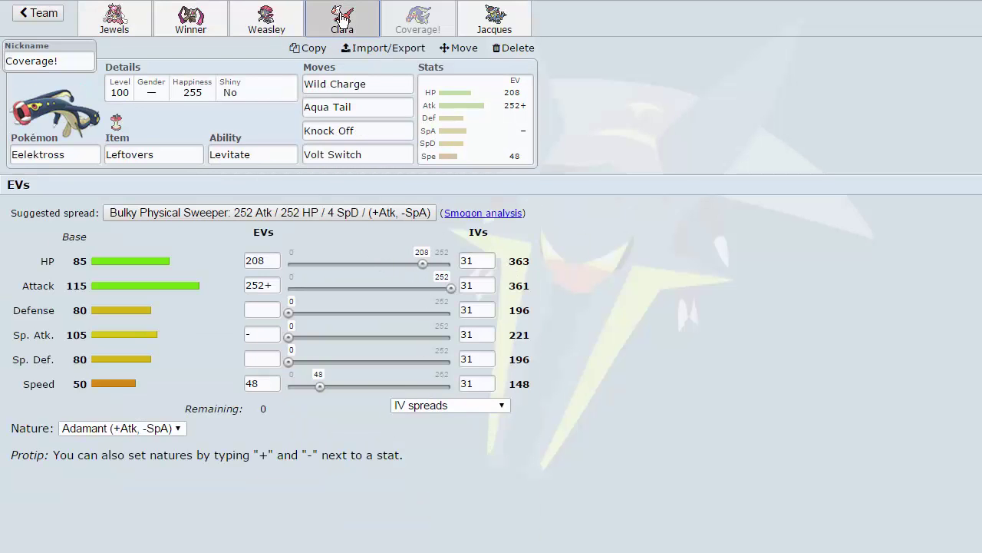
pyautogui.click(369, 30)
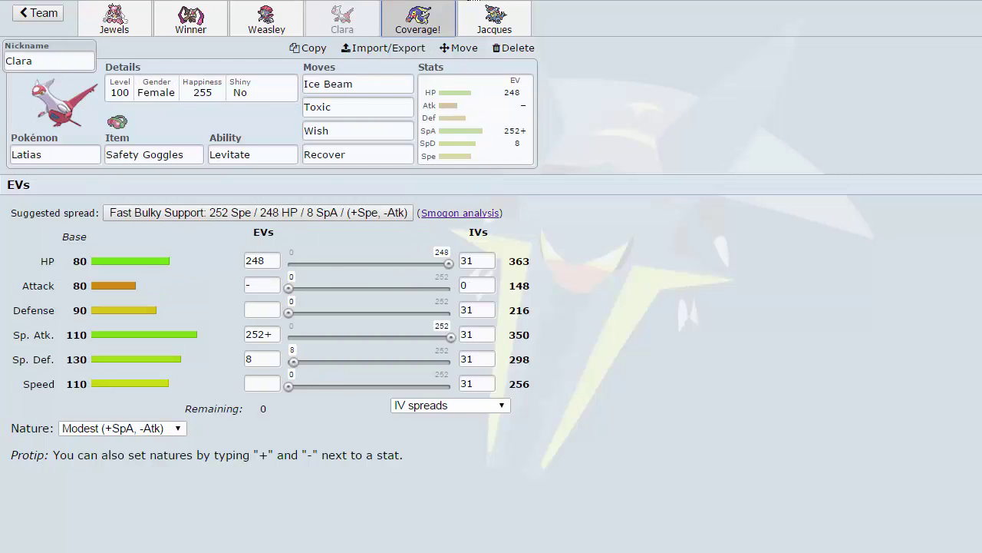
pyautogui.click(444, 14)
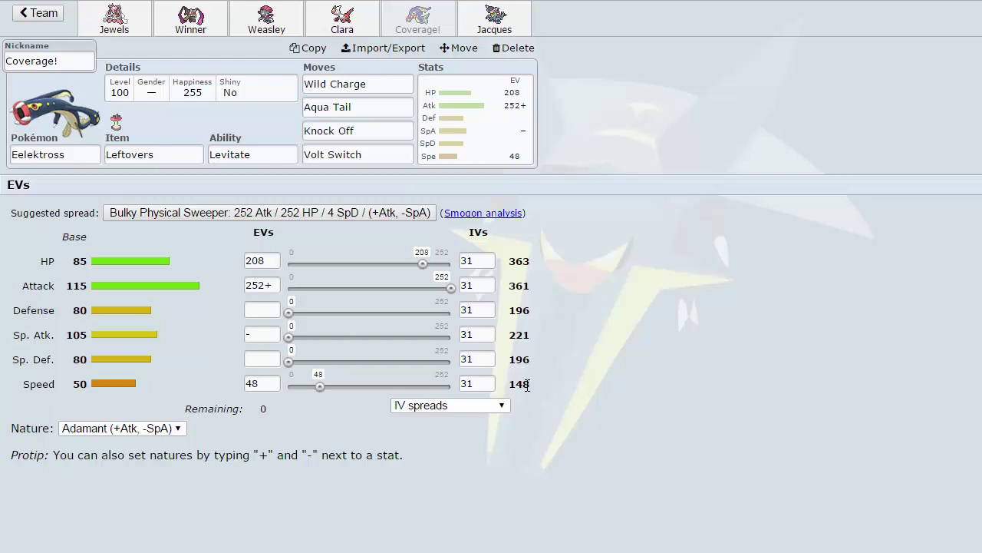
pyautogui.click(272, 379)
pyautogui.click(571, 384)
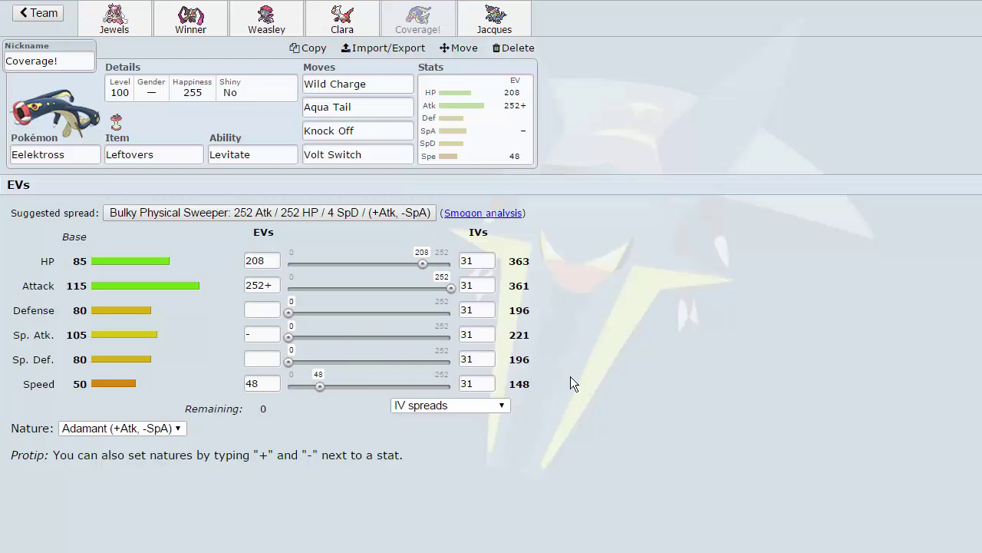
pyautogui.click(23, 15)
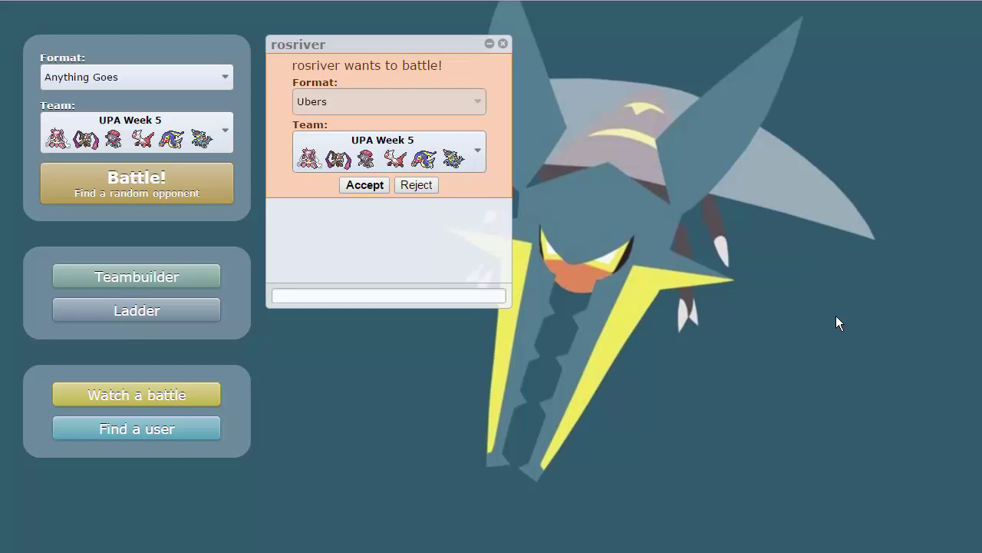
# - Accept the Ubers challenge with the UPA Week 5 team and send "hf" in the battle chat
pyautogui.click(363, 187)
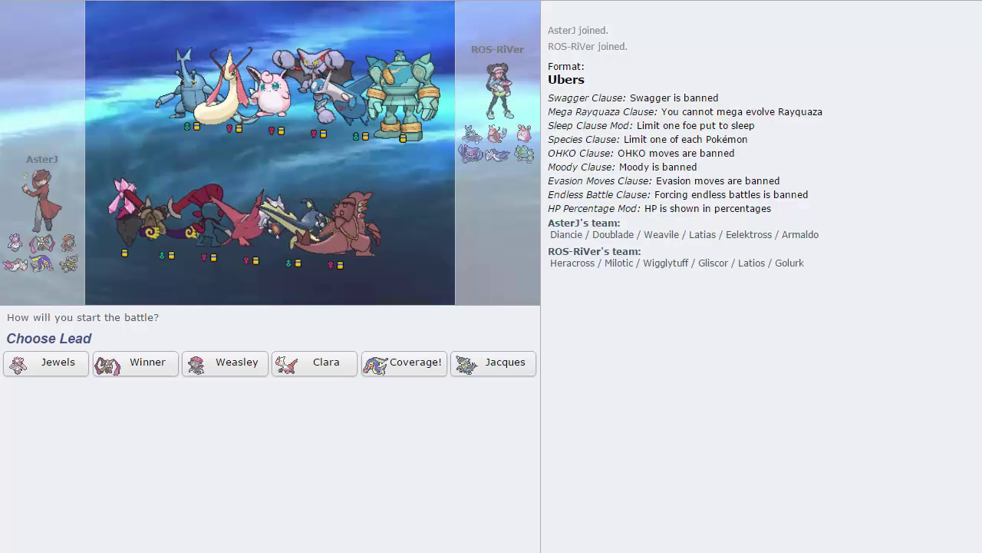
pyautogui.write('hf')
pyautogui.press('Return')
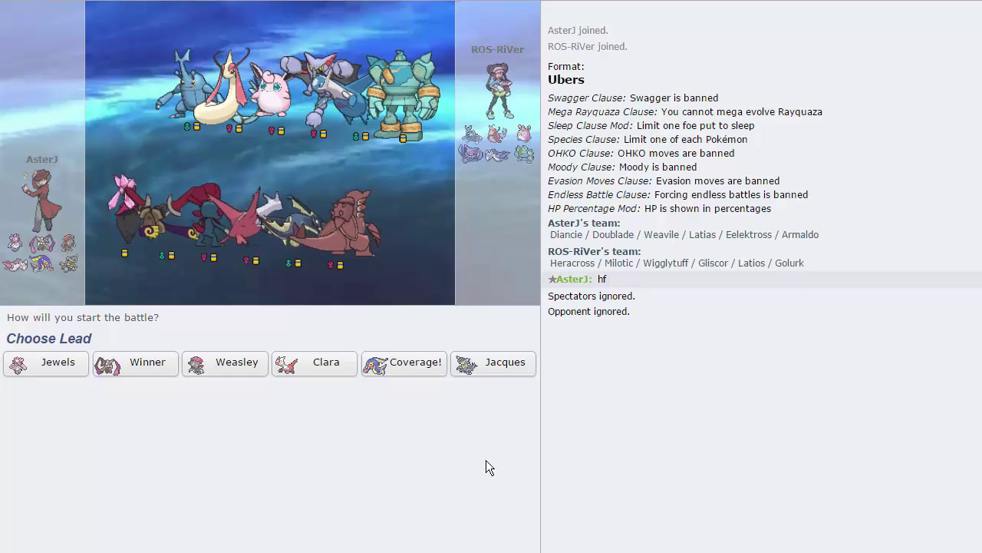
# - Lead the battle with Coverage! and use Knock Off on the first turn
pyautogui.click(413, 360)
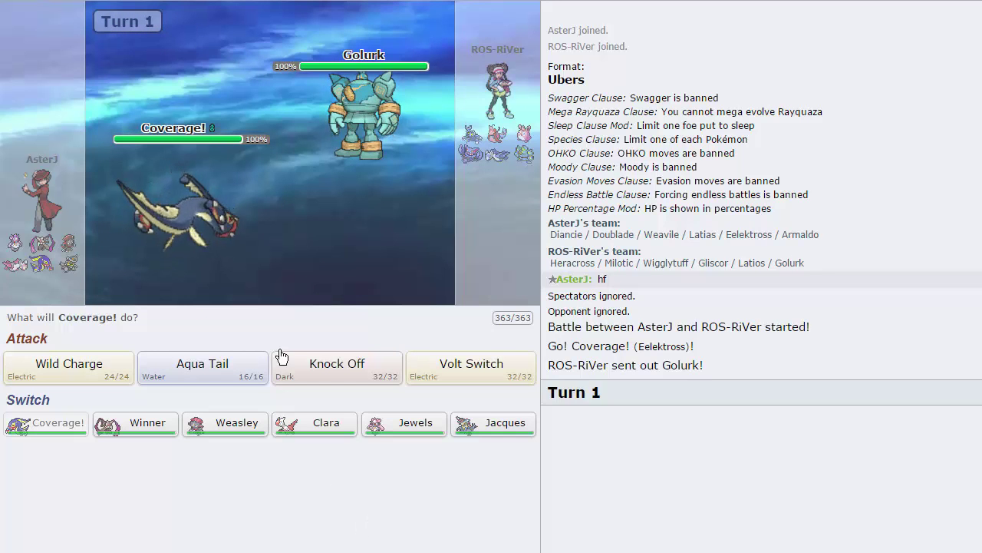
pyautogui.click(345, 373)
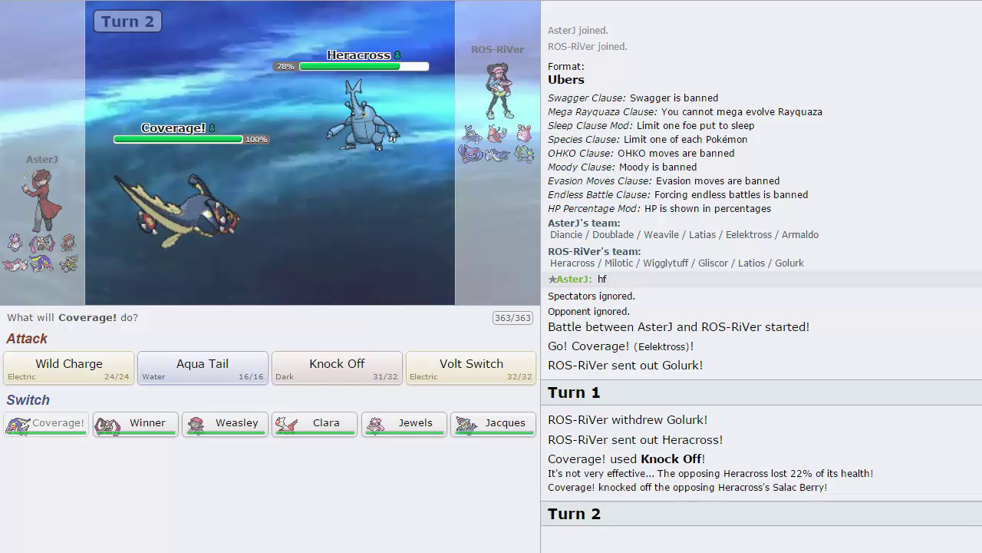
# - Switch to the Pokémon Damage Calculator and load Eelektross's Coverage! set as Pokémon 1
pyautogui.hotkey('ctrl', 'Tab')
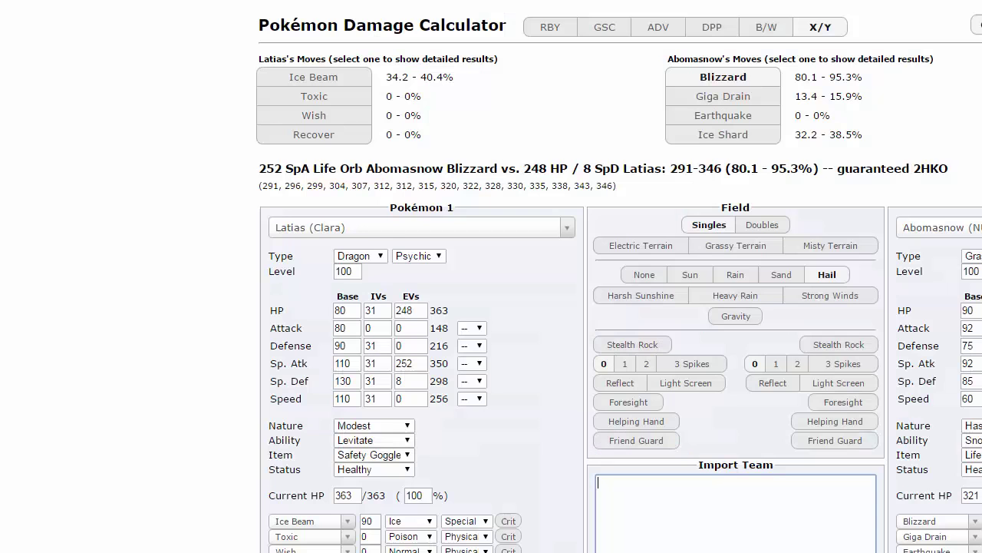
pyautogui.click(400, 230)
pyautogui.write('eele')
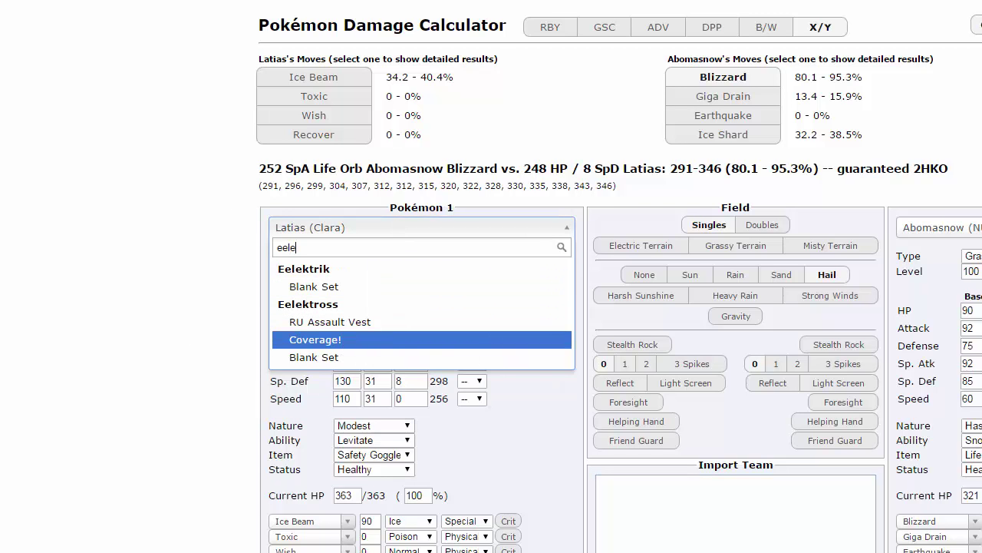
pyautogui.press('Return')
# - Load Heracross's UU Swords Dance set as the opposing Pokémon in the calculator
pyautogui.click(959, 239)
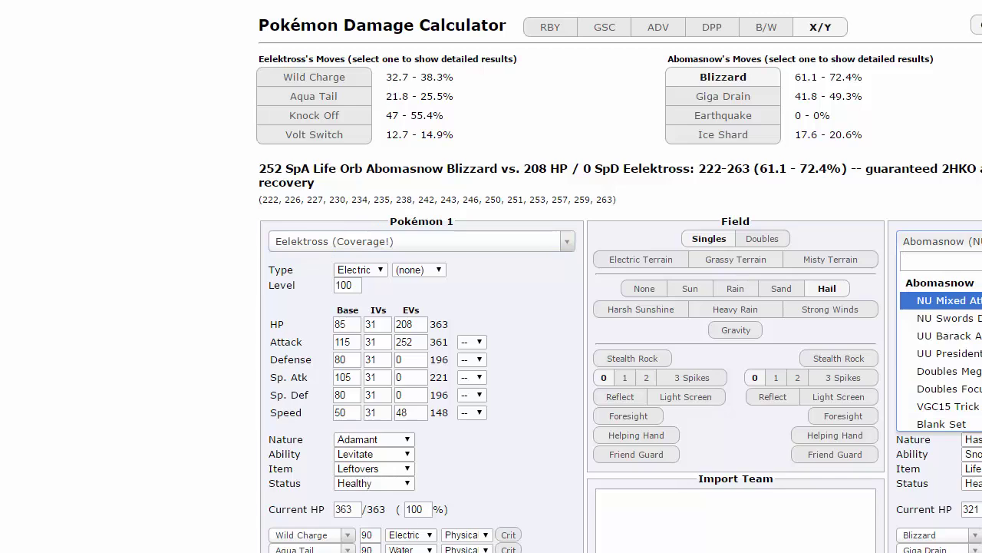
pyautogui.write('hera')
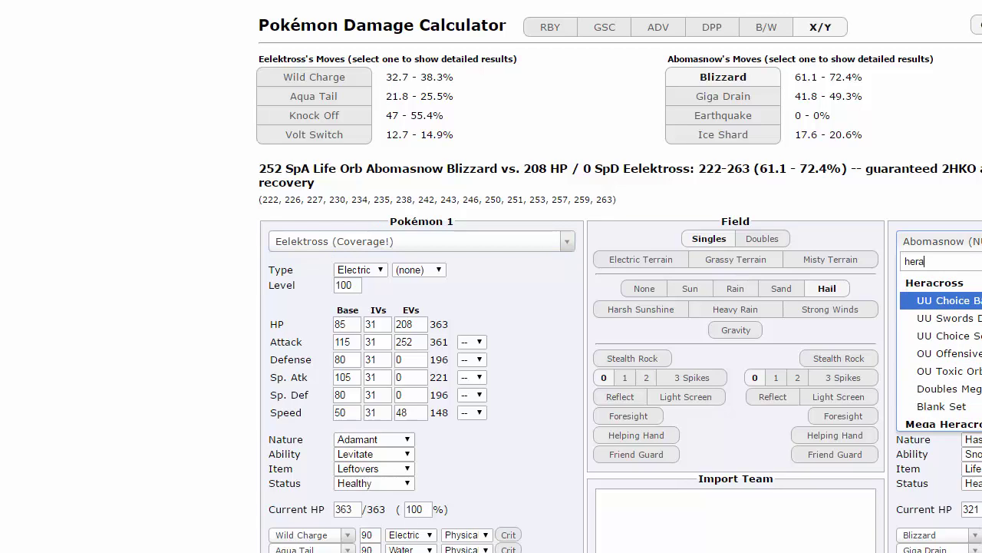
pyautogui.scroll(-1, 938, 366)
pyautogui.press('Up')
pyautogui.press('Up')
pyautogui.press('Up')
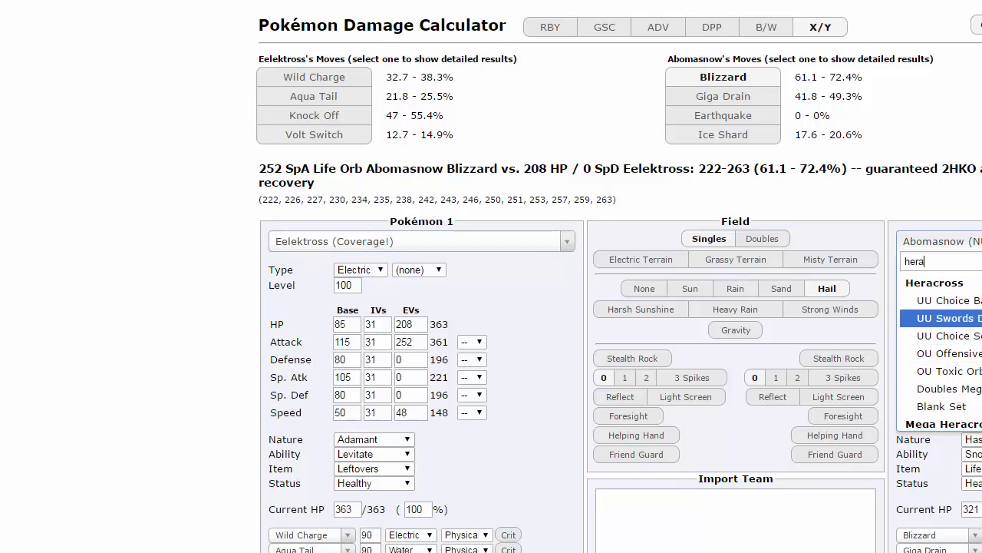
pyautogui.press('Return')
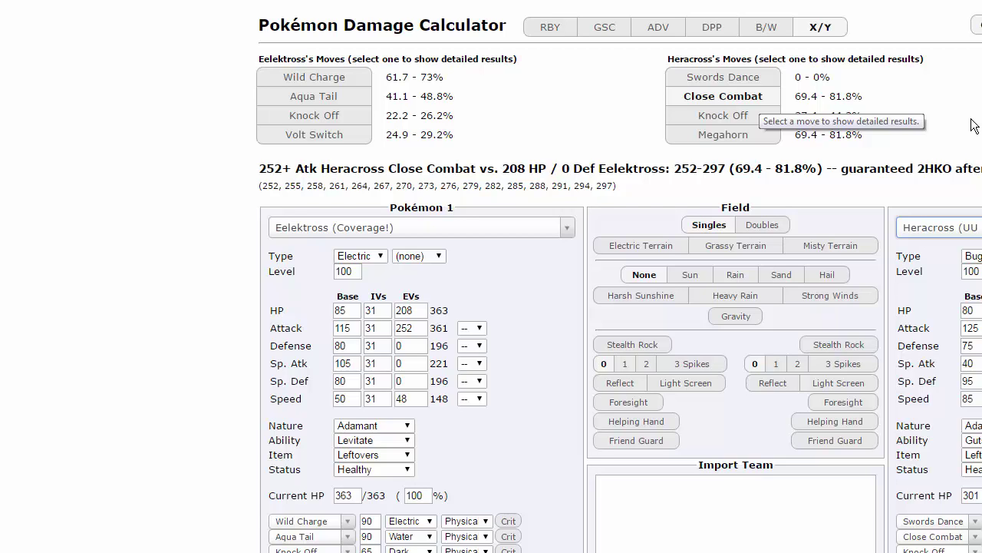
# - Check Volt Switch's damage range against Heracross, and use Volt Switch in the Pokémon Showdown battle
pyautogui.hotkey('ctrl', 'Tab')
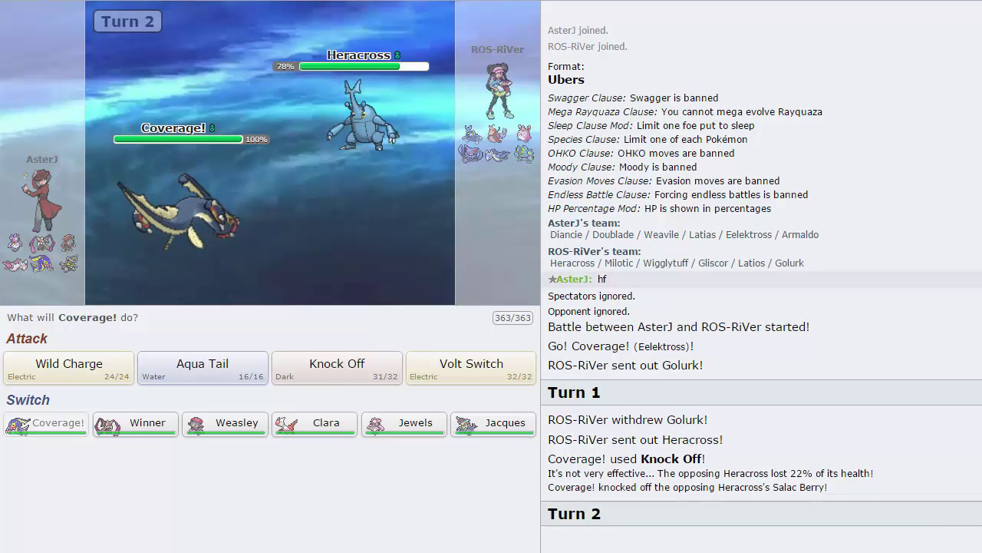
pyautogui.hotkey('ctrl', 'Tab')
pyautogui.click(334, 137)
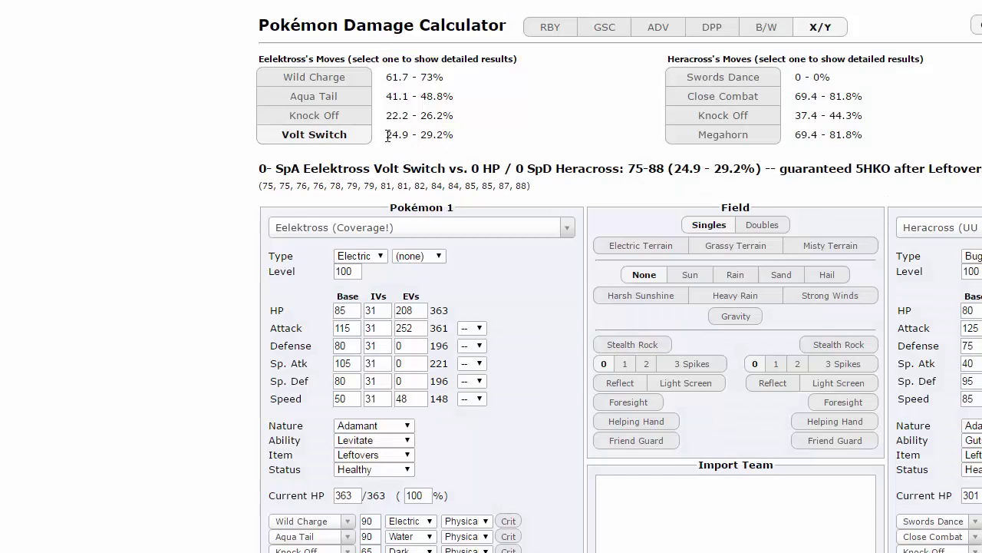
pyautogui.moveTo(387, 135); pyautogui.dragTo(438, 135)
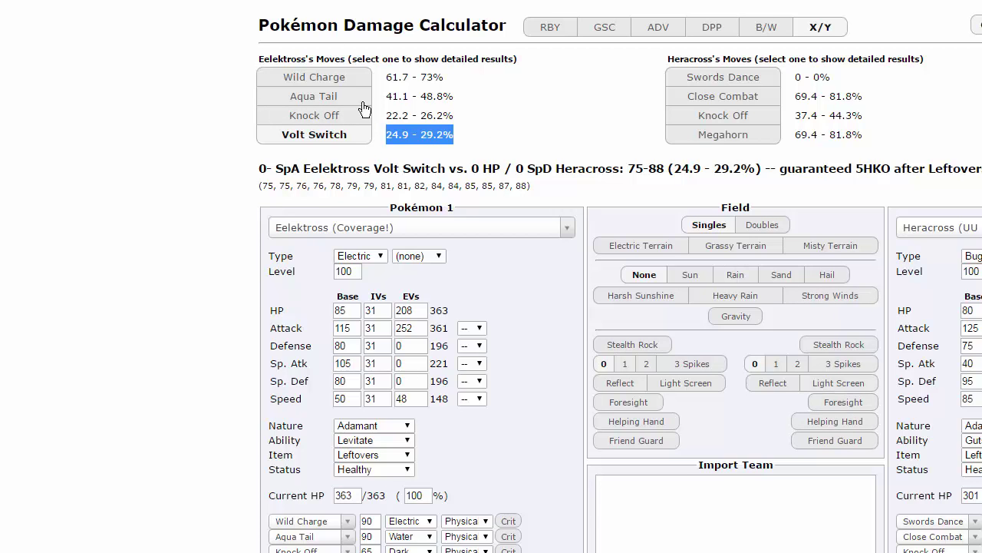
pyautogui.hotkey('alt', 'Tab')
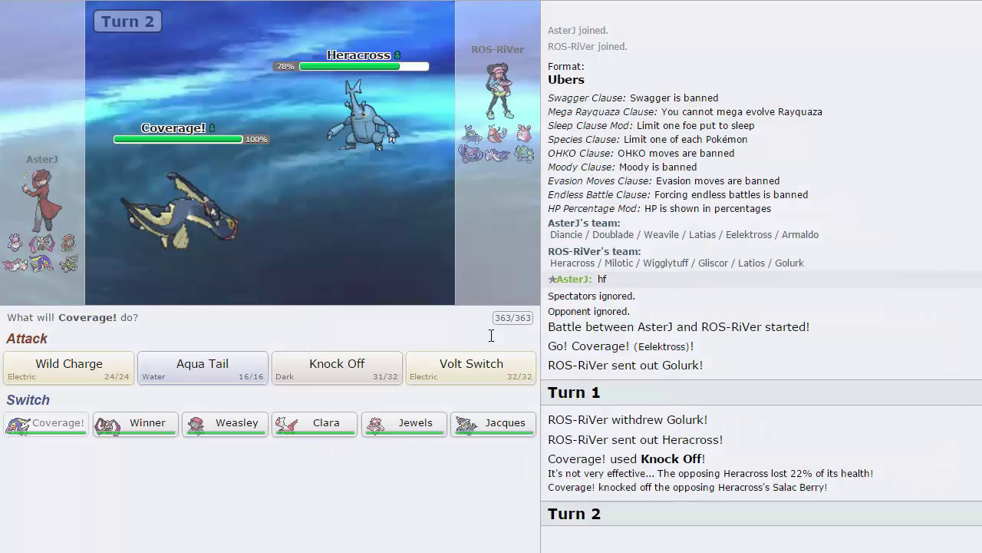
pyautogui.click(485, 374)
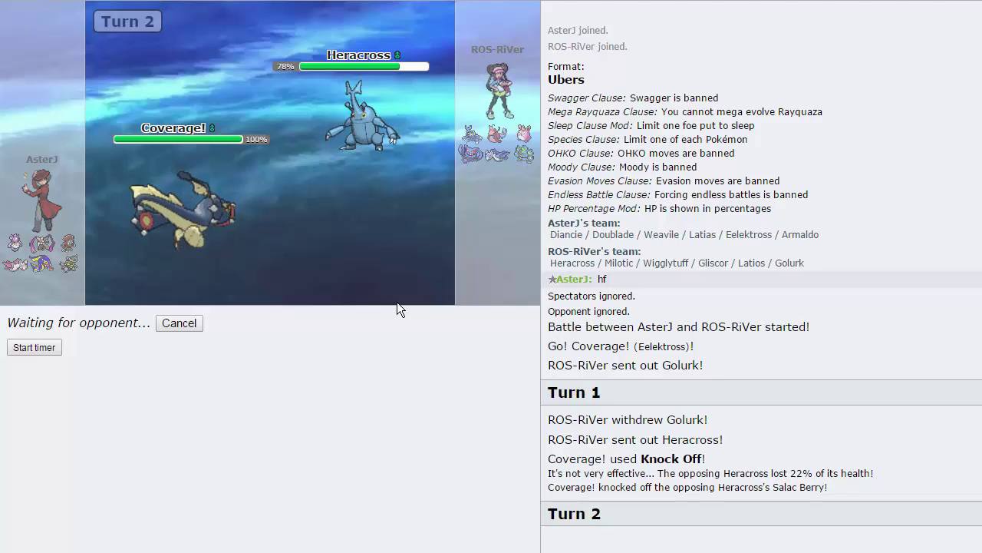
# - Return to the damage calculator and load Mega Diancie's Jewels set as Pokémon 1
pyautogui.hotkey('alt', 'Tab')
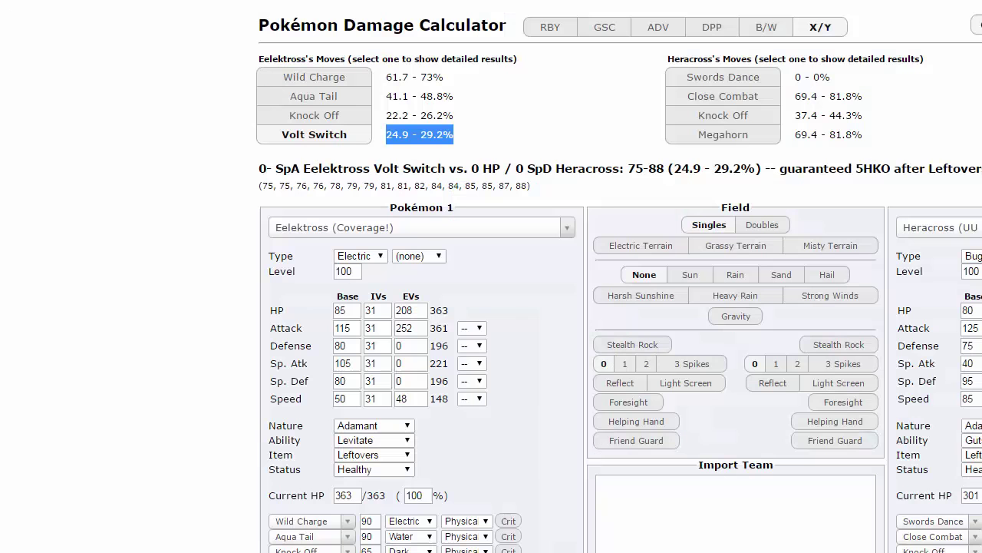
pyautogui.click(376, 220)
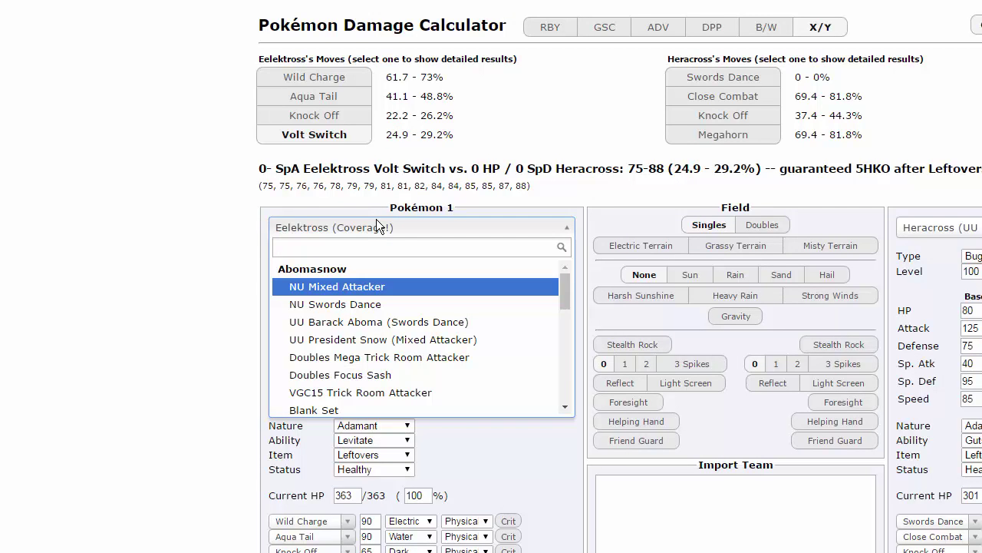
pyautogui.write('diancie')
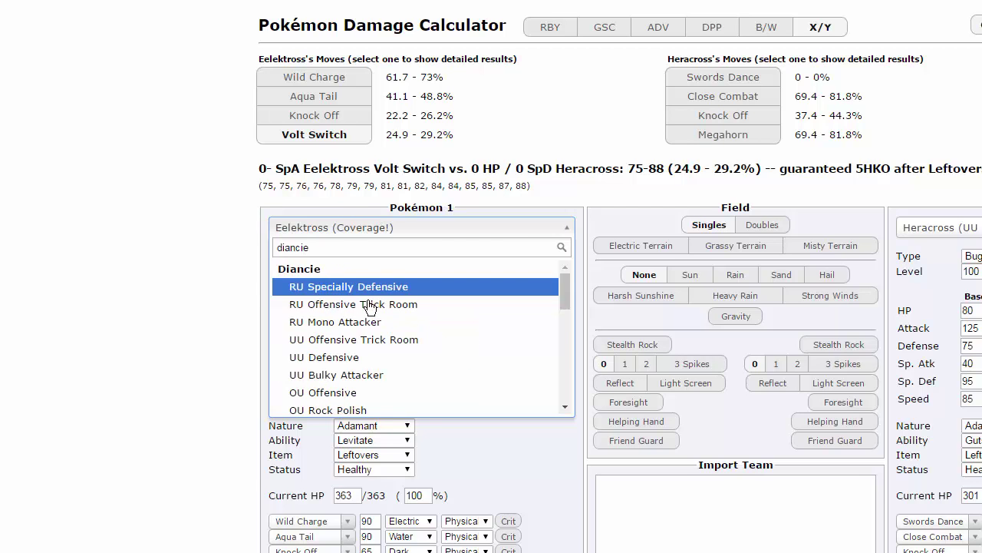
pyautogui.scroll(-3, 368, 307)
pyautogui.scroll(-1, 368, 307)
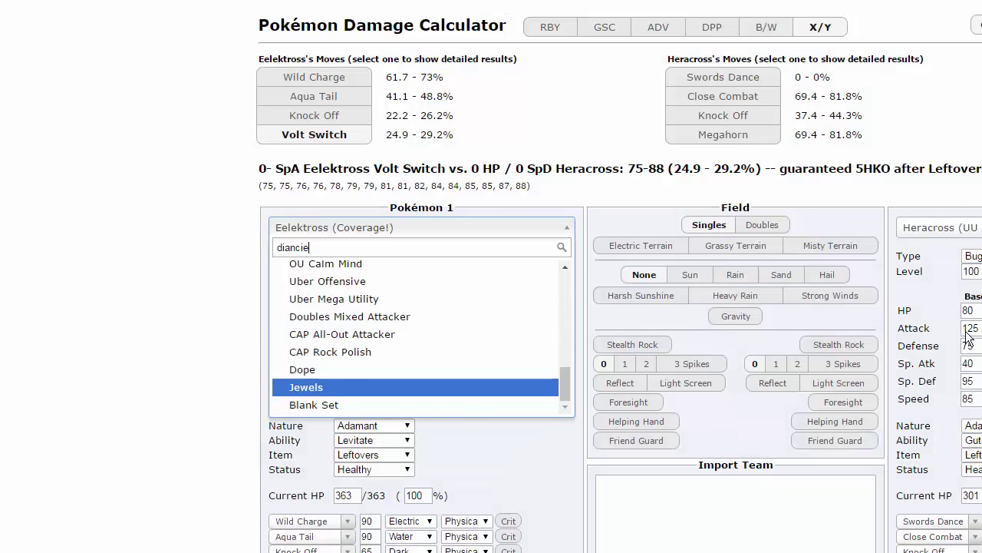
pyautogui.press('Return')
pyautogui.click(417, 227)
pyautogui.click(433, 172)
# - Reload Eelektross's Coverage! set as Pokémon 1 and show the detailed damage of Heracross's Megahorn
pyautogui.click(391, 229)
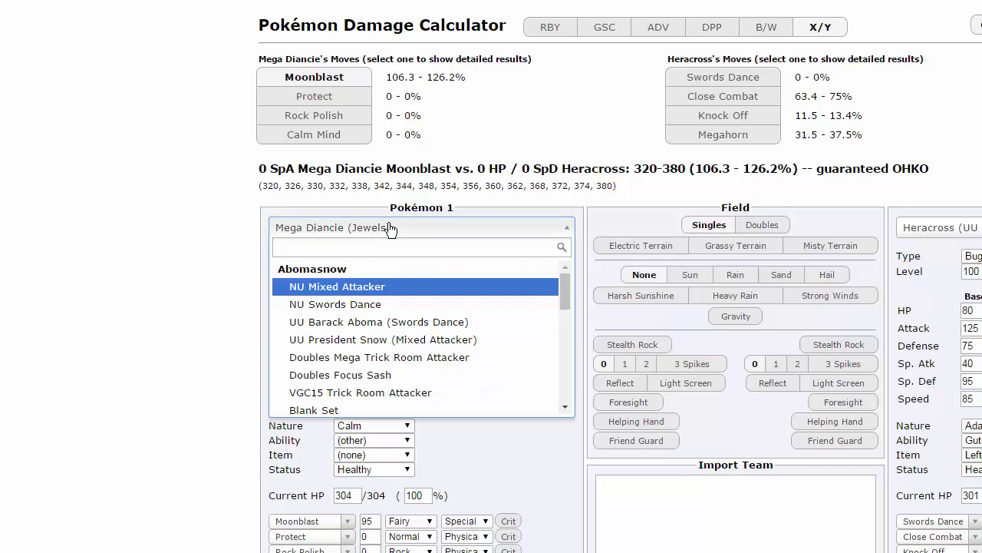
pyautogui.write('eele')
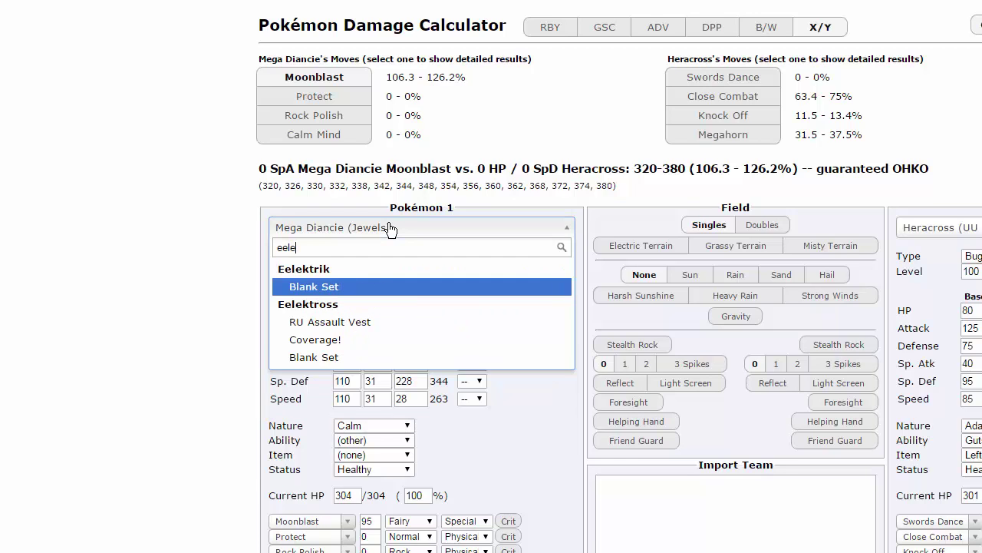
pyautogui.click(374, 339)
pyautogui.click(736, 134)
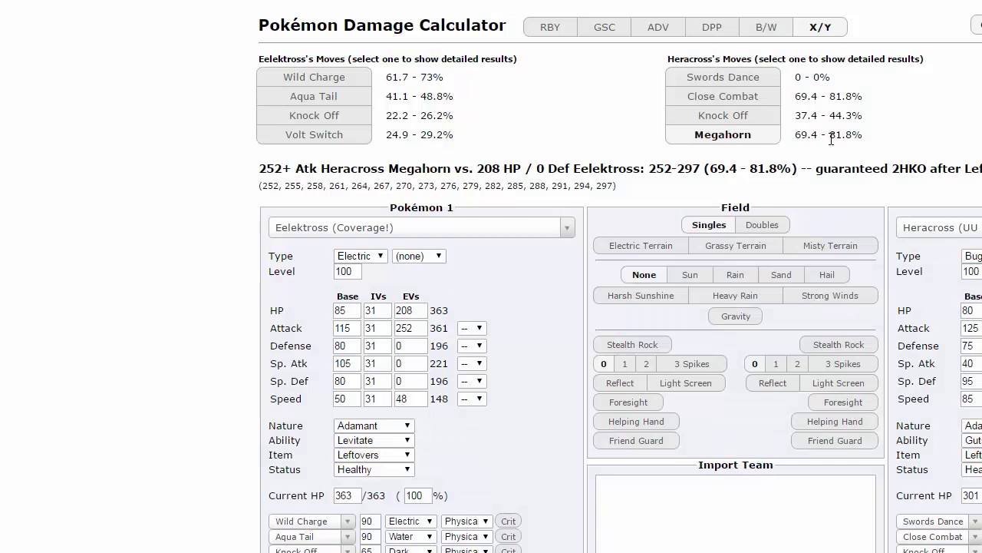
# - Check Megahorn's damage with Heracross's nature set to Jolly, and inspect Heracross's details in the battle
pyautogui.click(972, 425)
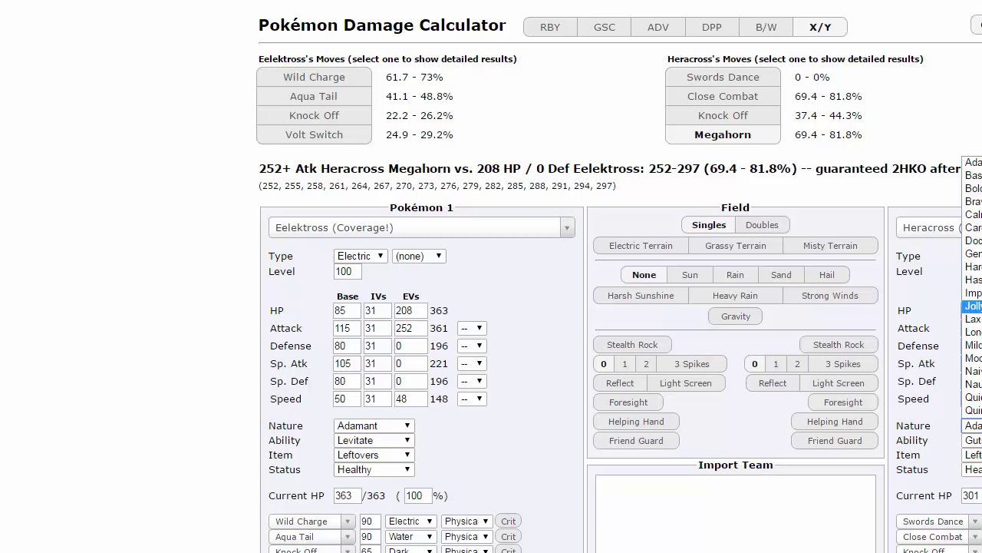
pyautogui.click(972, 305)
pyautogui.click(769, 135)
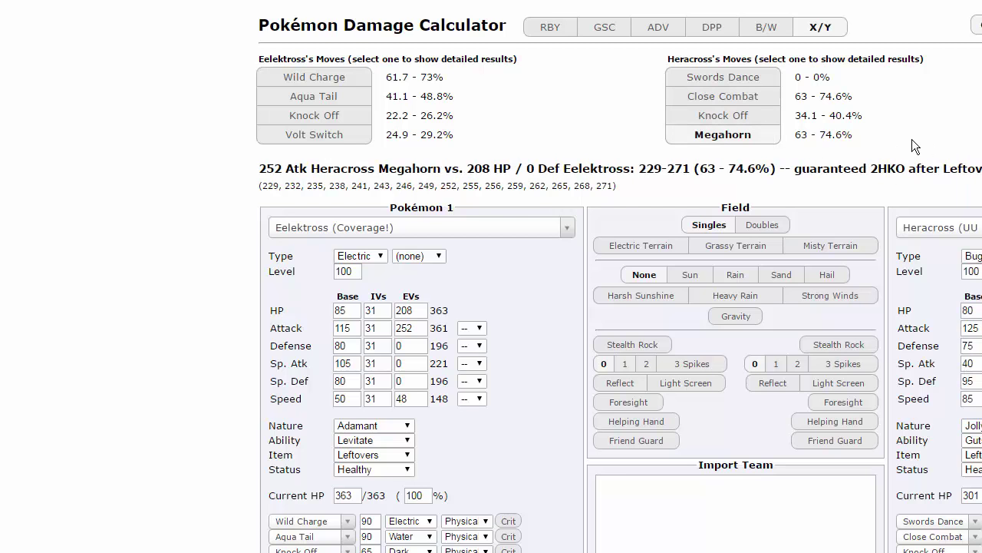
pyautogui.hotkey('alt', 'Tab')
pyautogui.moveTo(362, 123)
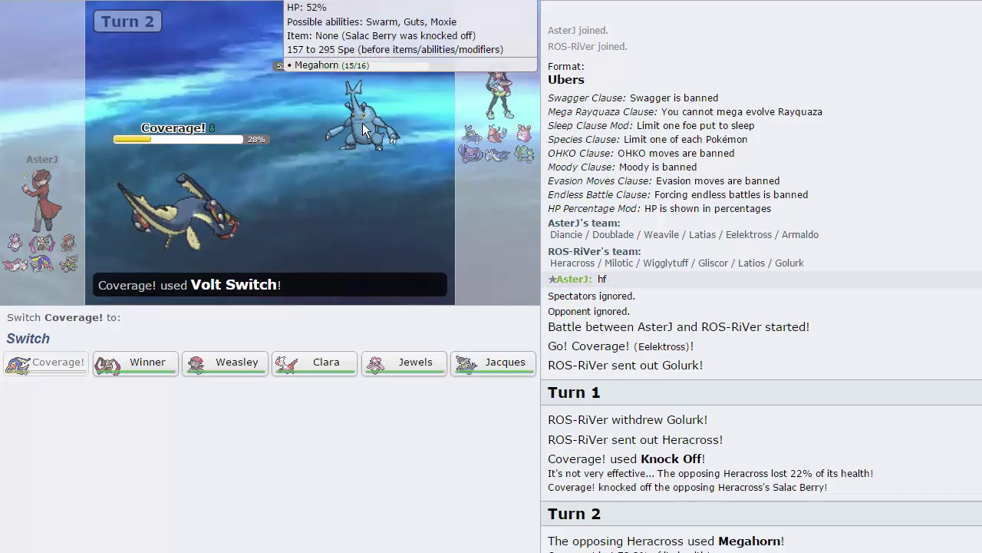
# - Set Heracross's nature back to Adamant in the damage calculator
pyautogui.hotkey('alt', 'Tab')
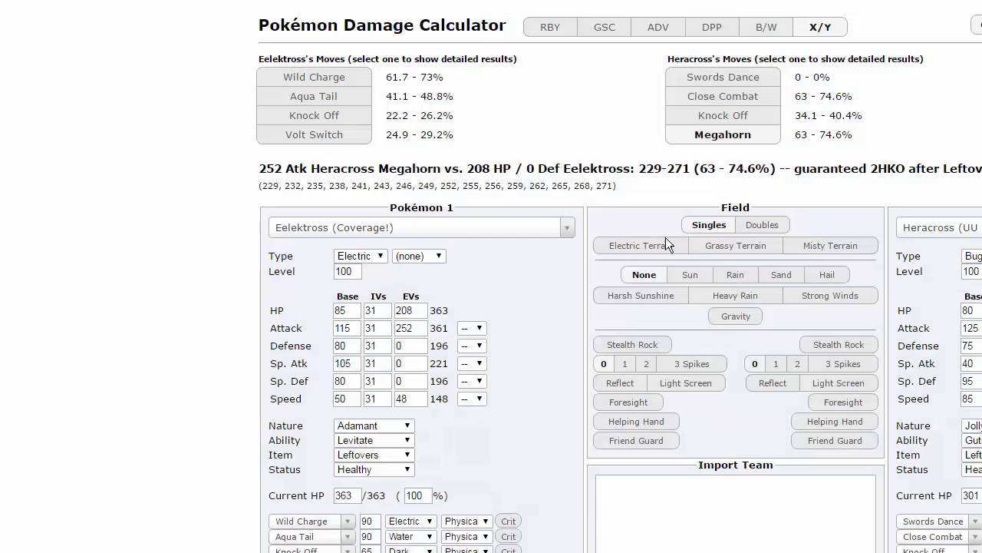
pyautogui.click(971, 425)
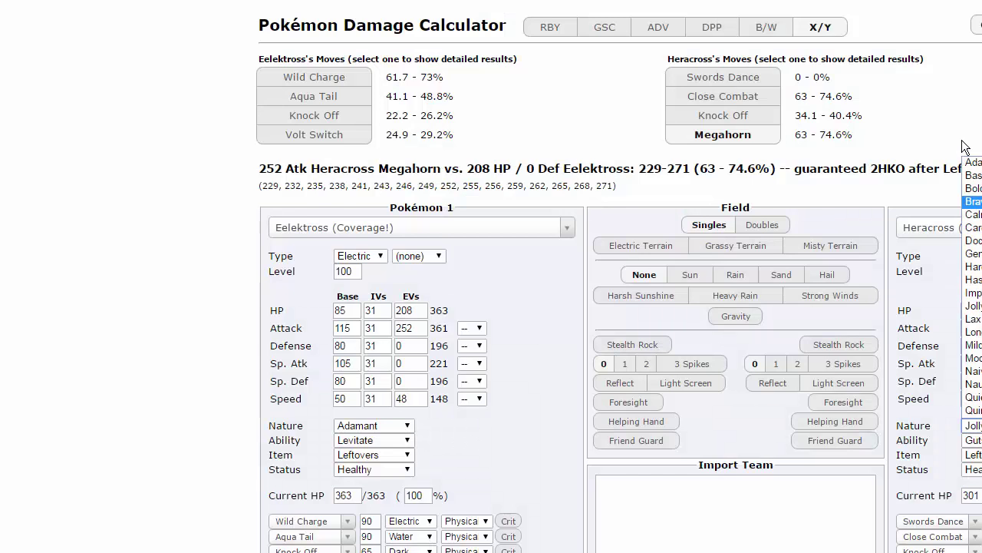
pyautogui.press('Escape')
pyautogui.press('a')
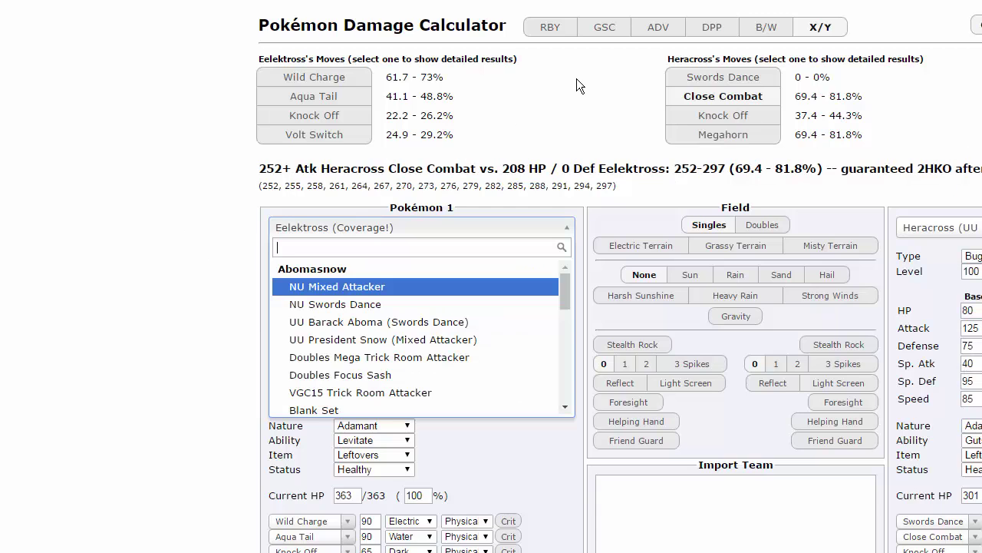
# - Load Armaldo's Jacques set as Pokémon 1 in the damage calculator
pyautogui.write('rmal')
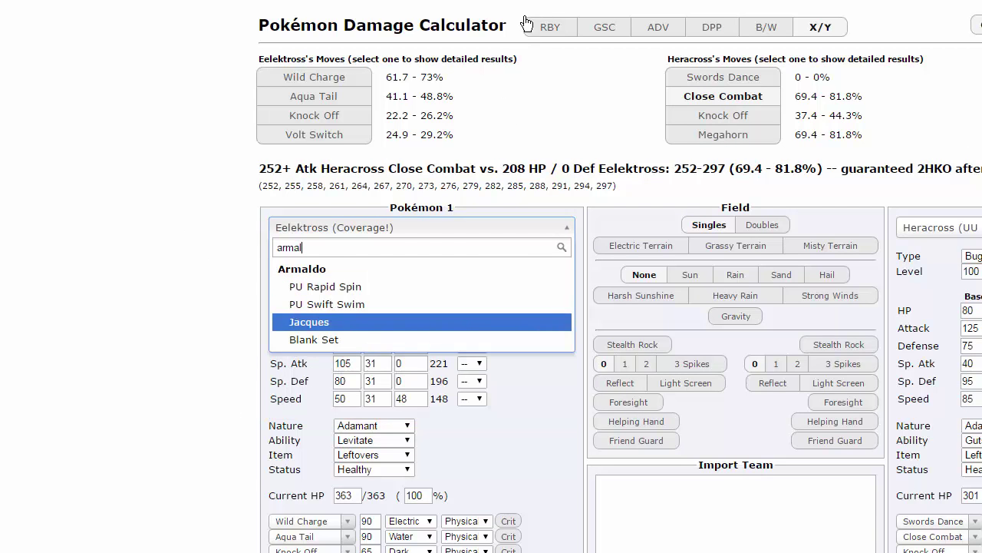
pyautogui.press('Return')
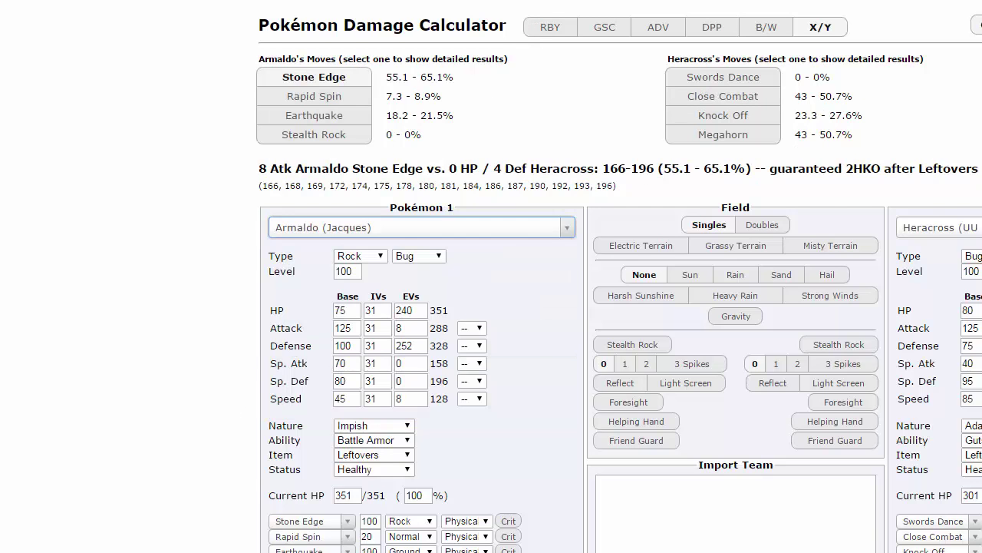
# - Switch to the battle, send in Jacques for Coverage!, and attack Heracross with Stone Edge
pyautogui.hotkey('alt', 'Tab')
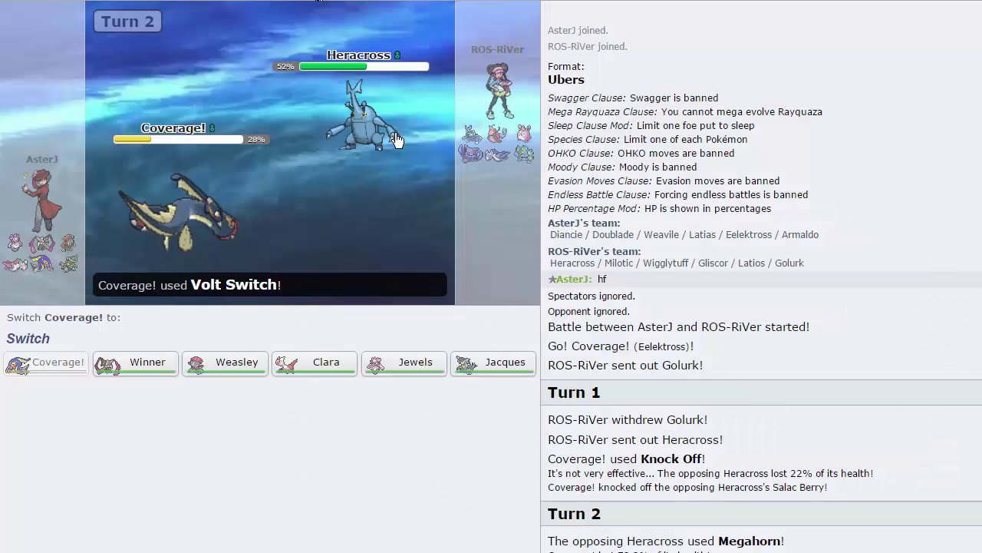
pyautogui.moveTo(495, 364)
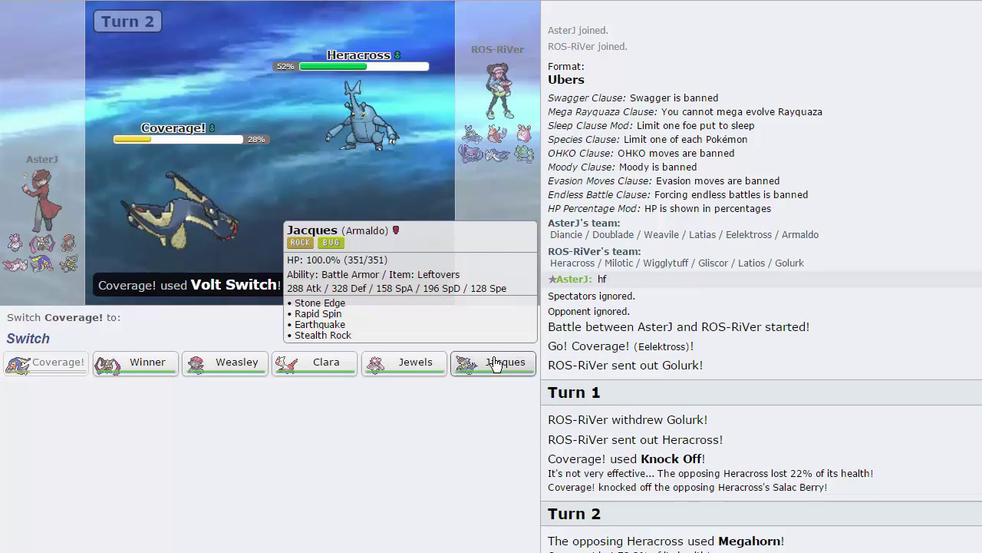
pyautogui.click(495, 364)
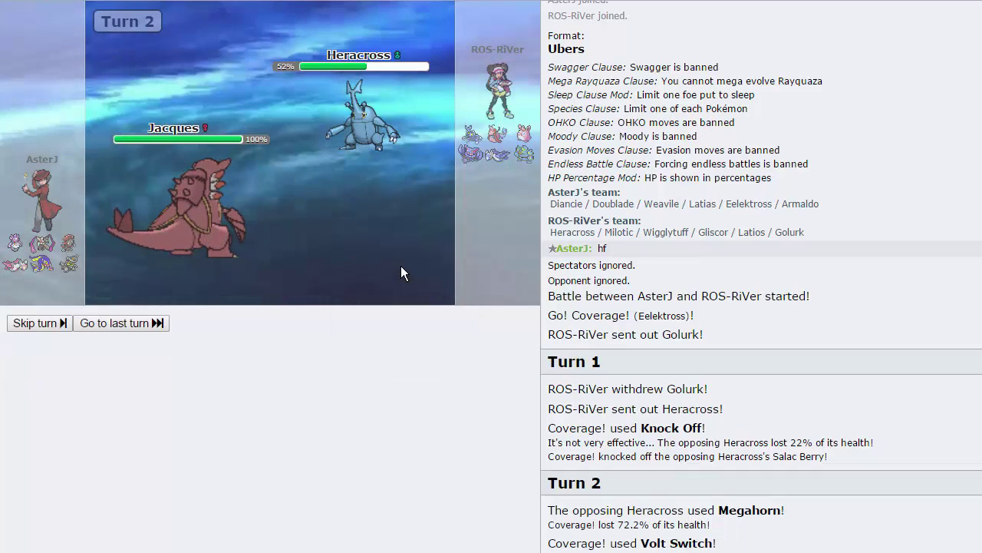
pyautogui.moveTo(370, 106)
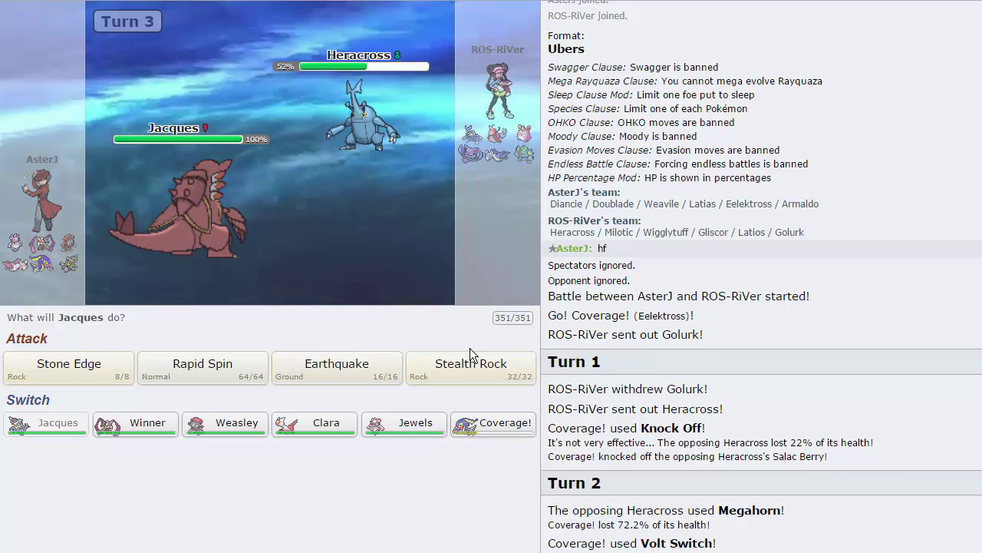
pyautogui.click(88, 370)
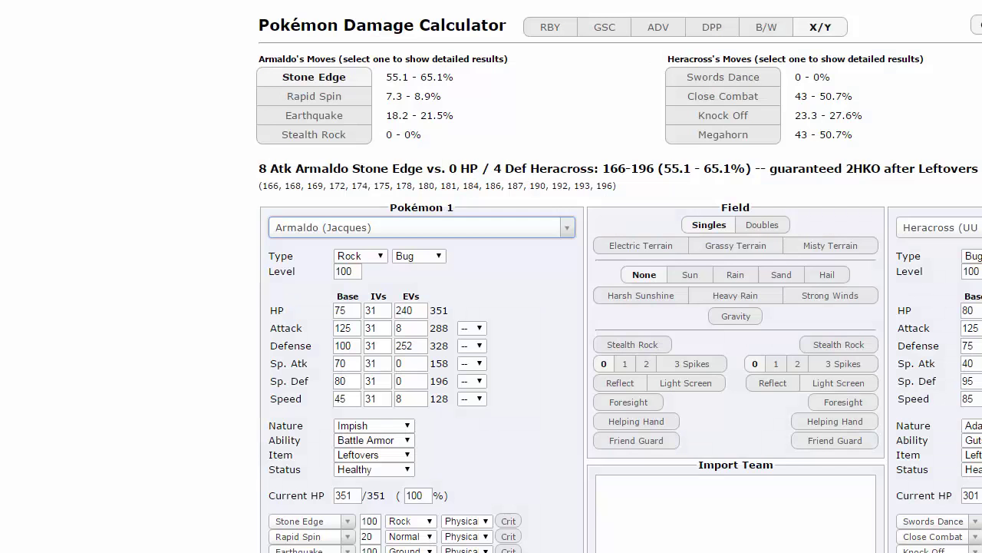
# - Check damage in the calculator with Gliscor's OU Taunt set as Pokémon 2 and Latias's Clara set as Pokémon 1
pyautogui.click(936, 228)
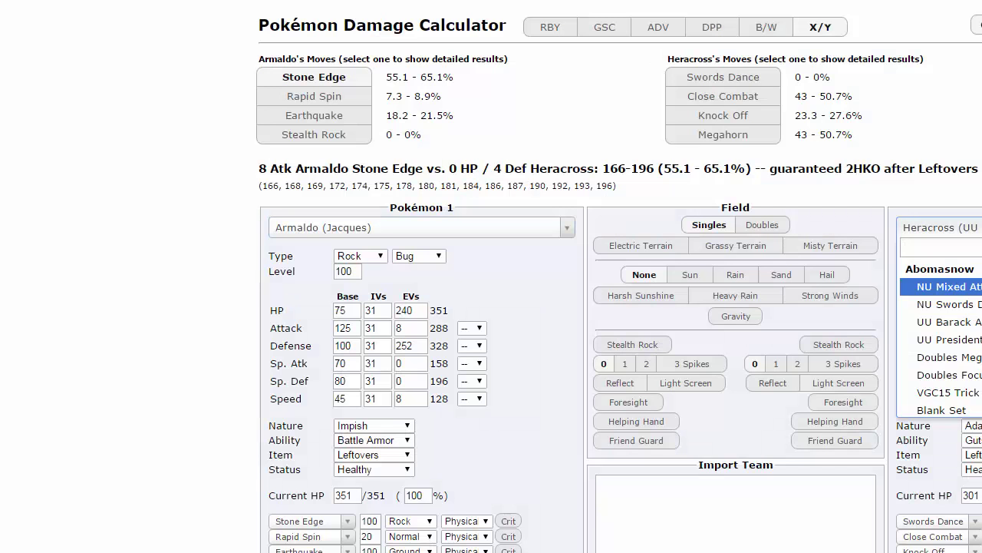
pyautogui.write('glisc')
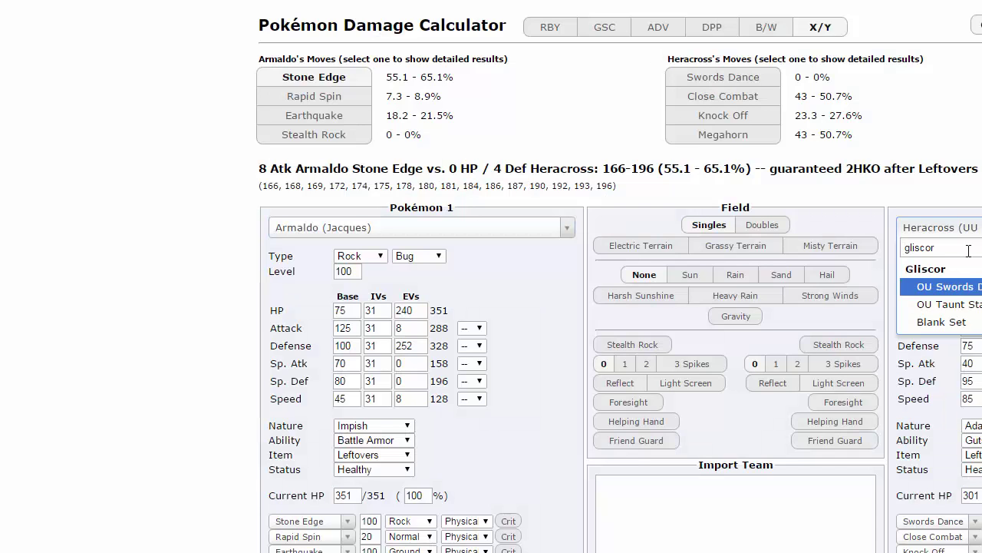
pyautogui.write('or')
pyautogui.press('Down')
pyautogui.press('Return')
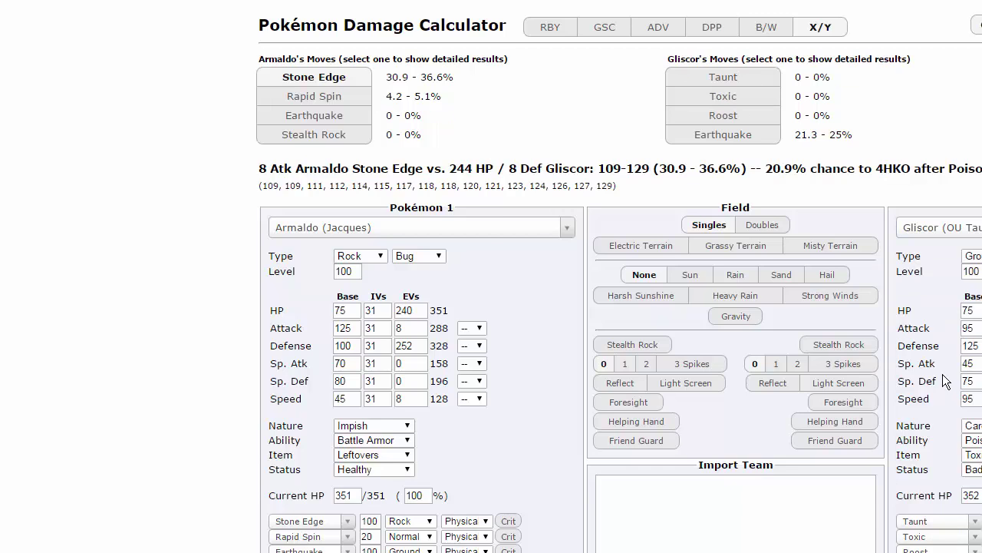
pyautogui.click(493, 232)
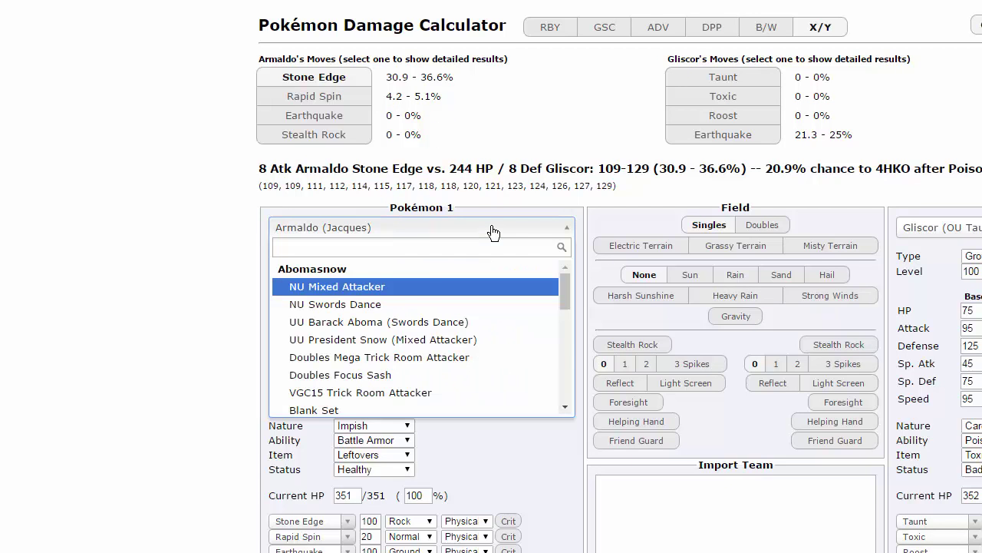
pyautogui.write('latias')
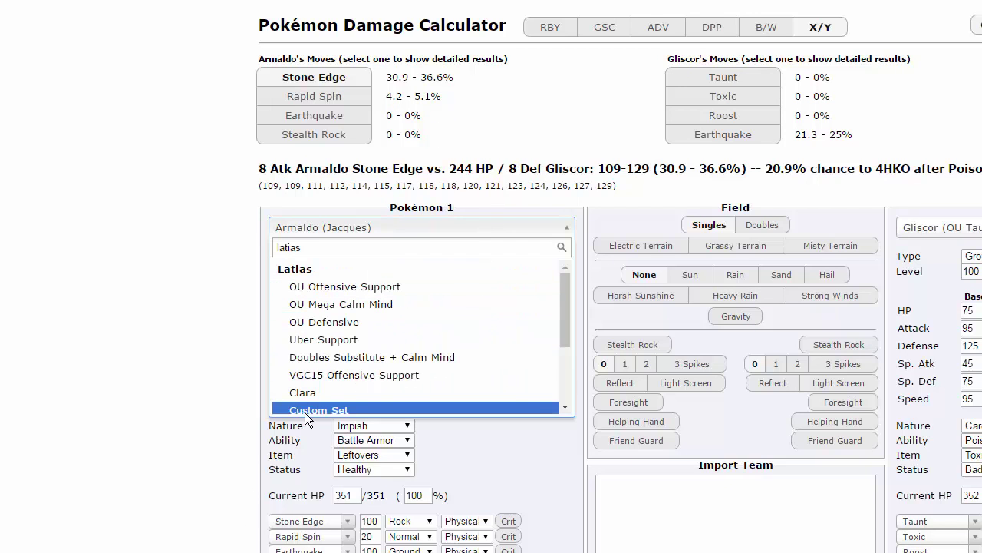
pyautogui.press('Return')
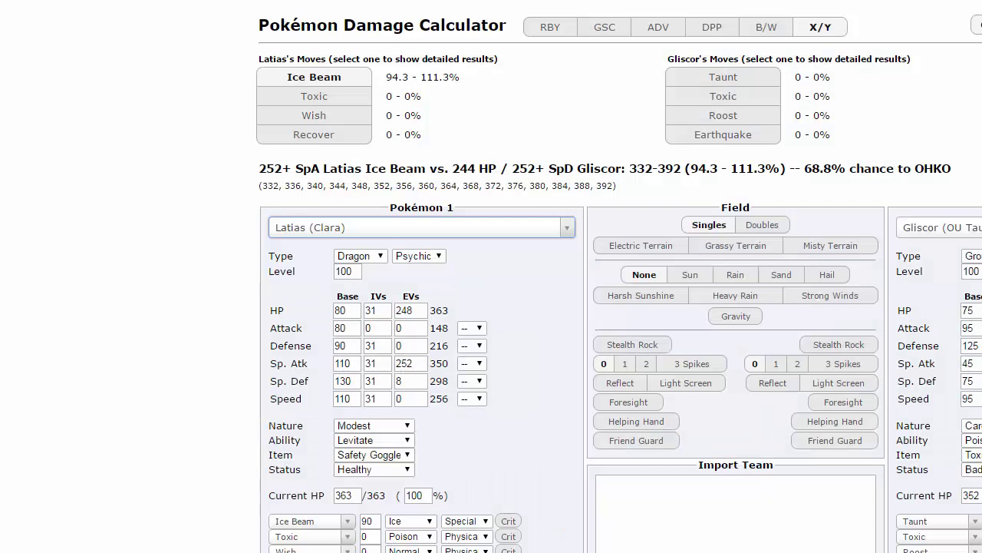
# - Load Milotic's UU Defensive set as Pokémon 2 and show the detailed damage of its Scald
pyautogui.click(937, 227)
pyautogui.write('milotic')
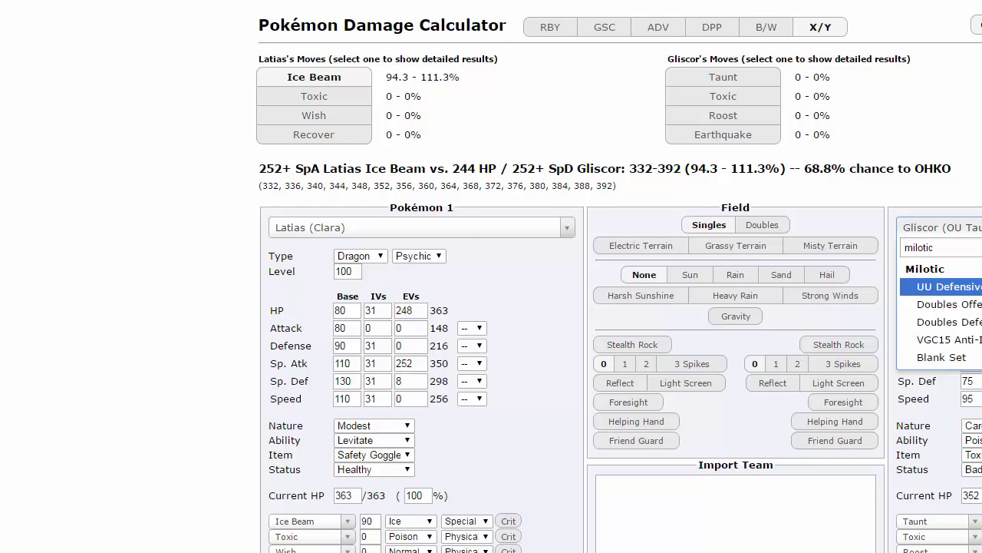
pyautogui.press('Return')
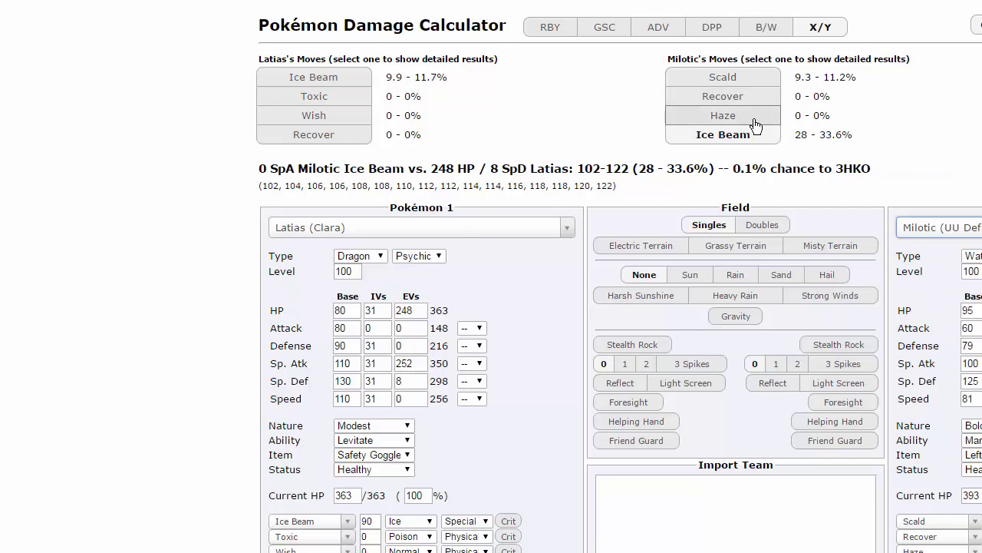
pyautogui.click(746, 85)
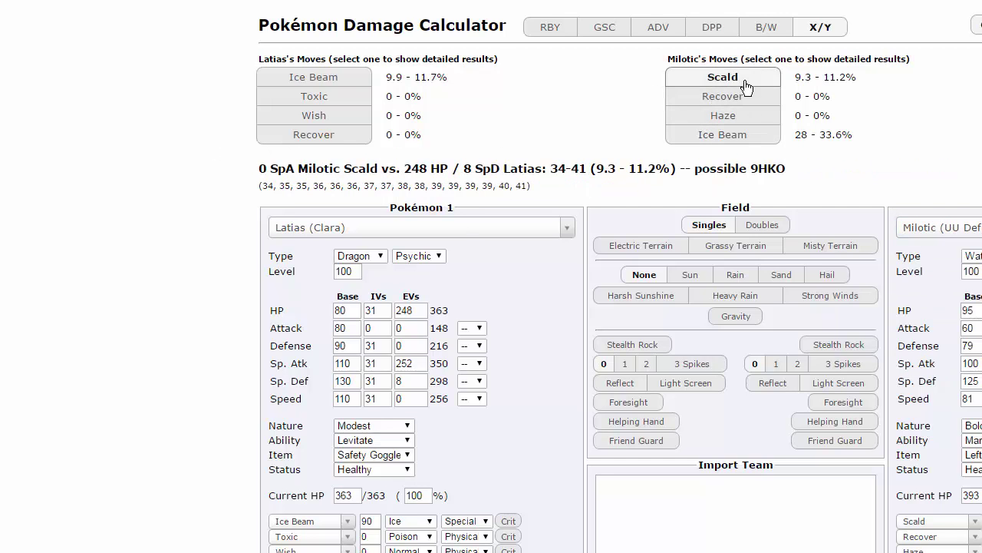
# - Load Armaldo's Jacques set as Pokémon 1 to compare it against Milotic's Scald
pyautogui.click(359, 231)
pyautogui.write('armaldo')
pyautogui.press('Return')
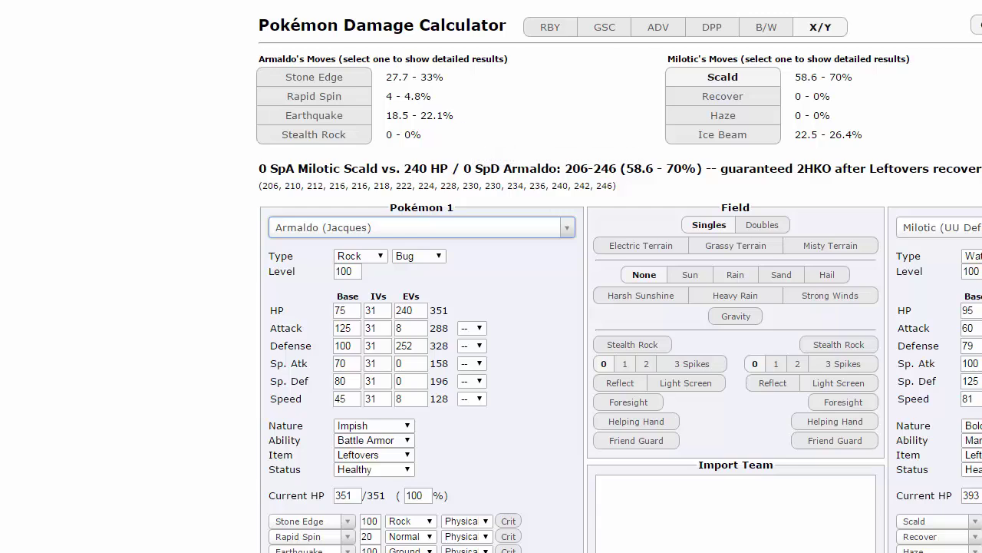
# - Set Milotic's Sp. Atk EVs to 252 and its item to Choice Specs
pyautogui.click(946, 365)
pyautogui.write('252')
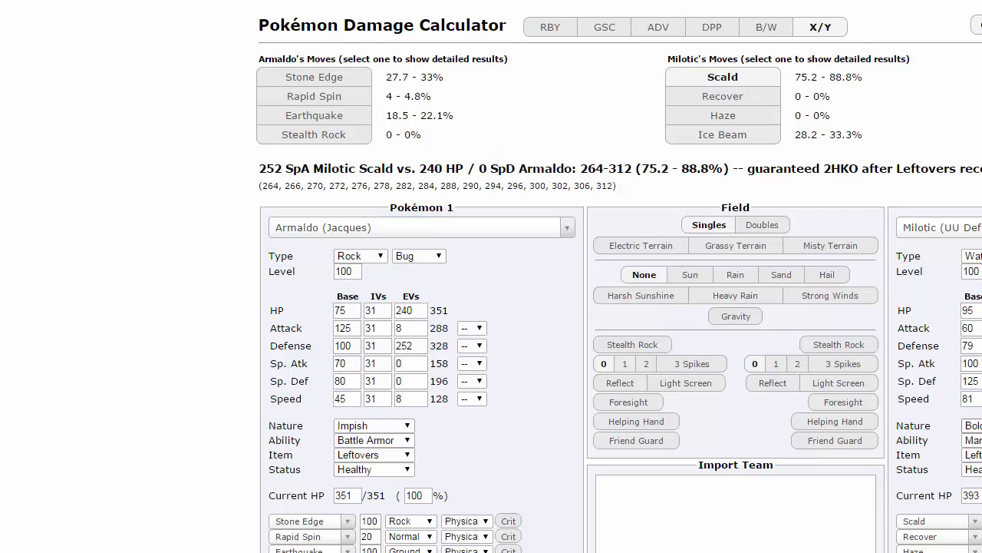
pyautogui.hotkey('alt', 'Down')
pyautogui.press('c')
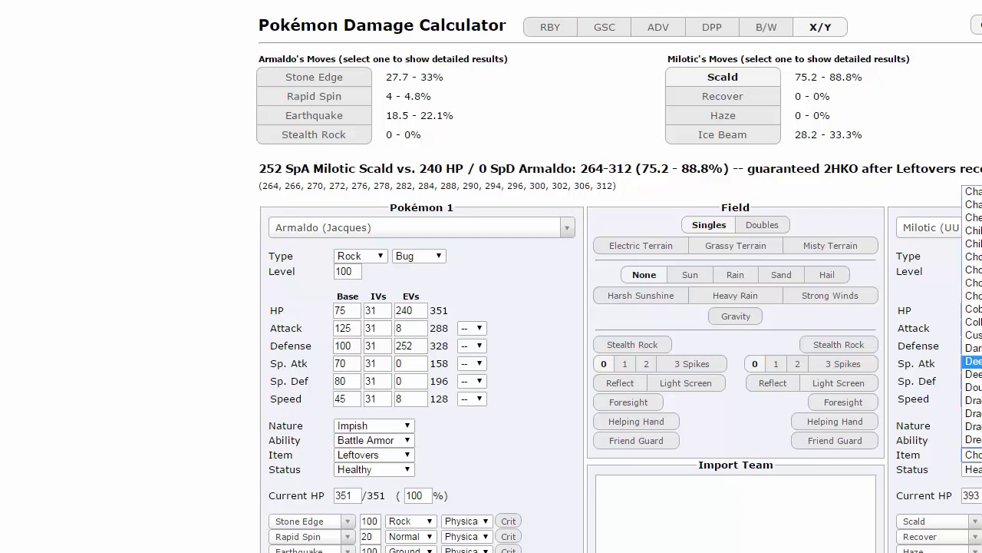
pyautogui.press('Return')
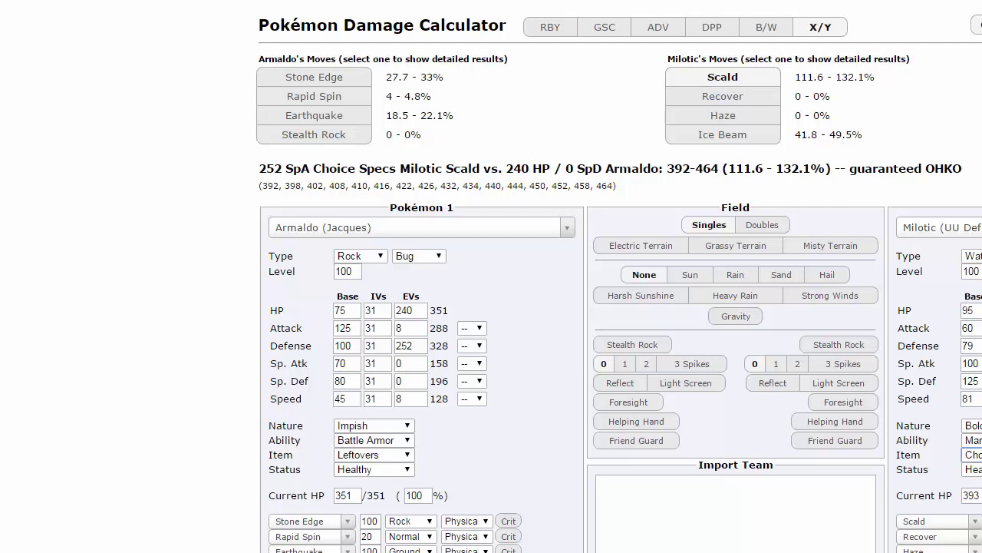
# - Inspect Milotic's details in the battle, and open the Pokémon 1 set list back in the damage calculator
pyautogui.hotkey('alt', 'Tab')
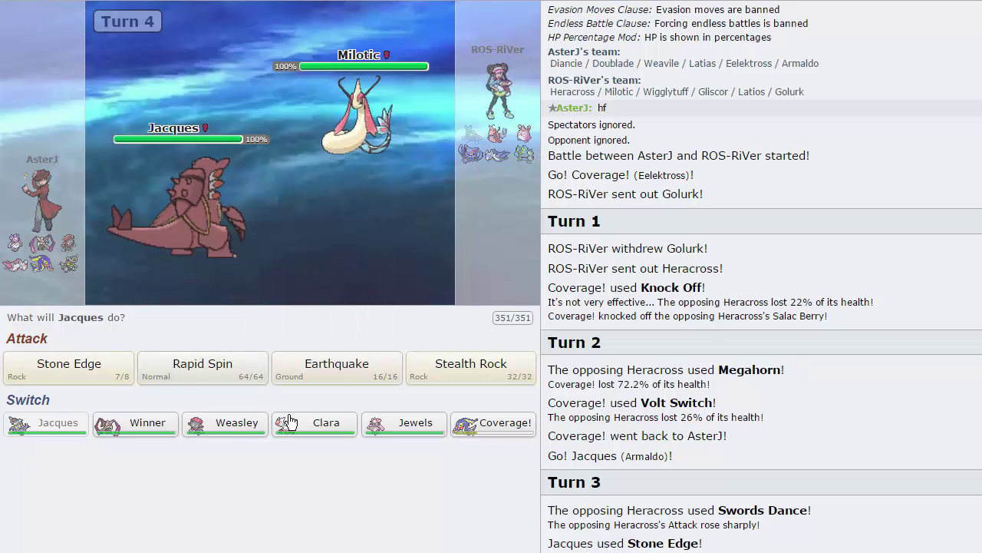
pyautogui.moveTo(354, 143)
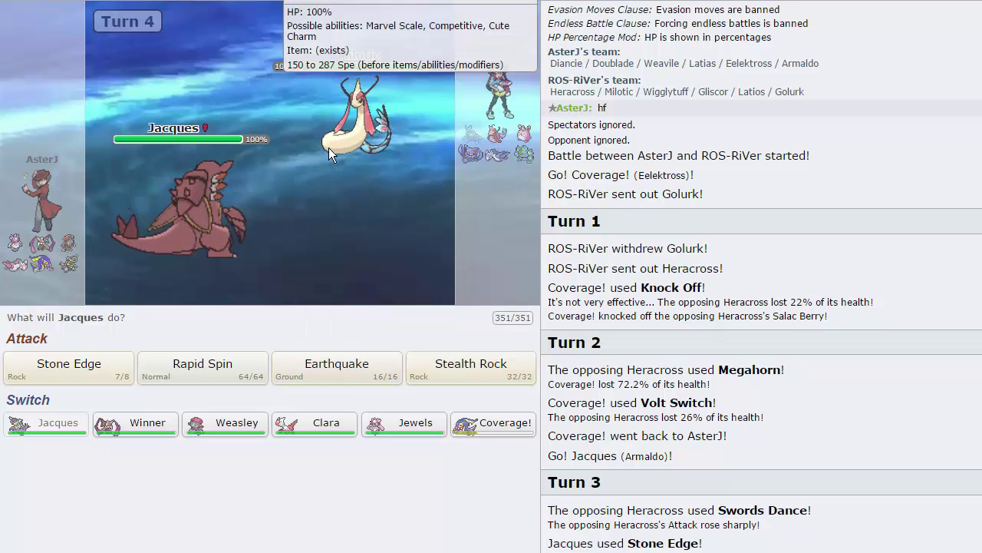
pyautogui.moveTo(323, 427)
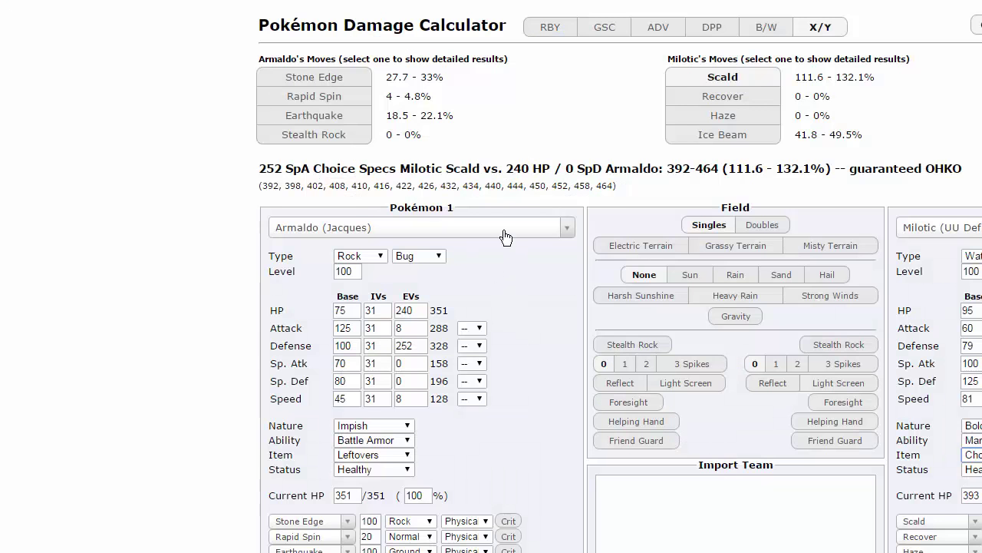
pyautogui.click(504, 231)
pyautogui.write('clar')
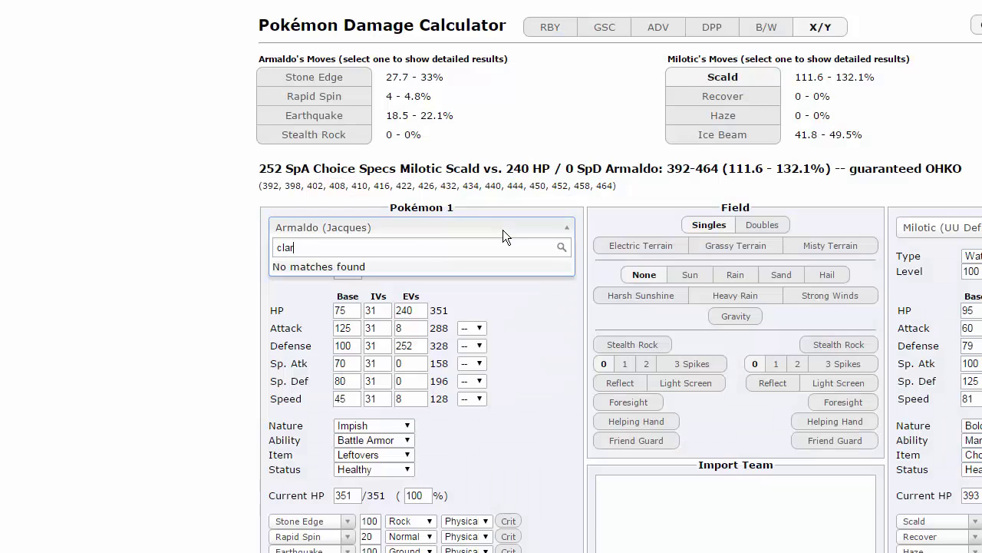
pyautogui.write('a')
pyautogui.press('BackSpace')
pyautogui.press('BackSpace')
pyautogui.press('BackSpace')
pyautogui.press('BackSpace')
pyautogui.press('BackSpace')
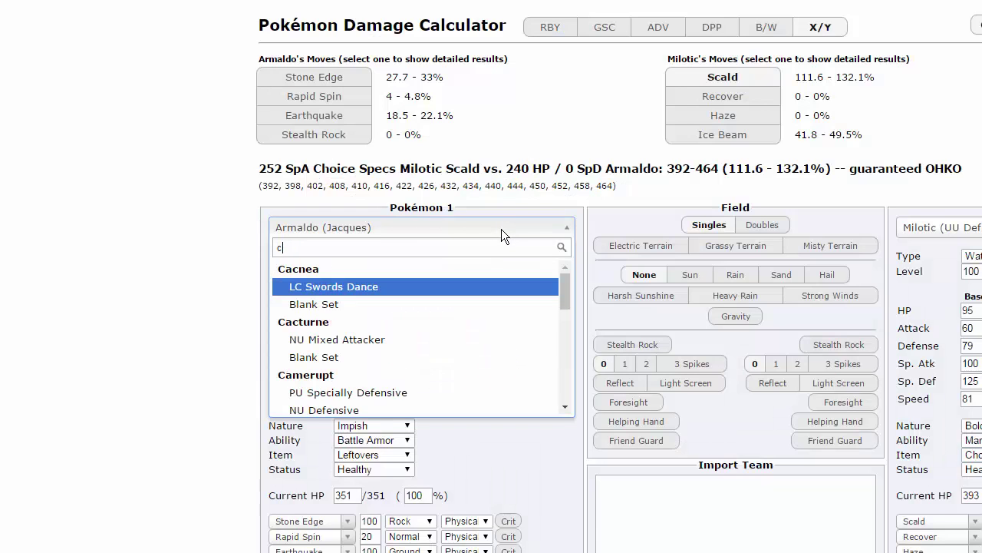
# - Load Latias's Clara set as Pokémon 1 and show the detailed damage of Milotic's Ice Beam
pyautogui.write('latias')
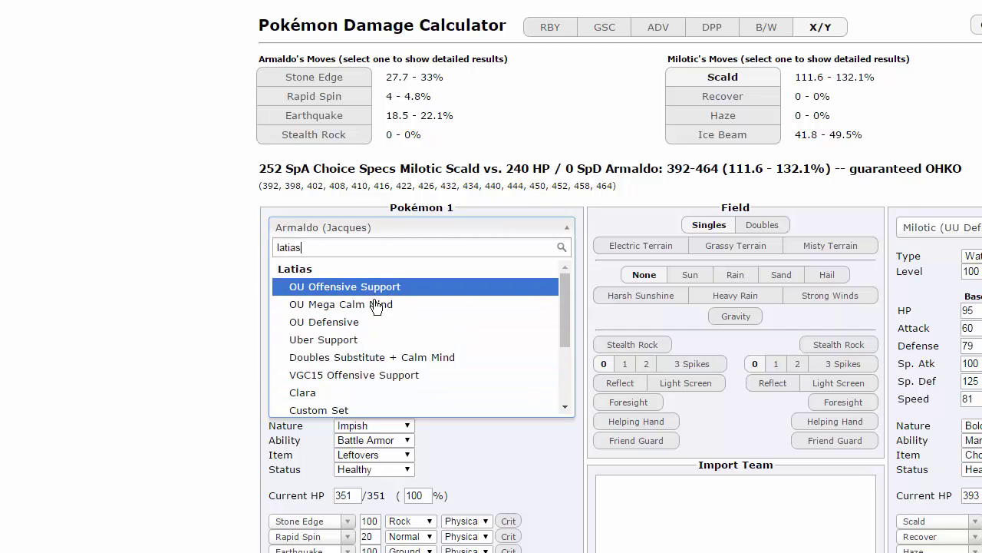
pyautogui.scroll(-2, 375, 318)
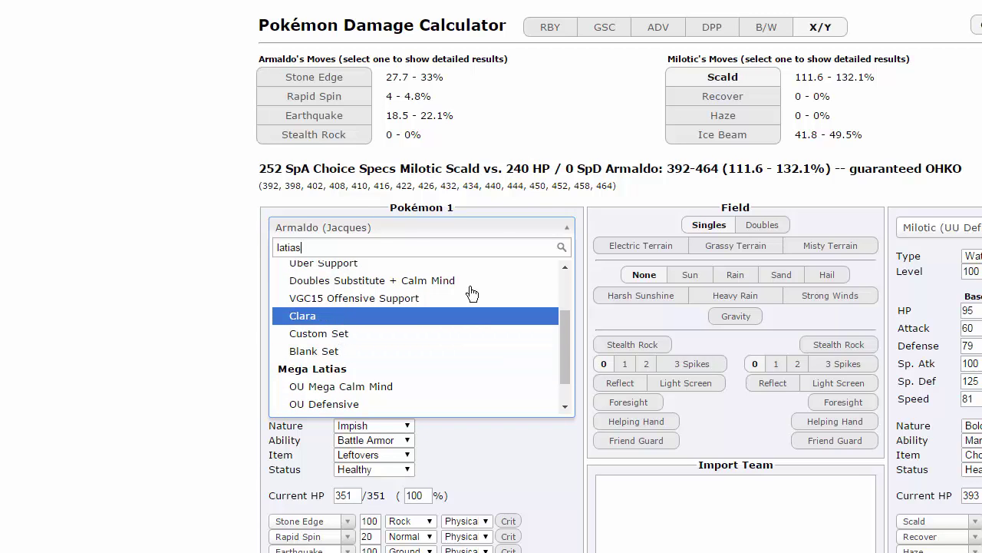
pyautogui.click(714, 138)
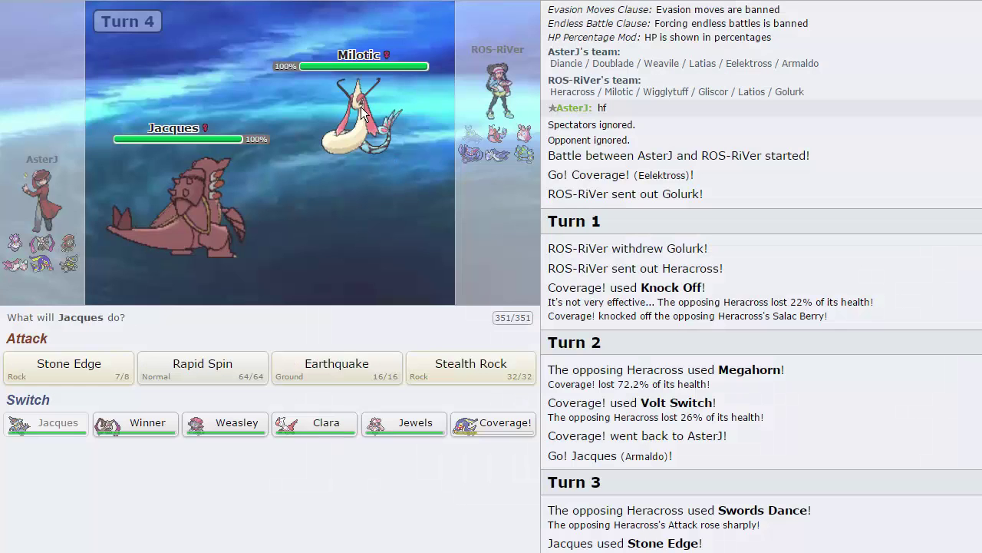
# - Switch Clara in for Jacques in the battle
pyautogui.moveTo(312, 437)
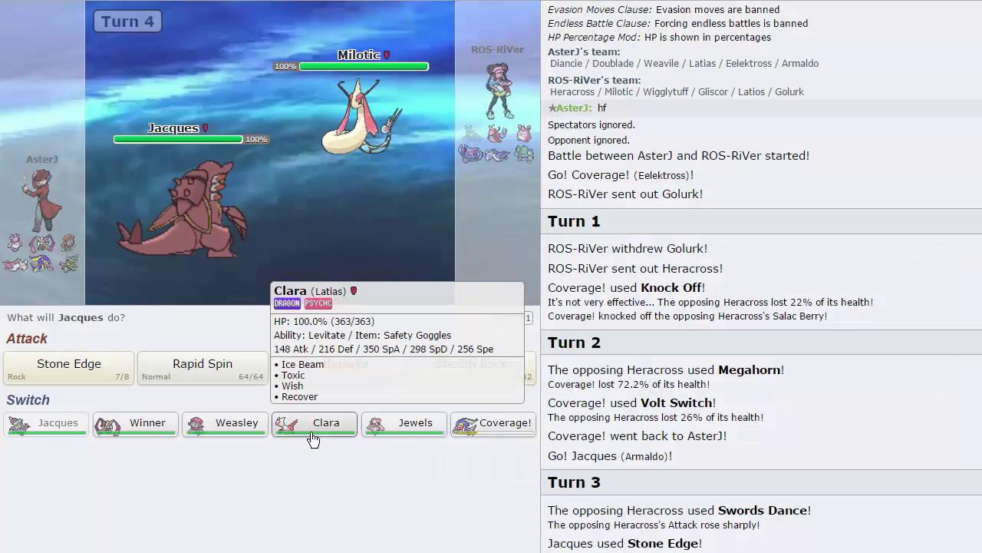
pyautogui.click(312, 436)
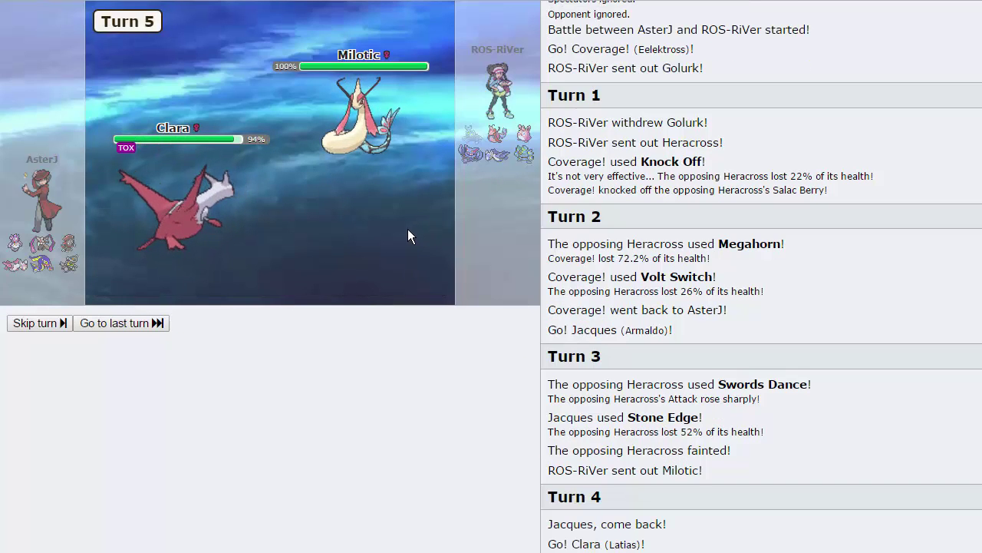
# - Inspect the details of Milotic, Clara's Toxic move and the benched Coverage! in the battle
pyautogui.moveTo(369, 137)
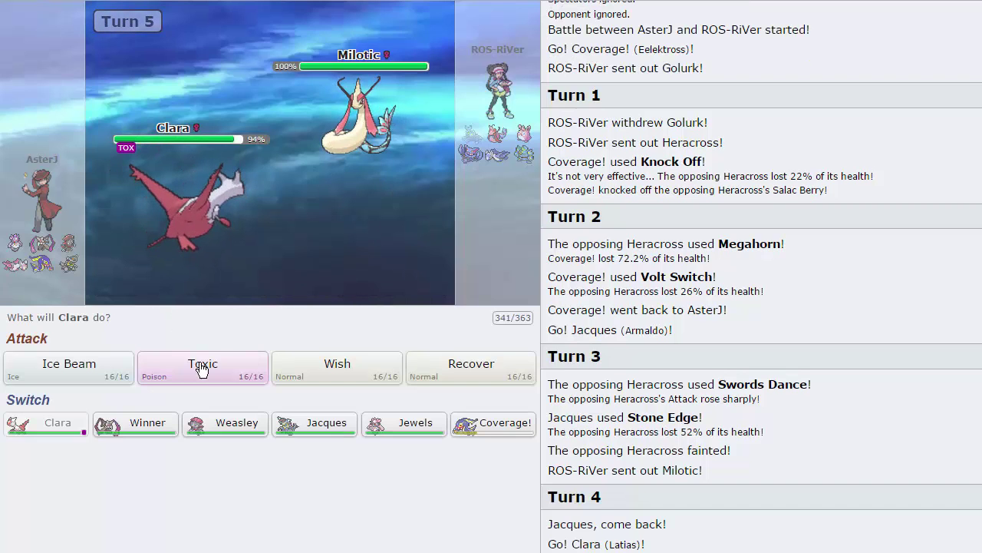
pyautogui.moveTo(198, 372)
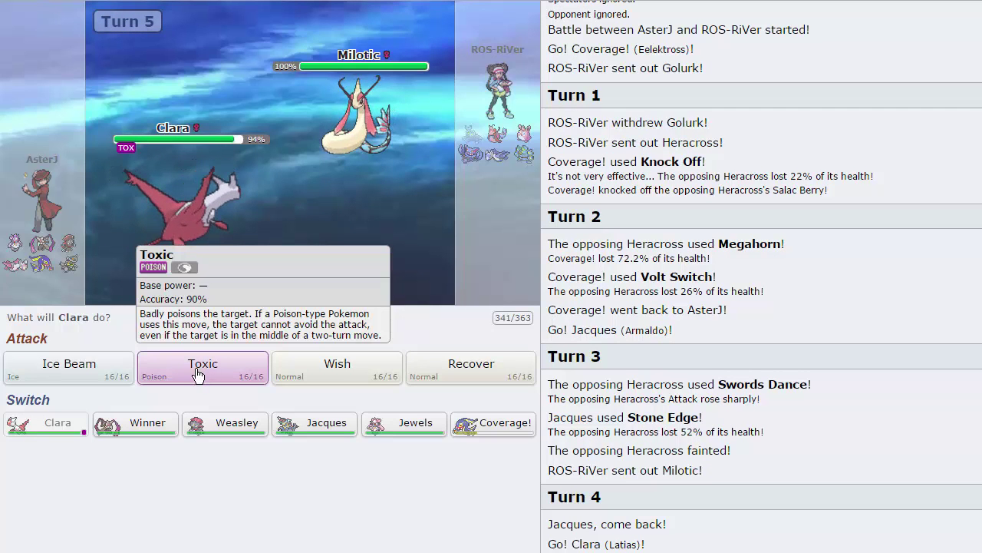
pyautogui.moveTo(511, 436)
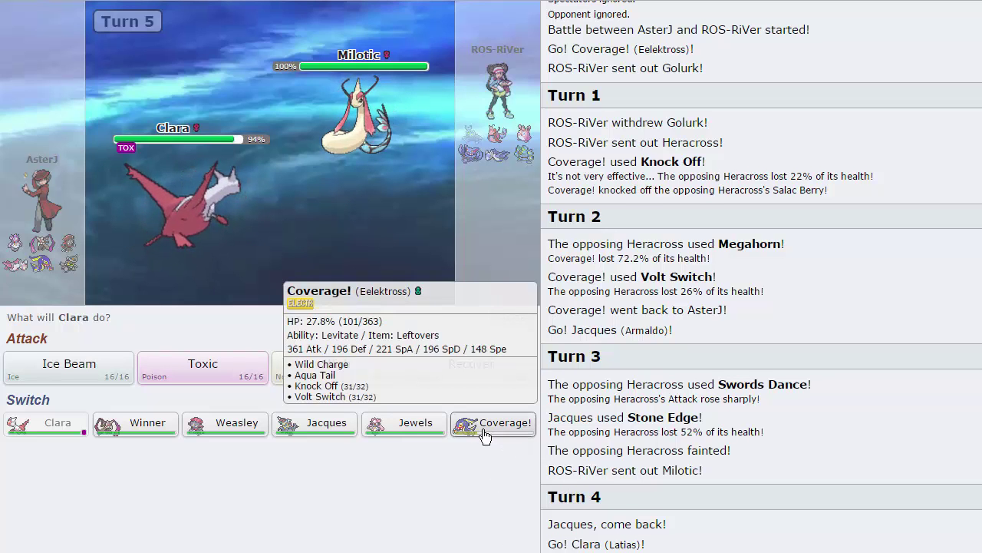
# - Switch to the damage calculator, and set Milotic's item to (none) and its special attack EVs to 0
pyautogui.hotkey('ctrl', 'Tab')
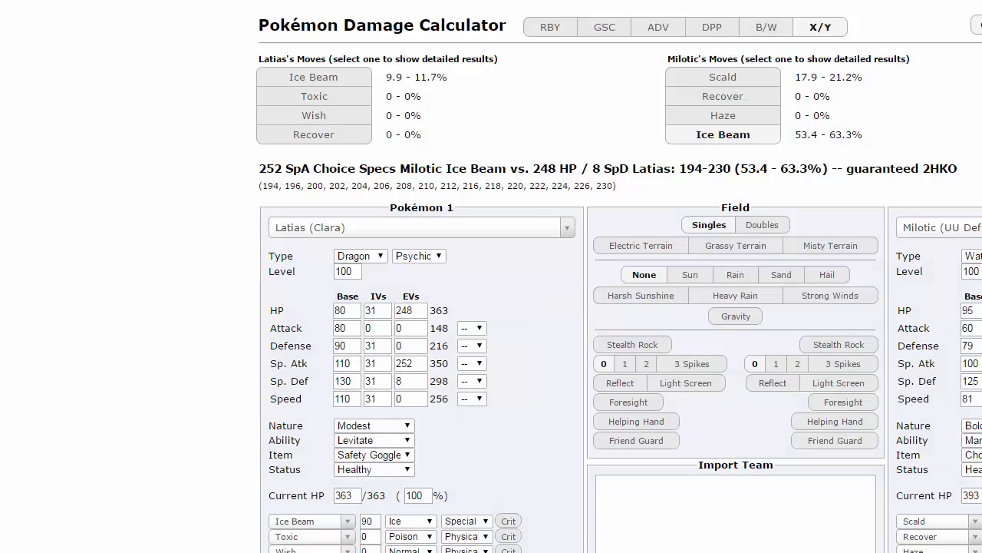
pyautogui.click(973, 455)
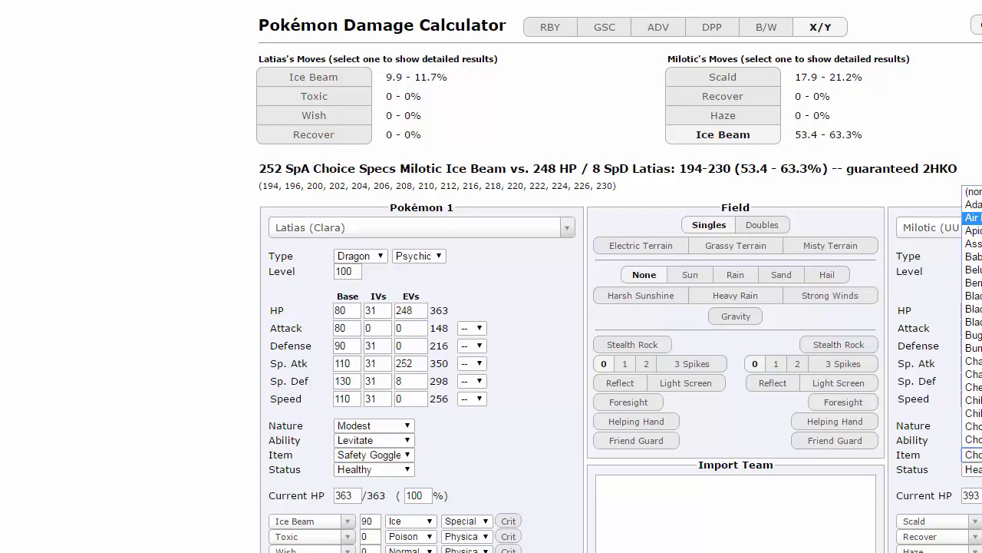
pyautogui.press('Return')
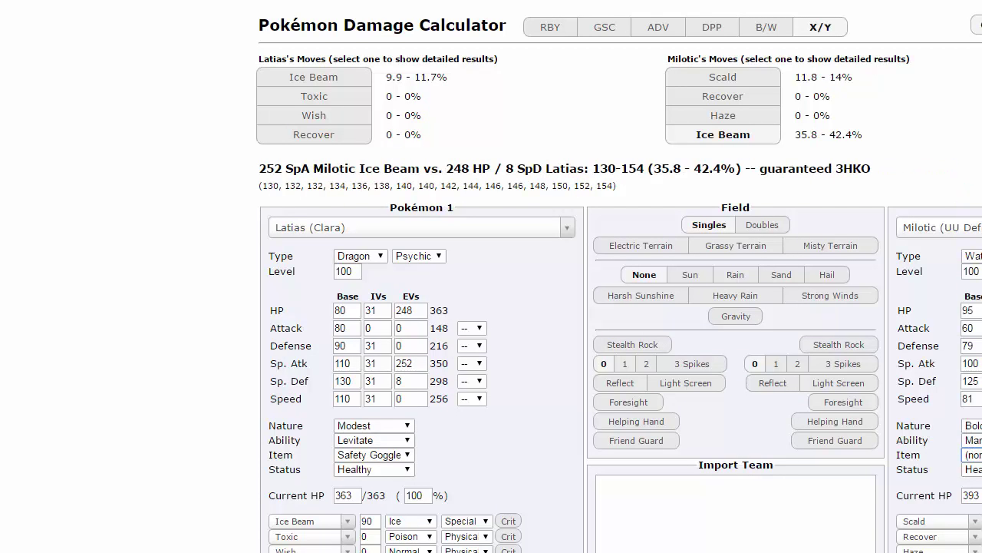
# - Load Eelektross's Coverage! set as Pokémon 1 in the damage calculator
pyautogui.click(483, 225)
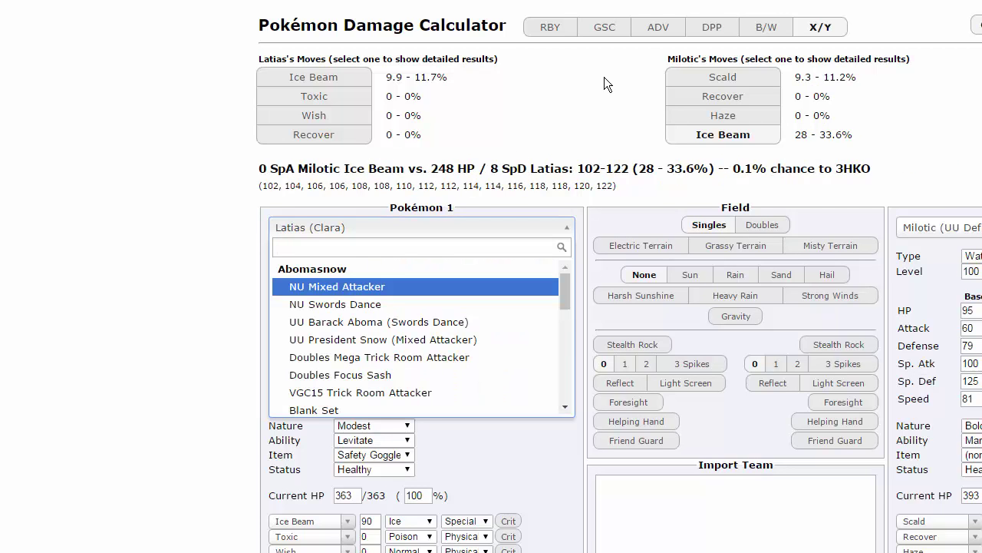
pyautogui.write('eelek')
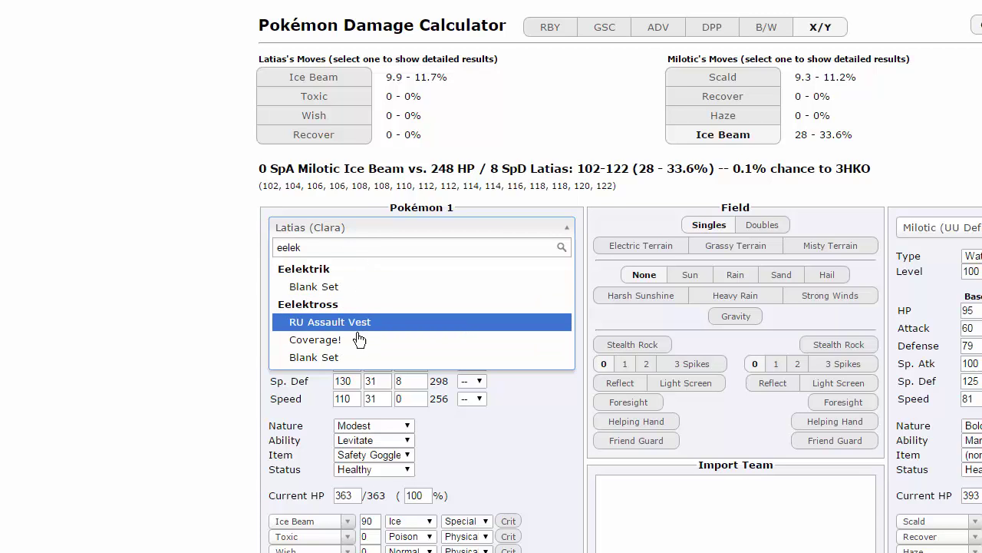
pyautogui.press('Return')
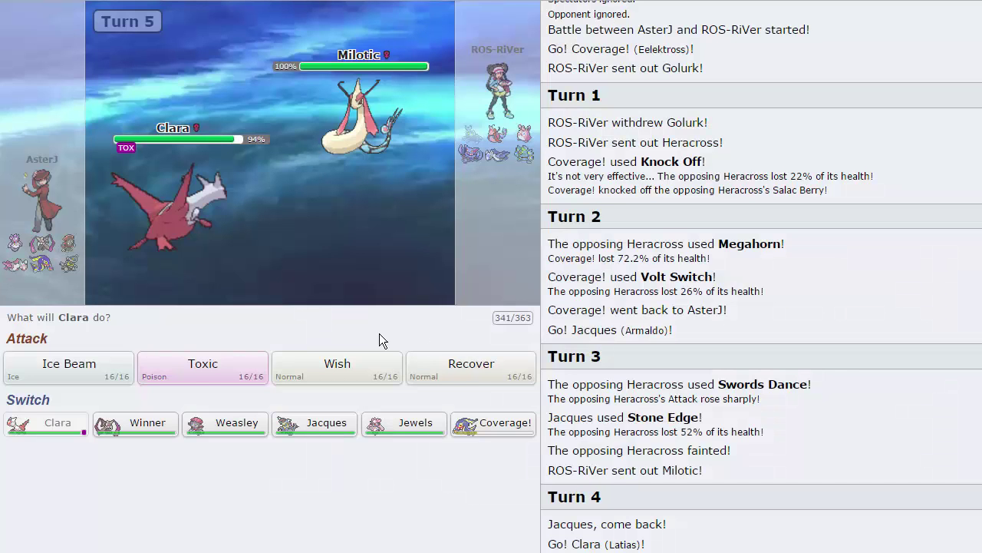
# - Use Clara's Toxic in the battle, and inspect the details of Wigglytuff and the benched Winner and Jewels
pyautogui.click(193, 366)
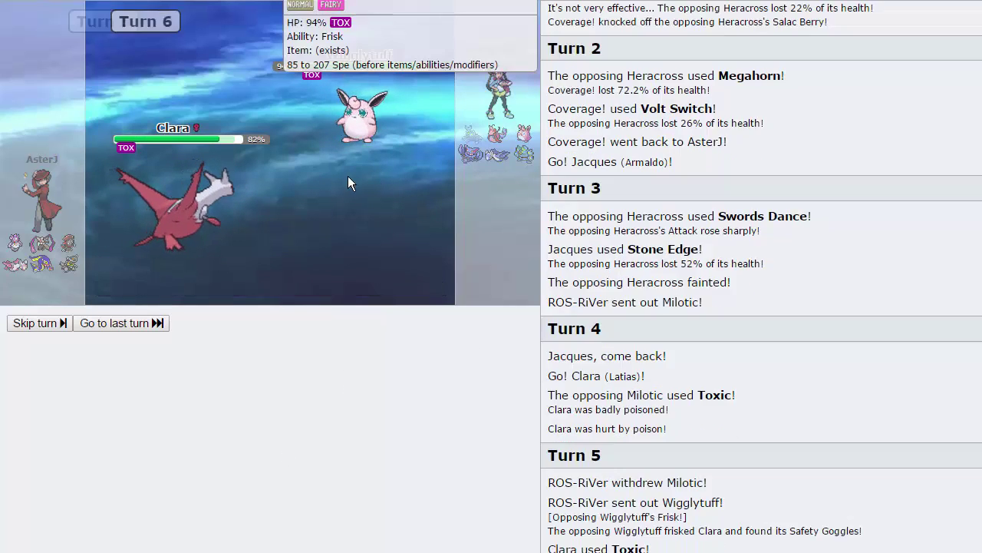
pyautogui.moveTo(369, 130)
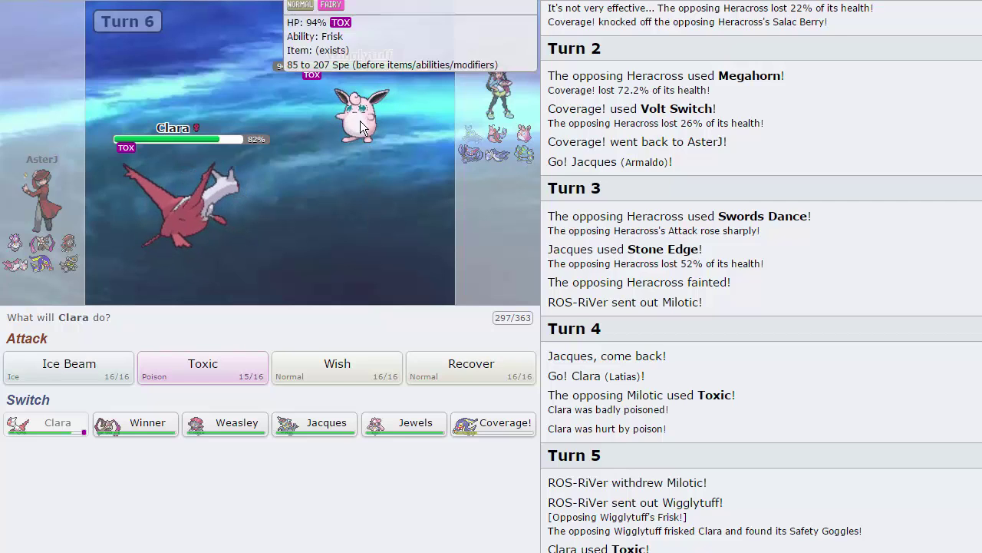
pyautogui.moveTo(142, 434)
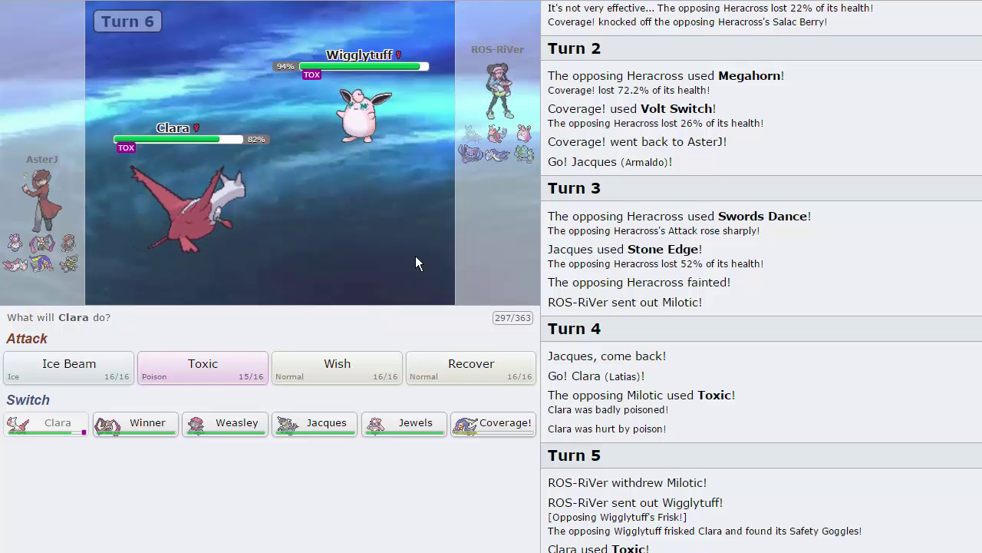
pyautogui.moveTo(421, 441)
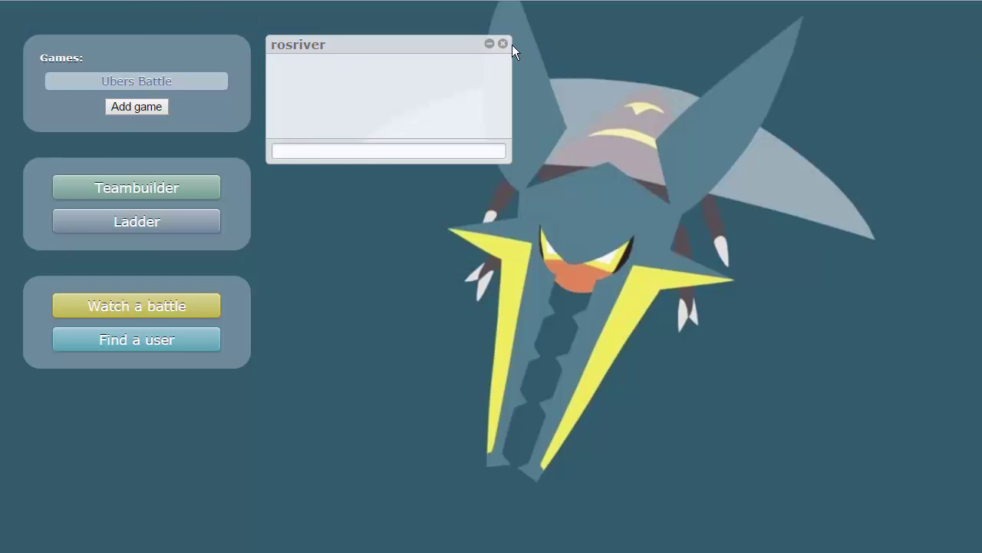
# - Close the private chat, create a new team with Wigglytuff in the teambuilder, and search its options for "hea"
pyautogui.click(503, 44)
pyautogui.click(136, 187)
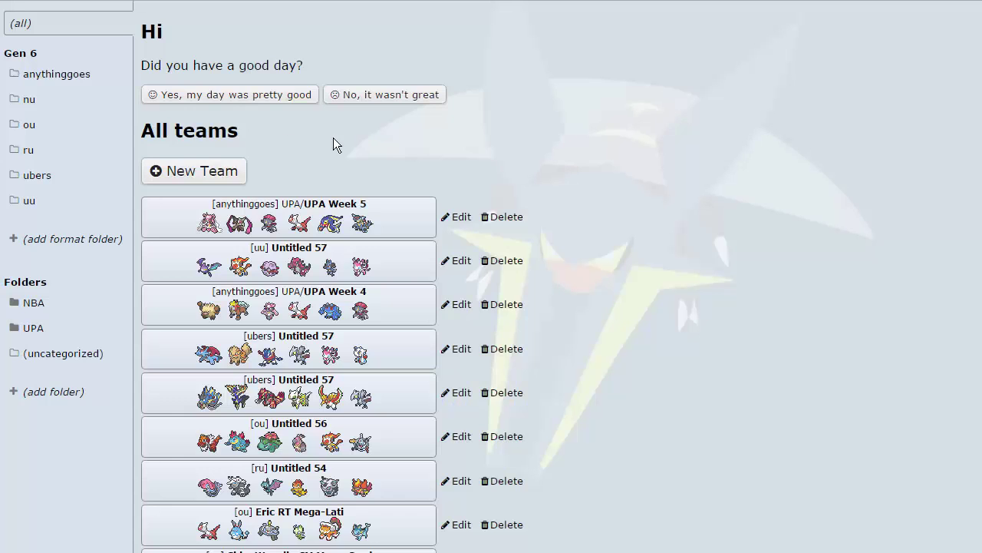
pyautogui.click(208, 164)
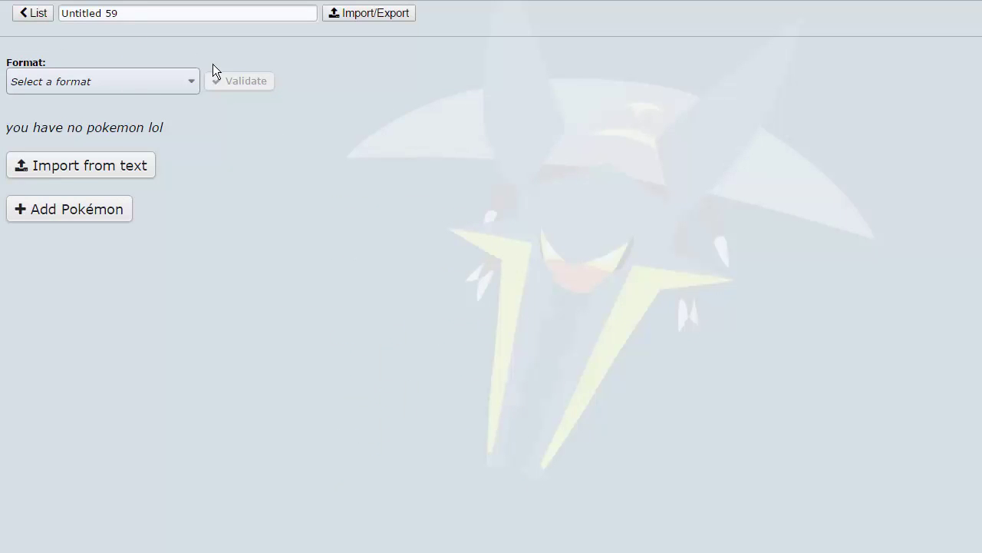
pyautogui.click(107, 209)
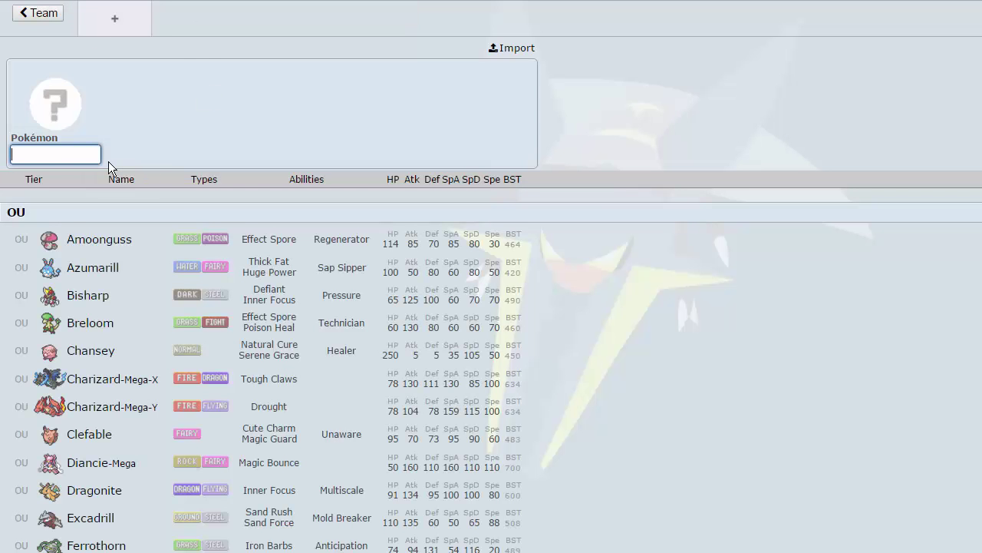
pyautogui.write('wigg')
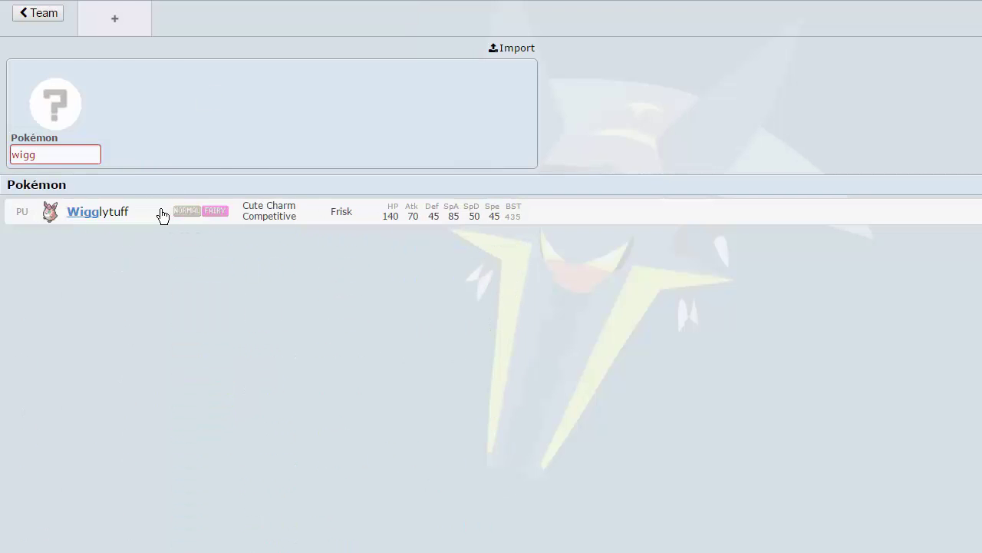
pyautogui.click(162, 216)
pyautogui.click(404, 85)
pyautogui.write('hea')
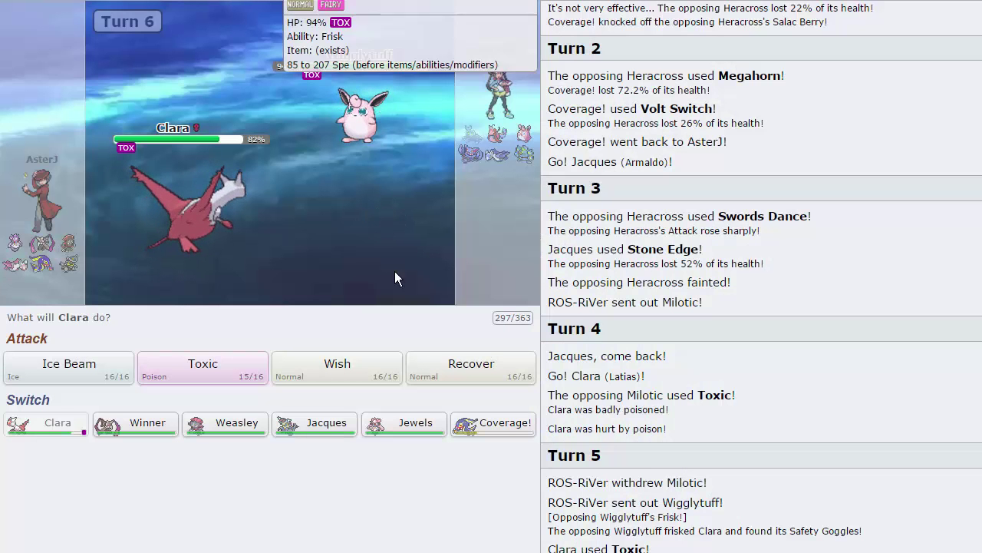
# - Switch Jewels in for Clara in the battle
pyautogui.click(396, 423)
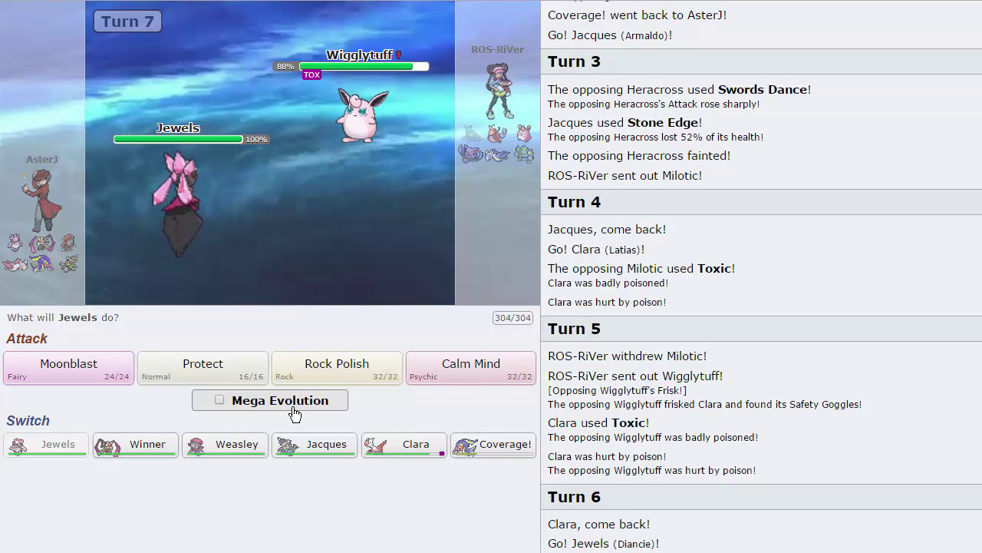
# - Load Wigglytuff's PU Offensive set as Pokémon 2 in the damage calculator and set its HP EVs to 252
pyautogui.hotkey('alt', 'Tab')
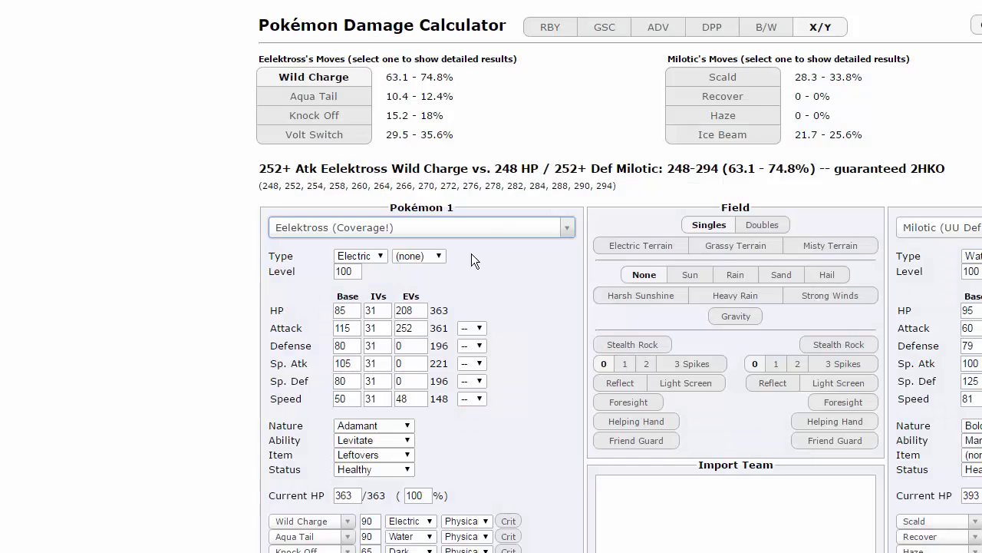
pyautogui.click(940, 227)
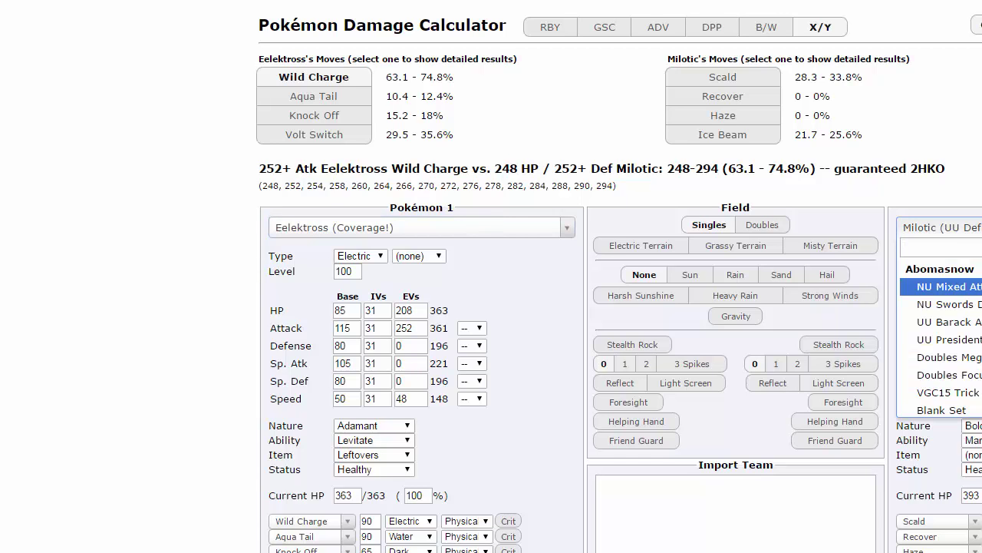
pyautogui.write('wigg')
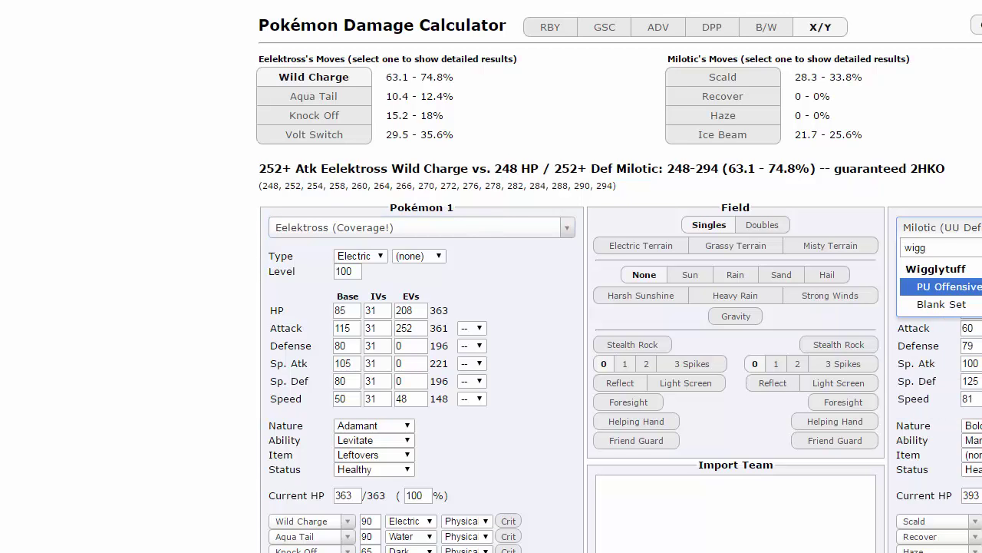
pyautogui.press('Return')
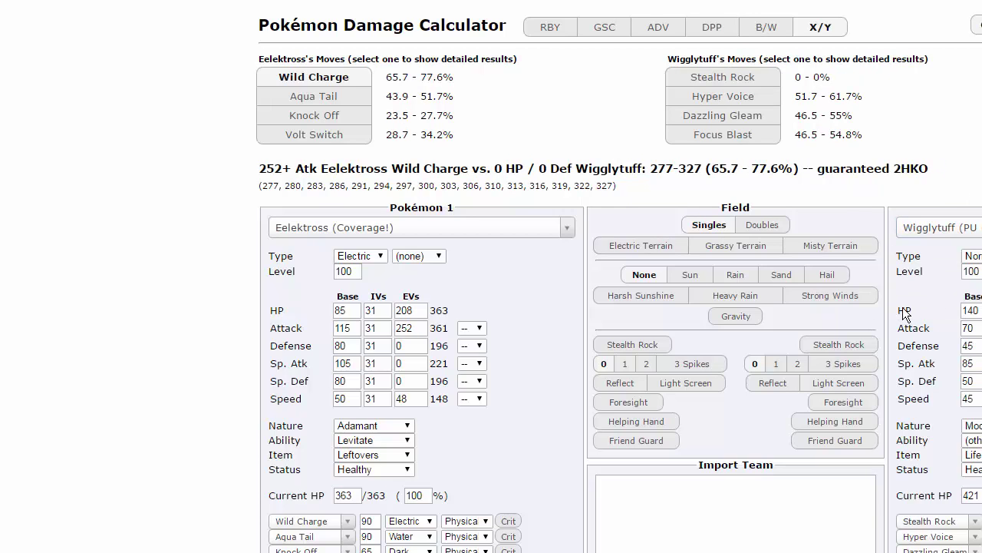
# - Load Mega Diancie's Jewels set as Pokémon 1 in the damage calculator
pyautogui.click(426, 232)
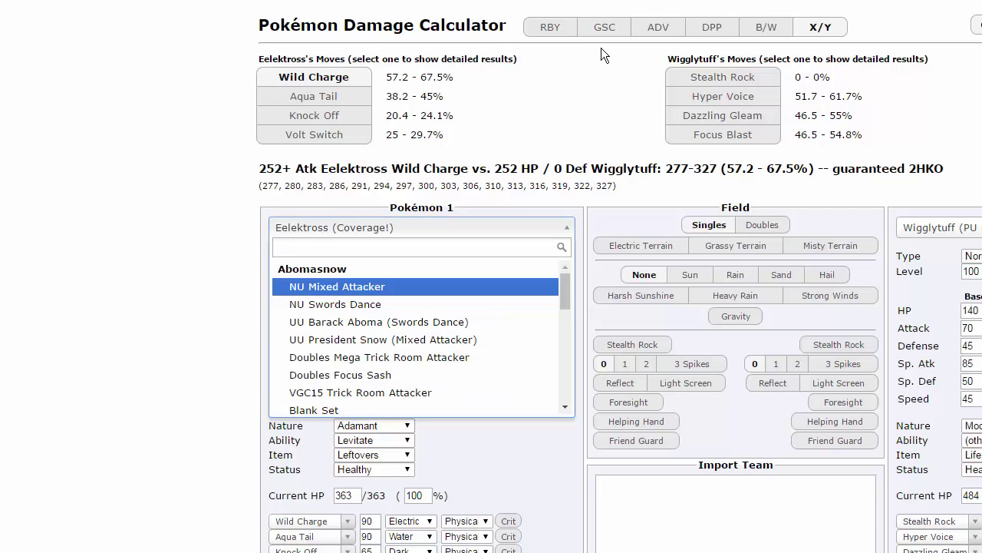
pyautogui.write('diancie')
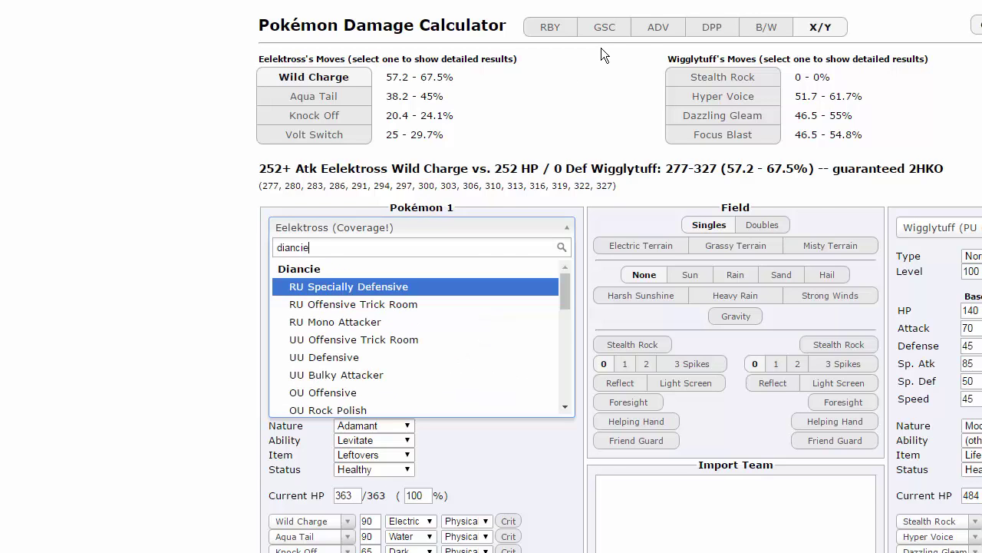
pyautogui.scroll(-3, 336, 374)
pyautogui.scroll(-2, 336, 373)
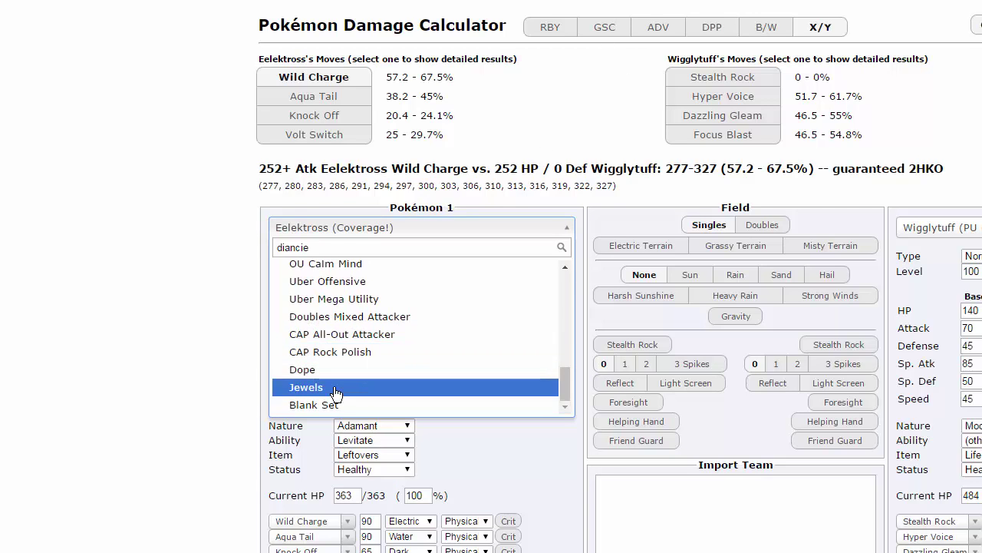
pyautogui.press('Return')
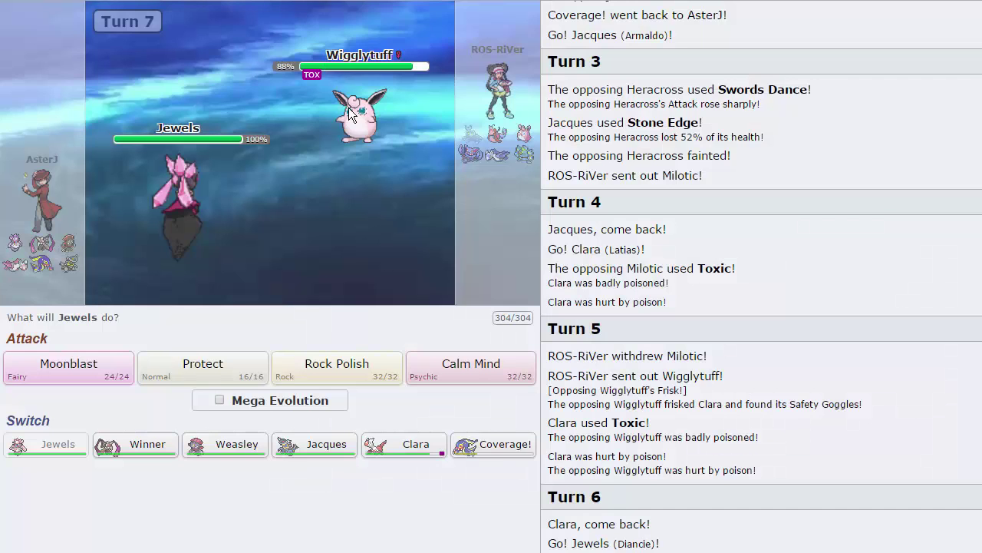
# - Inspect Wigglytuff and the benched Weasley, Winner and Jacques in the battle, and switch Jacques in for Jewels
pyautogui.moveTo(353, 123)
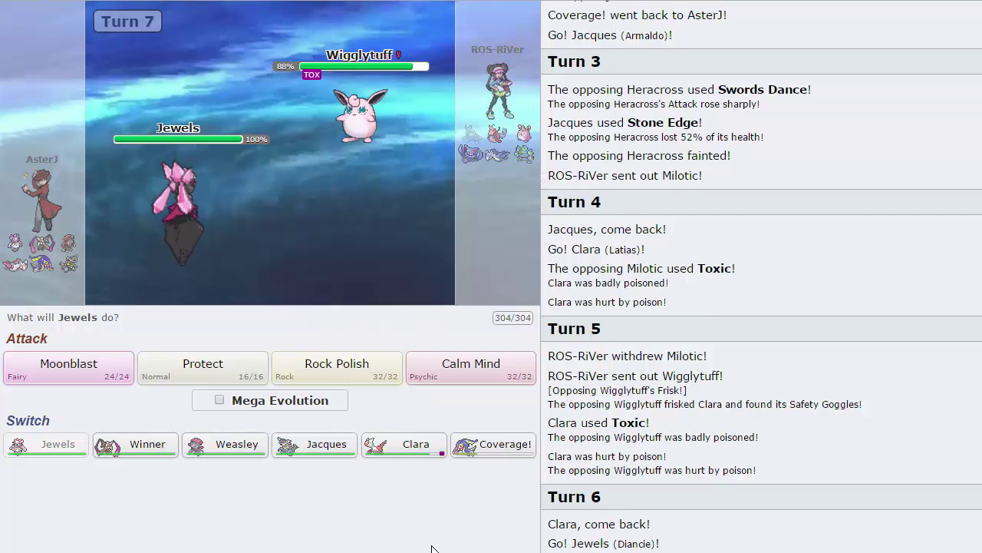
pyautogui.moveTo(241, 447)
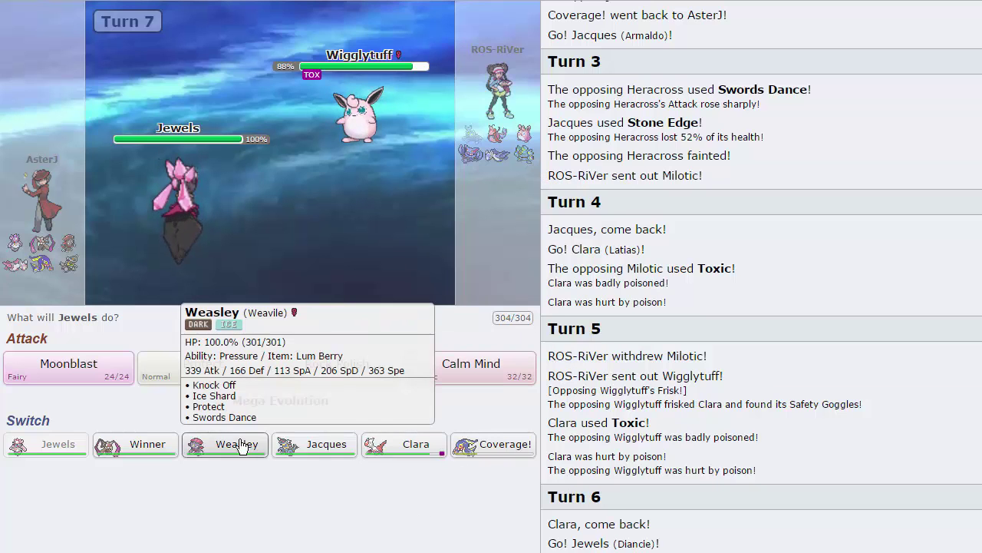
pyautogui.moveTo(133, 448)
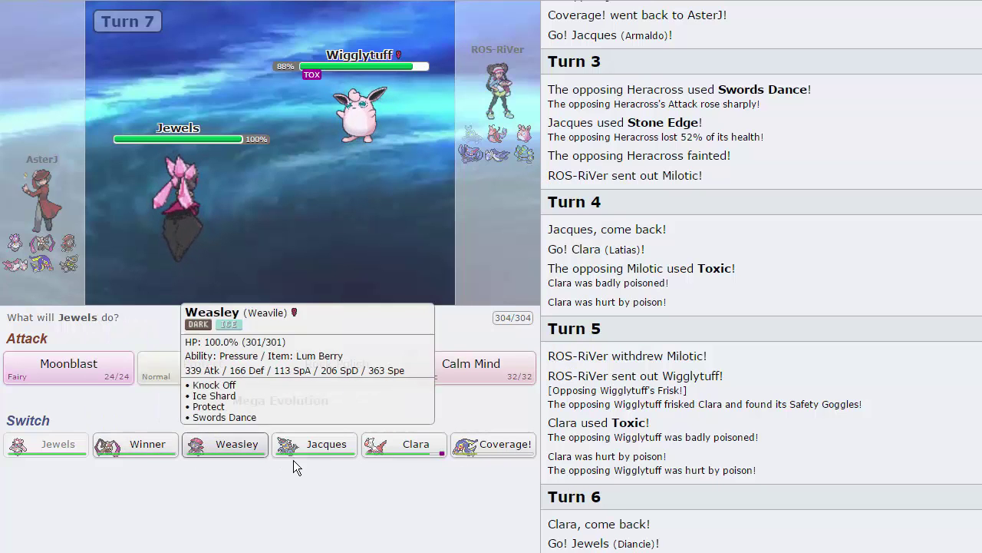
pyautogui.moveTo(355, 104)
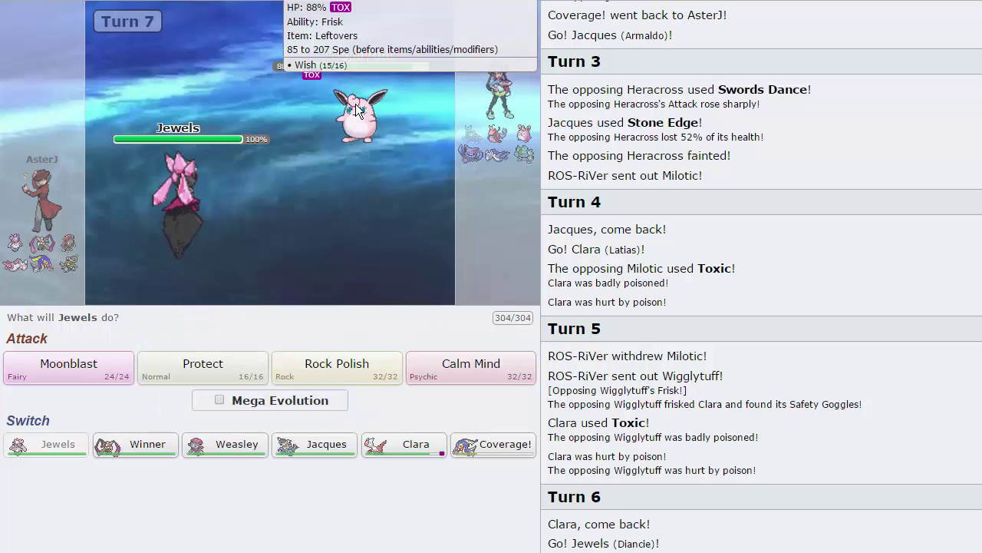
pyautogui.moveTo(314, 451)
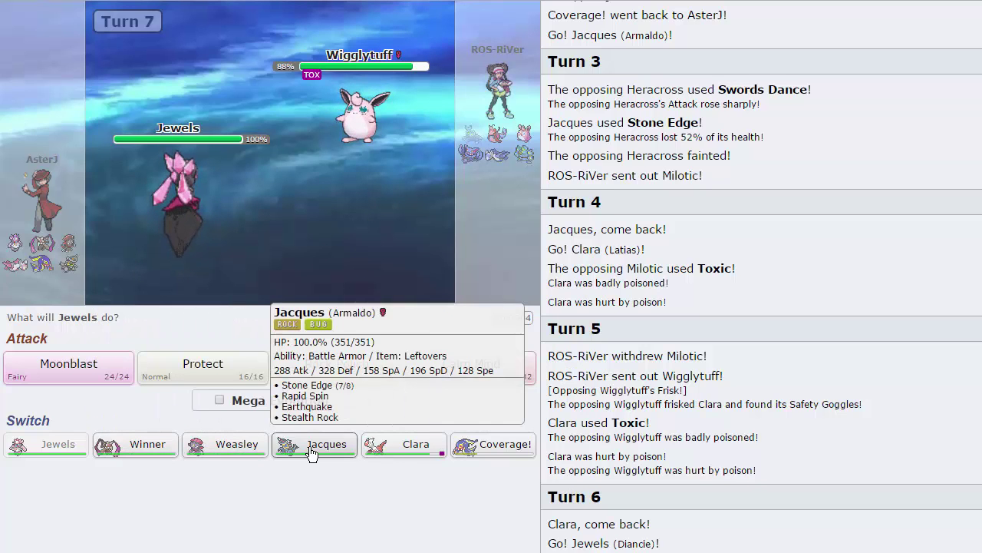
pyautogui.click(310, 448)
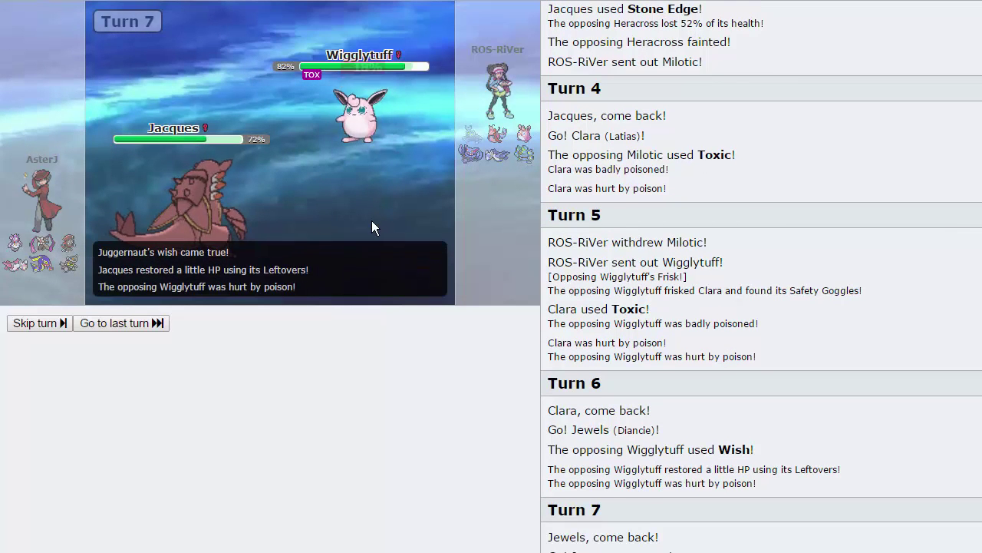
# - Use Jacques's Stealth Rock in the battle and skip the turn's animation
pyautogui.moveTo(163, 210)
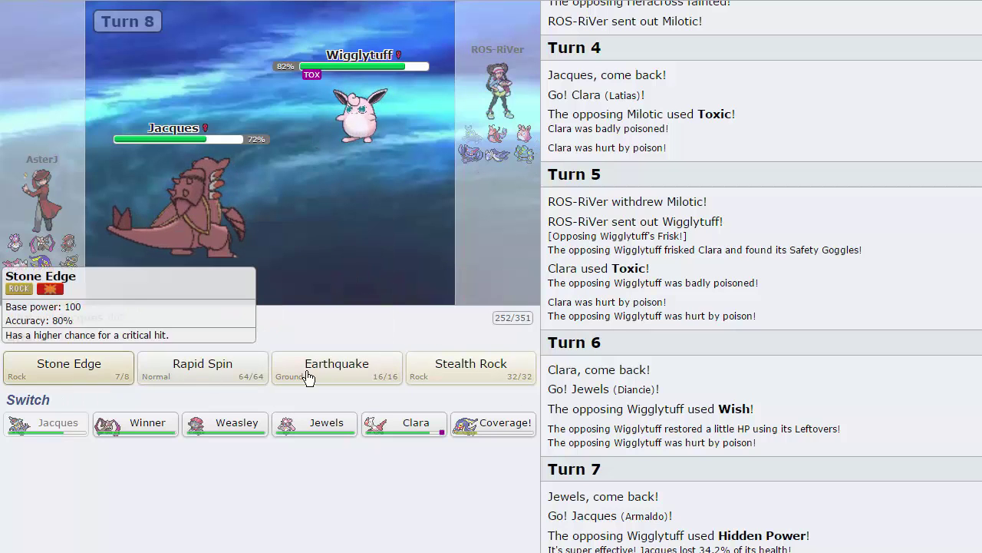
pyautogui.click(470, 364)
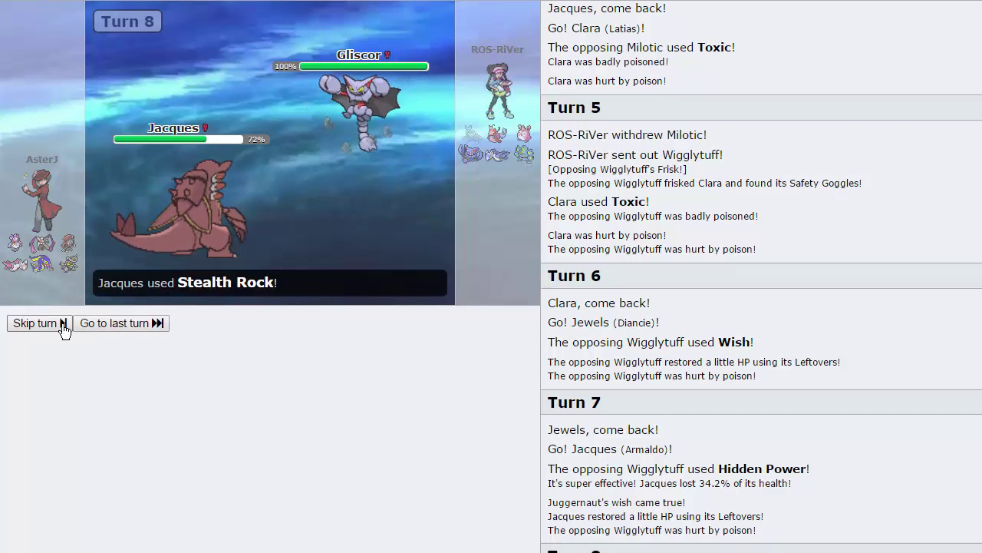
pyautogui.click(38, 323)
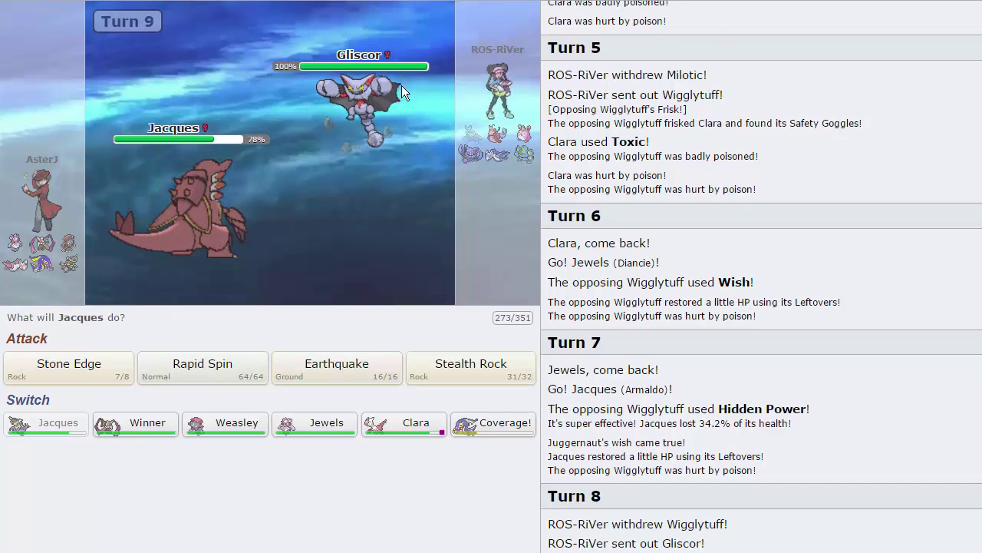
# - Inspect the details of the benched Clara, Jewels and Coverage! as switch options against Gliscor
pyautogui.moveTo(422, 428)
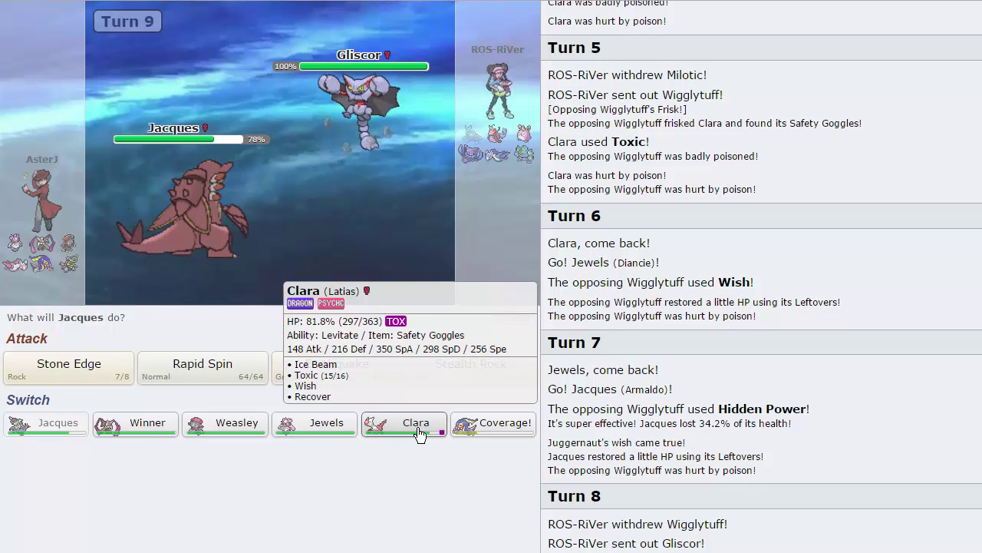
pyautogui.moveTo(312, 431)
pyautogui.moveTo(508, 440)
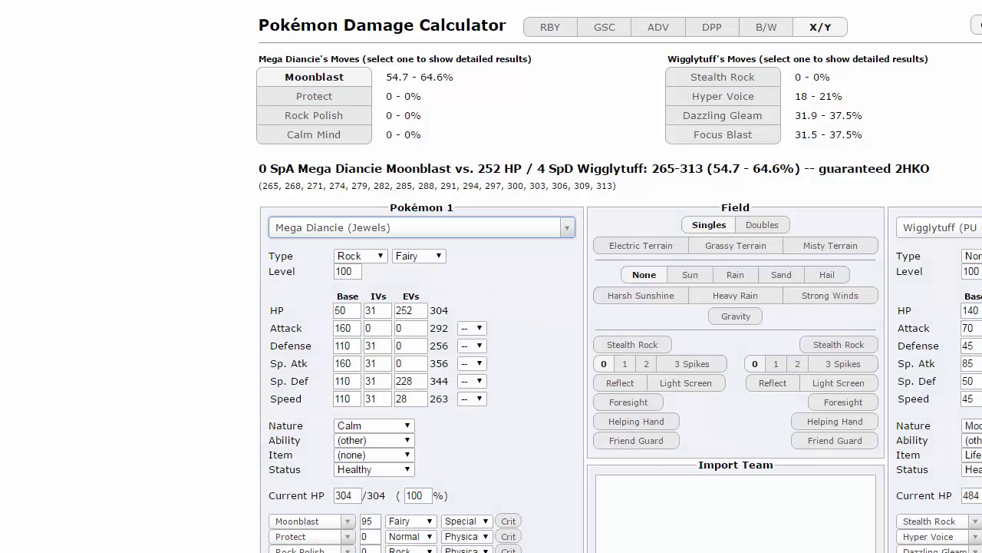
# - Load Gliscor's OU Swords Dance set as the opposing Pokémon and Armaldo's Jacques set as Pokémon 1 in the damage calculator
pyautogui.click(936, 227)
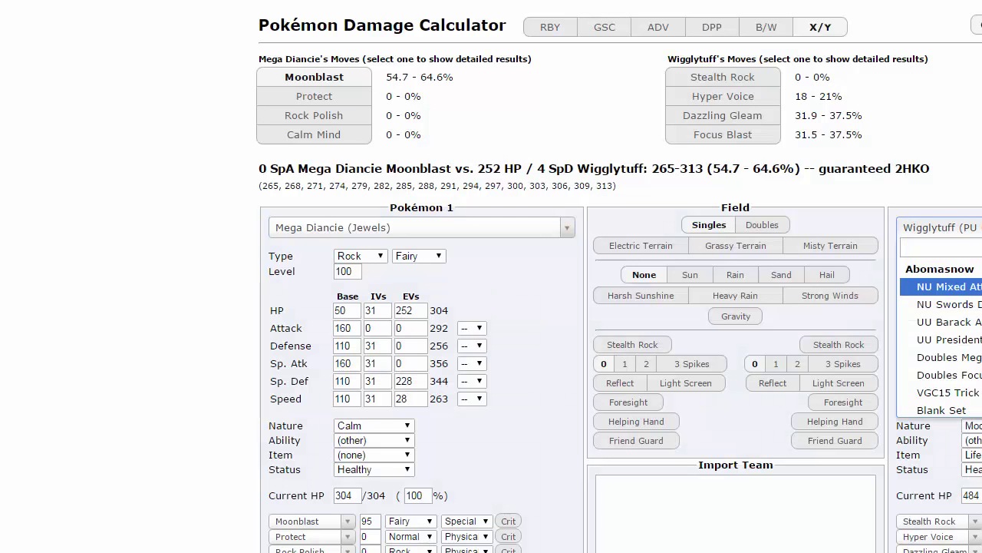
pyautogui.write('gliscor')
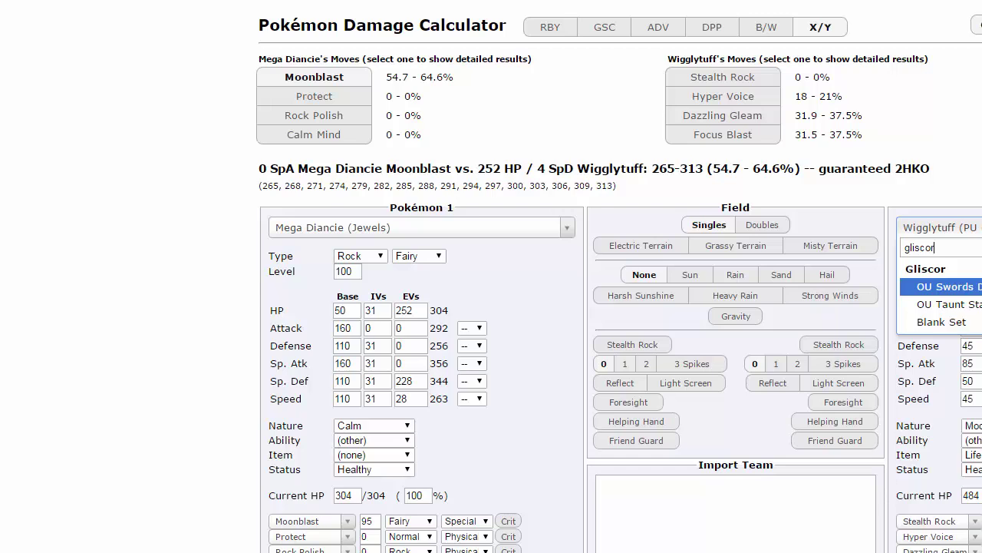
pyautogui.press('Return')
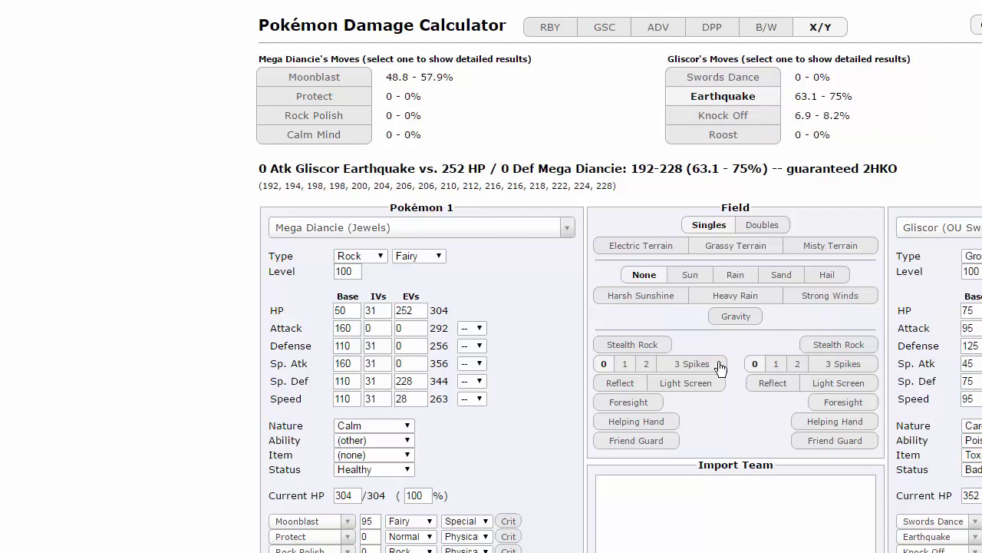
pyautogui.click(497, 226)
pyautogui.write('armaldo')
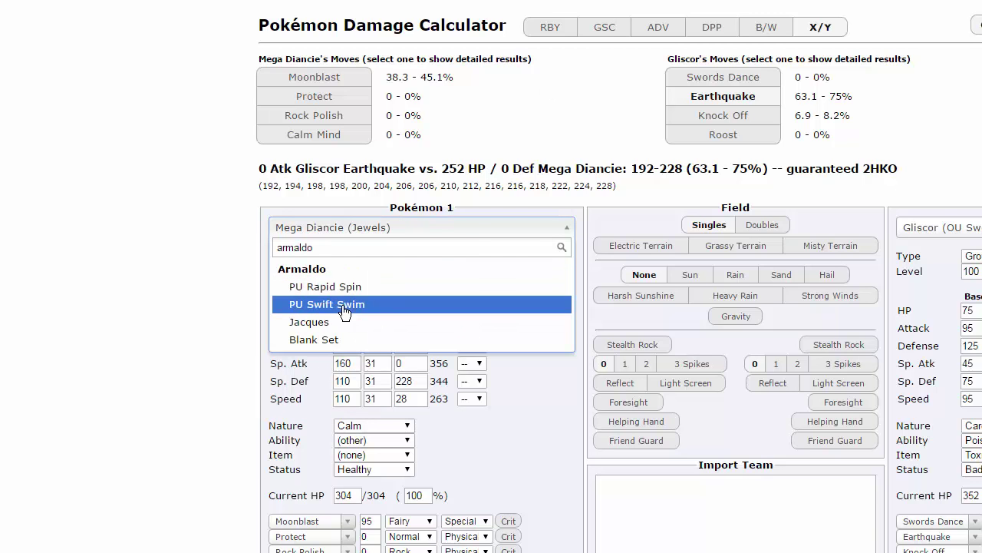
pyautogui.click(346, 329)
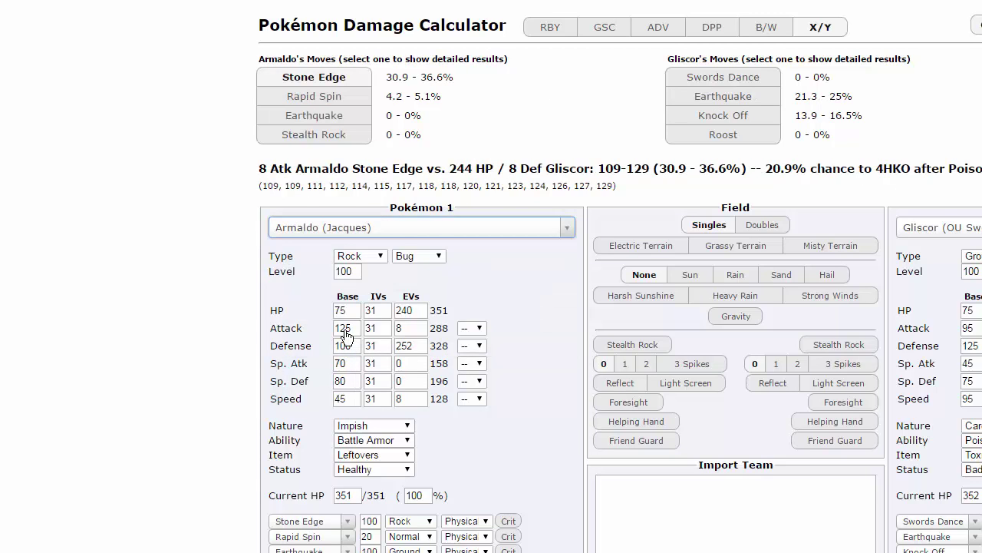
# - Switch to the Pokémon Showdown battle and use Jacques's Stone Edge on Gliscor
pyautogui.hotkey('alt', 'Tab')
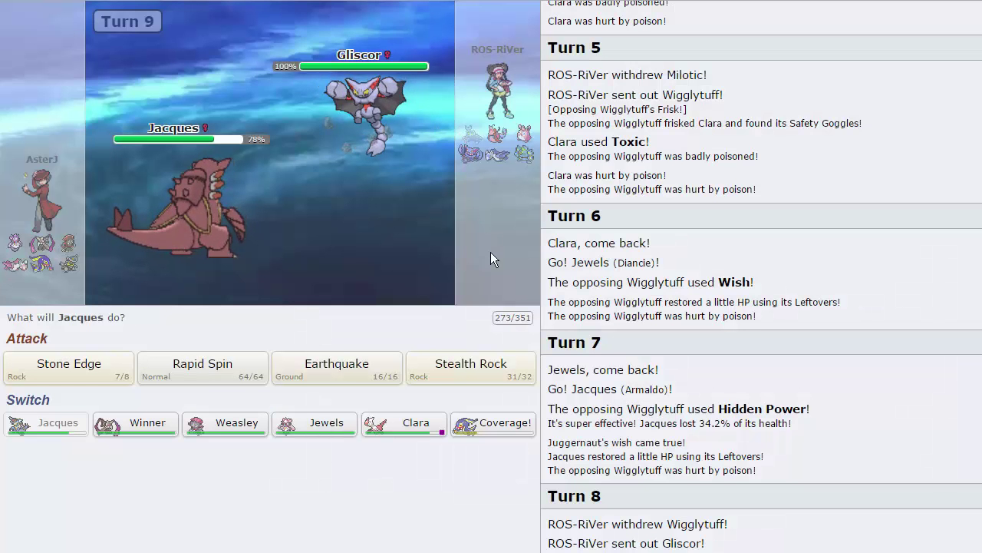
pyautogui.moveTo(366, 98)
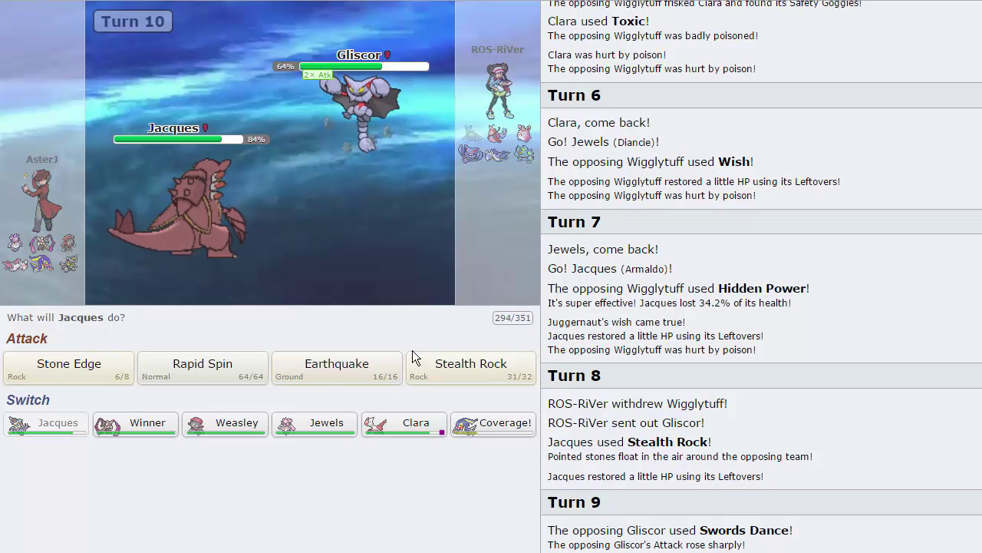
# - Inspect the benched Clara and Coverage!, switch Coverage! in for Jacques, and skip the turn's animation
pyautogui.moveTo(390, 431)
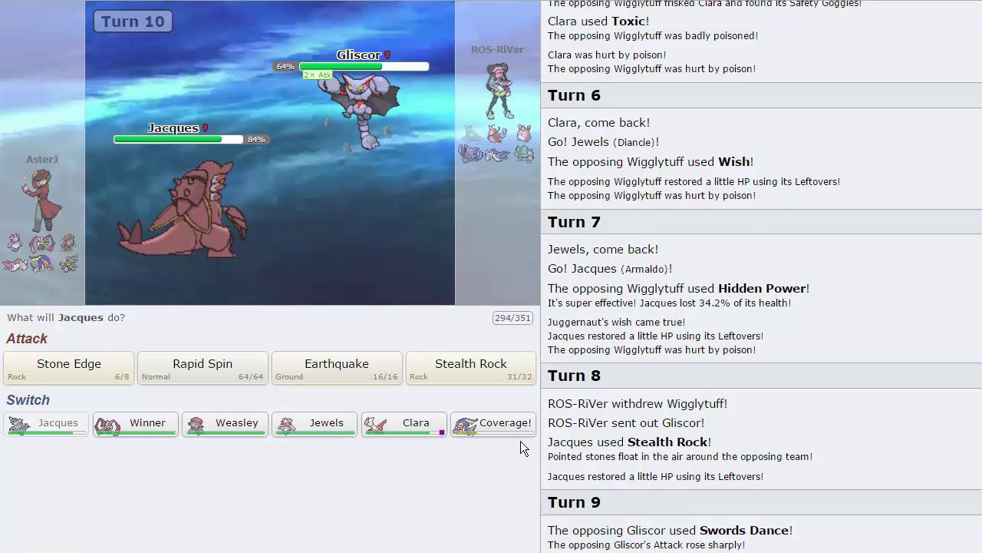
pyautogui.moveTo(510, 432)
pyautogui.click(69, 365)
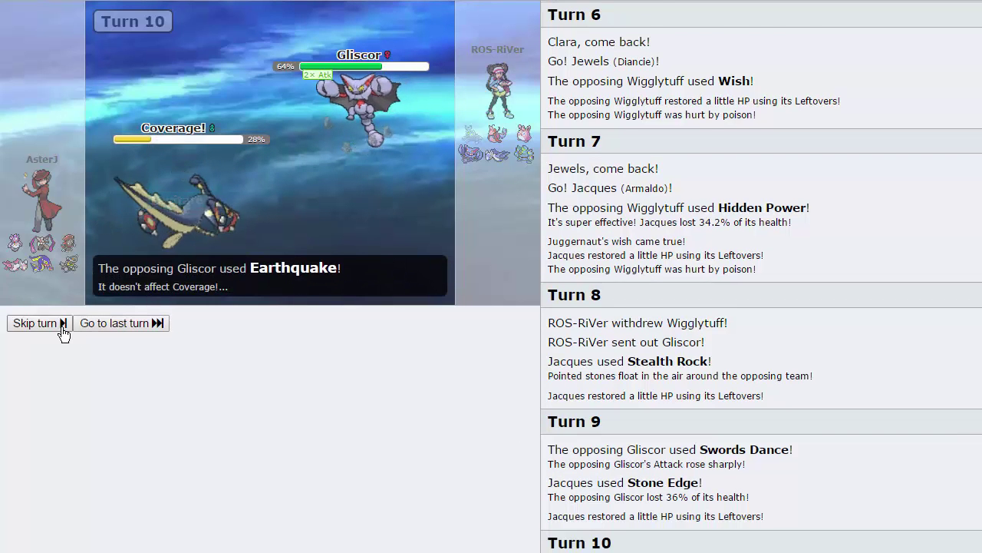
pyautogui.click(62, 325)
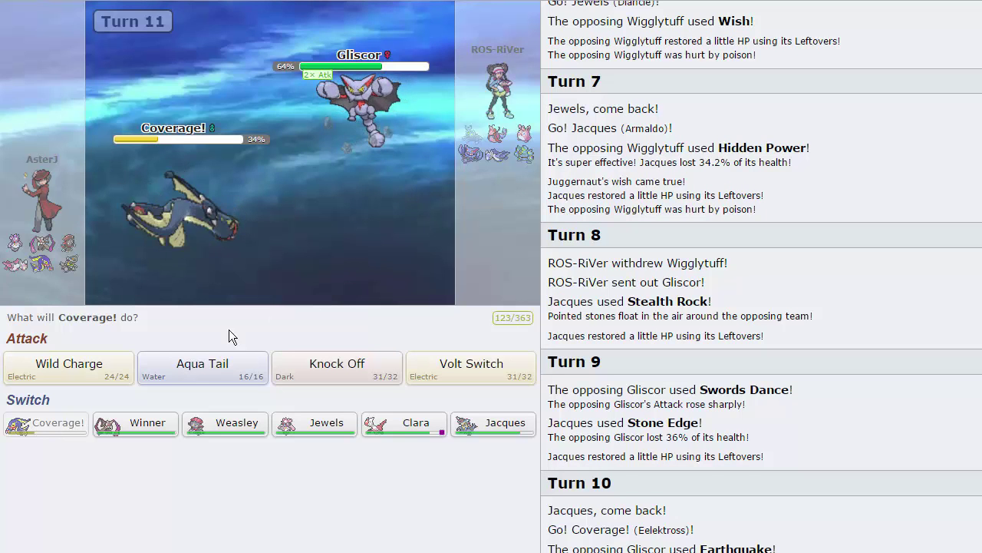
# - Use Coverage!'s Aqua Tail on Gliscor and review the earlier turns in the battle log
pyautogui.click(205, 368)
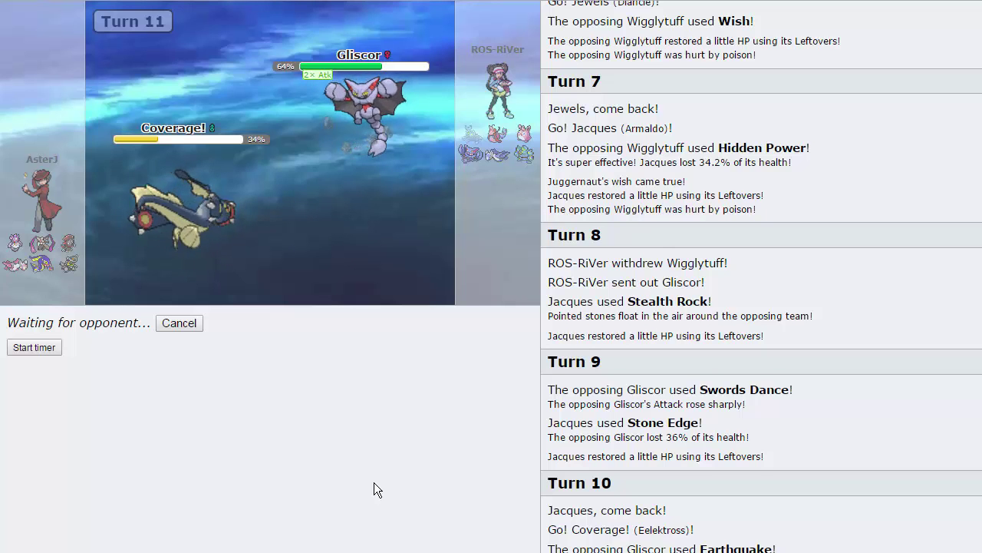
pyautogui.moveTo(519, 171)
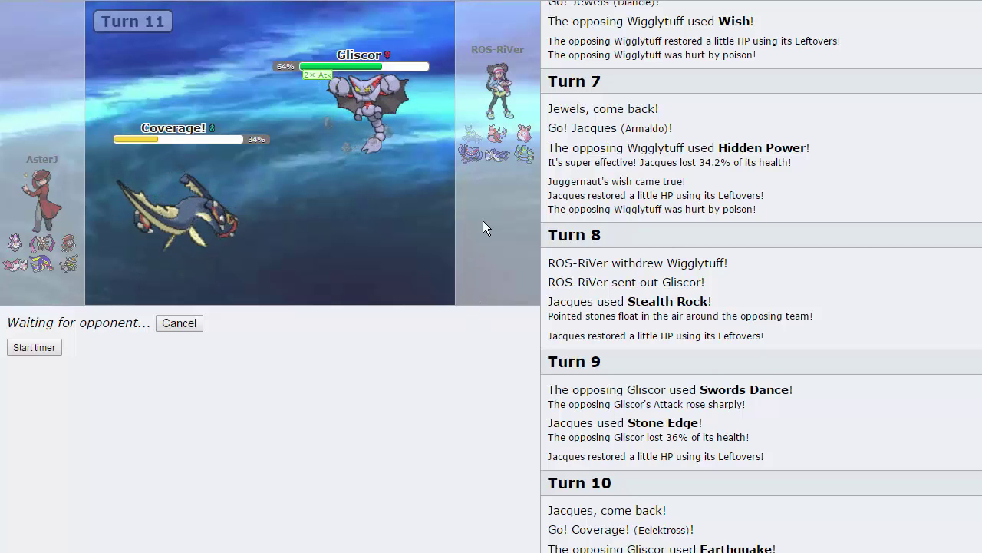
pyautogui.scroll(3, 807, 250)
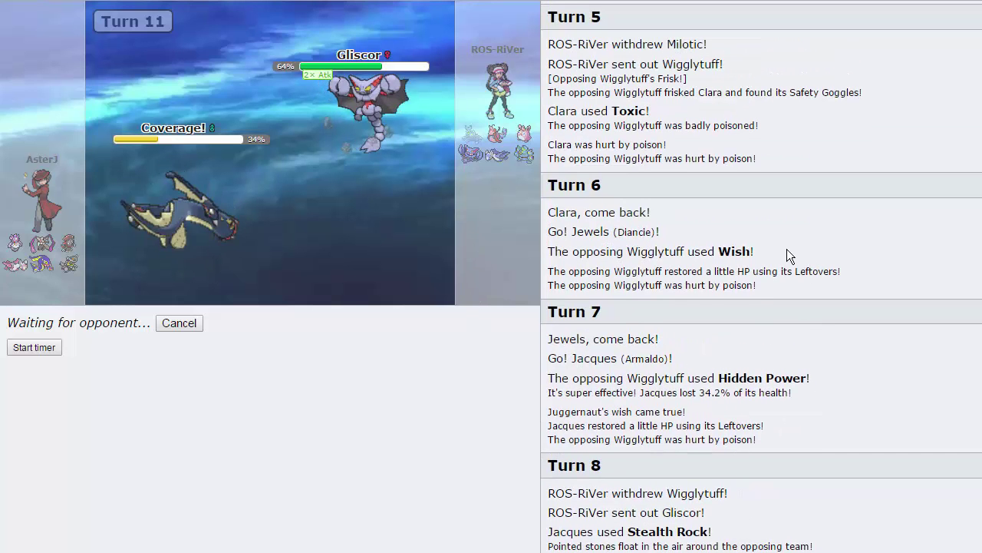
pyautogui.scroll(-3, 733, 281)
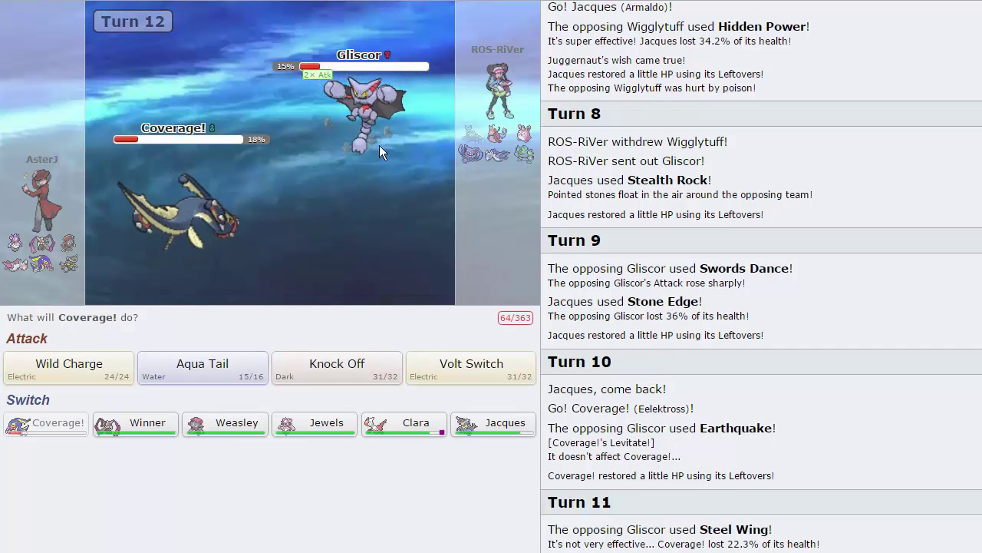
# - Inspect Gliscor, the benched Jewels and Weasley, and the opposing Wigglytuff, use Aqua Tail again, and skip the turn's animation
pyautogui.moveTo(357, 92)
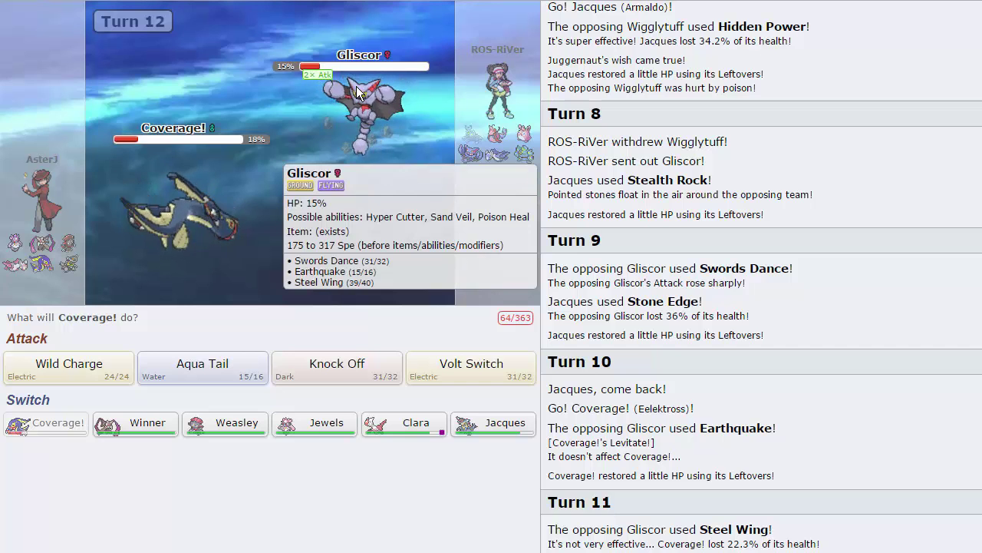
pyautogui.moveTo(307, 435)
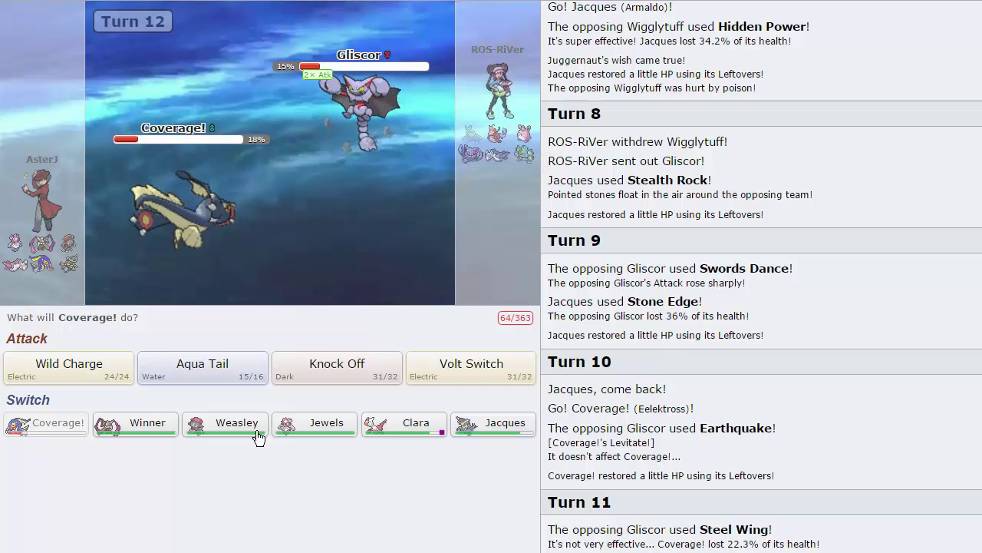
pyautogui.moveTo(238, 428)
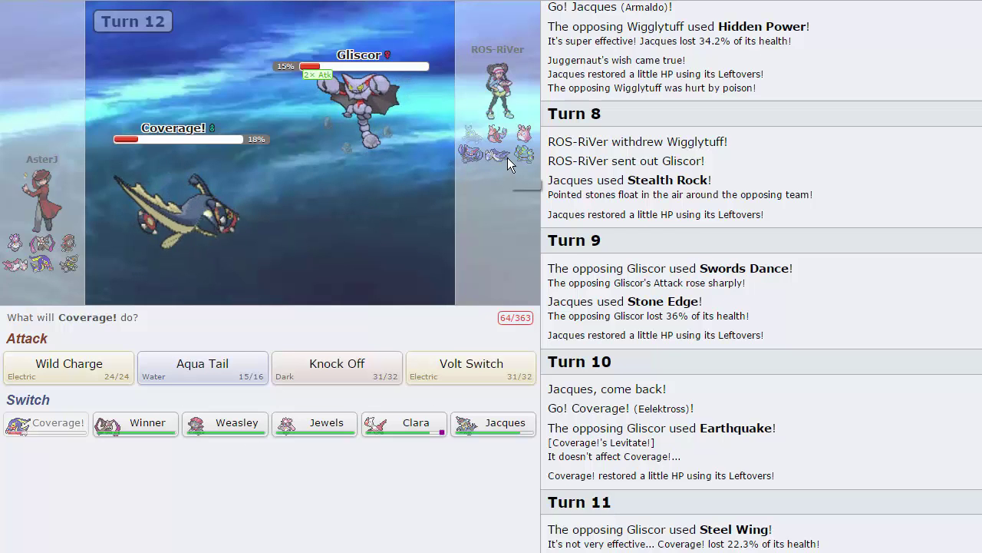
pyautogui.moveTo(528, 135)
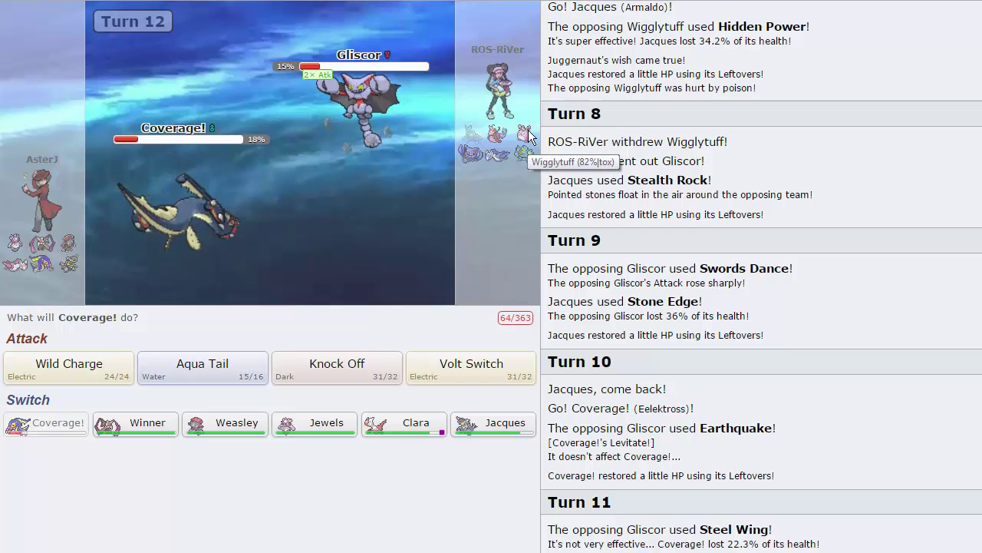
pyautogui.moveTo(204, 377)
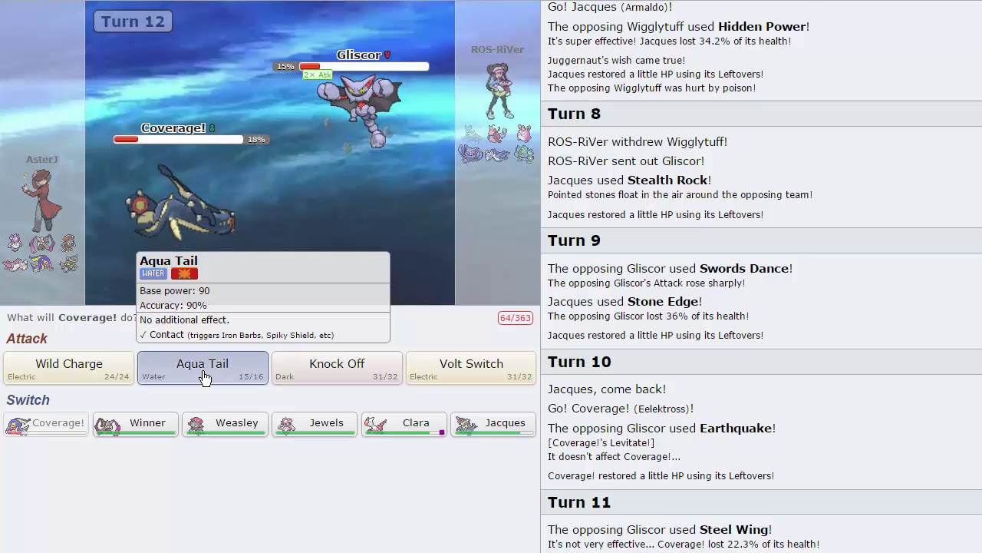
pyautogui.click(204, 376)
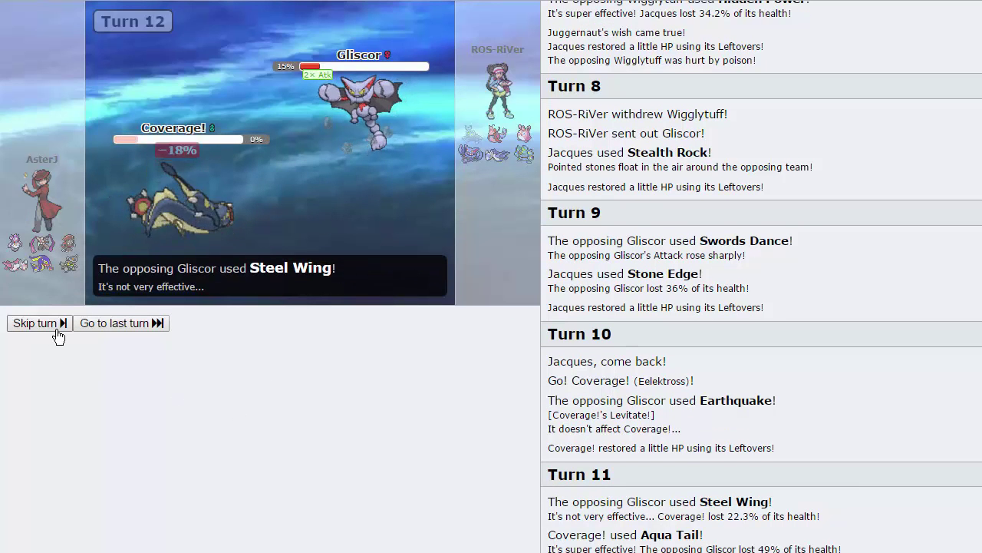
pyautogui.click(59, 330)
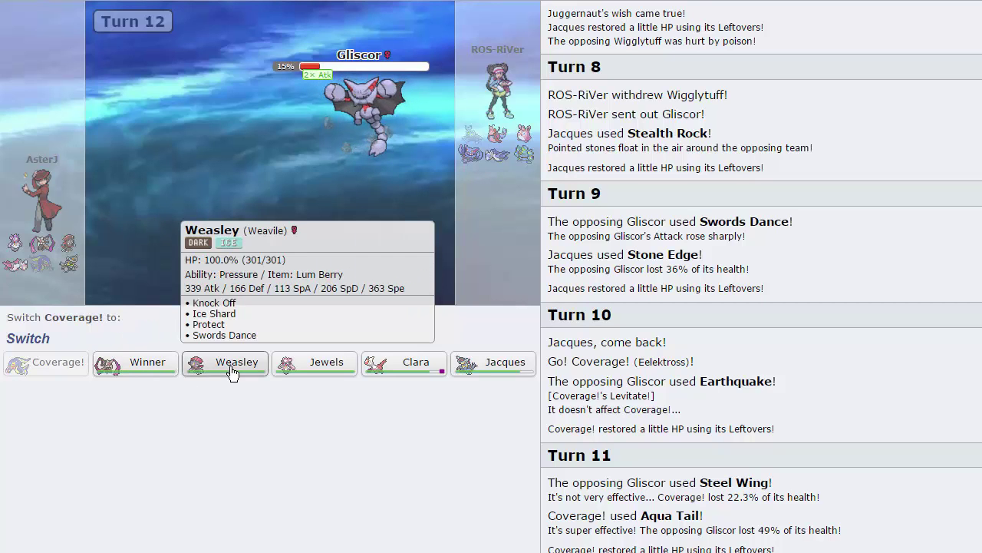
# - Compare Gliscor's details with the benched Jewels, Jacques and Weasley, and send out Weasley to replace Coverage!
pyautogui.moveTo(357, 113)
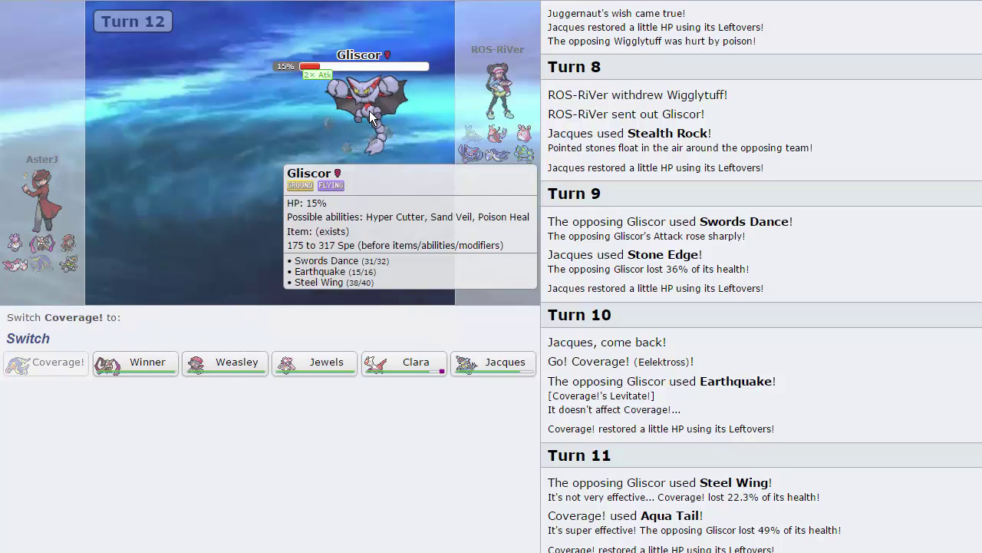
pyautogui.moveTo(344, 362)
pyautogui.moveTo(505, 375)
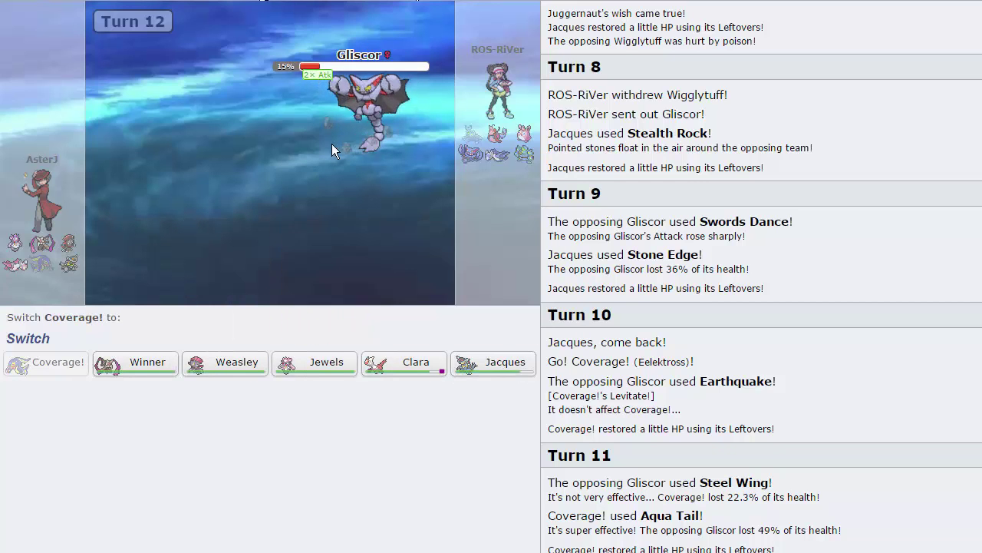
pyautogui.moveTo(357, 133)
pyautogui.moveTo(231, 367)
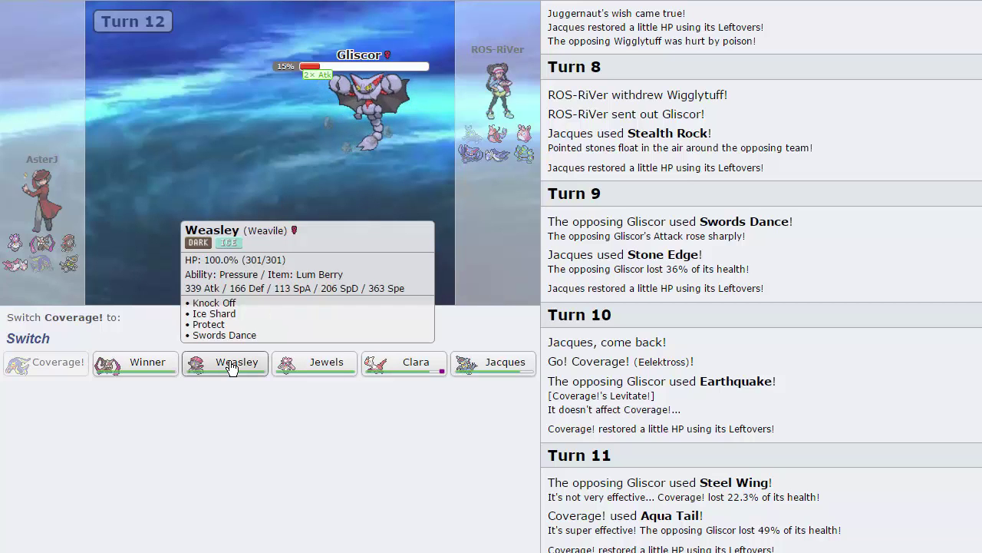
pyautogui.click(231, 367)
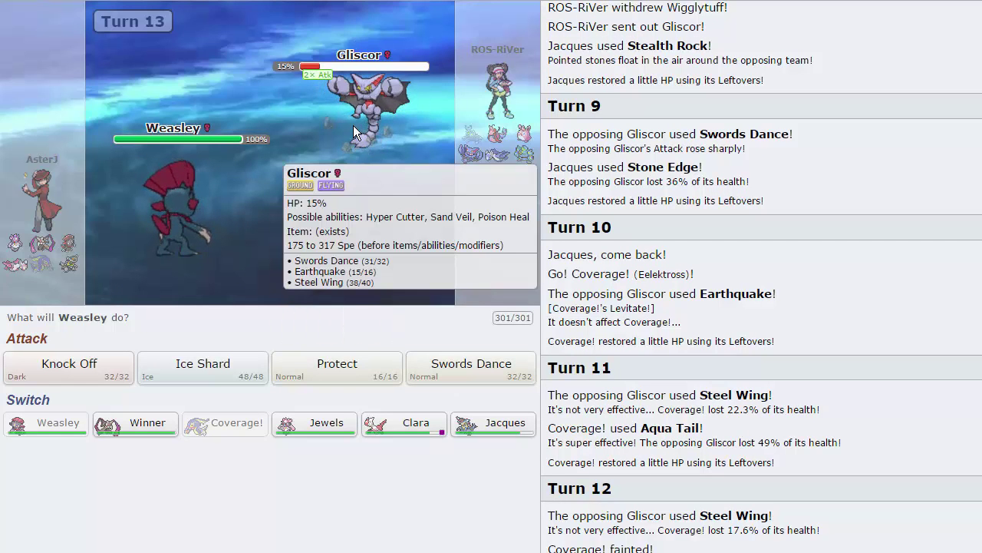
# - Use Weasley's Knock Off and inspect the details of the opposing Milotic and of Weasley
pyautogui.click(65, 373)
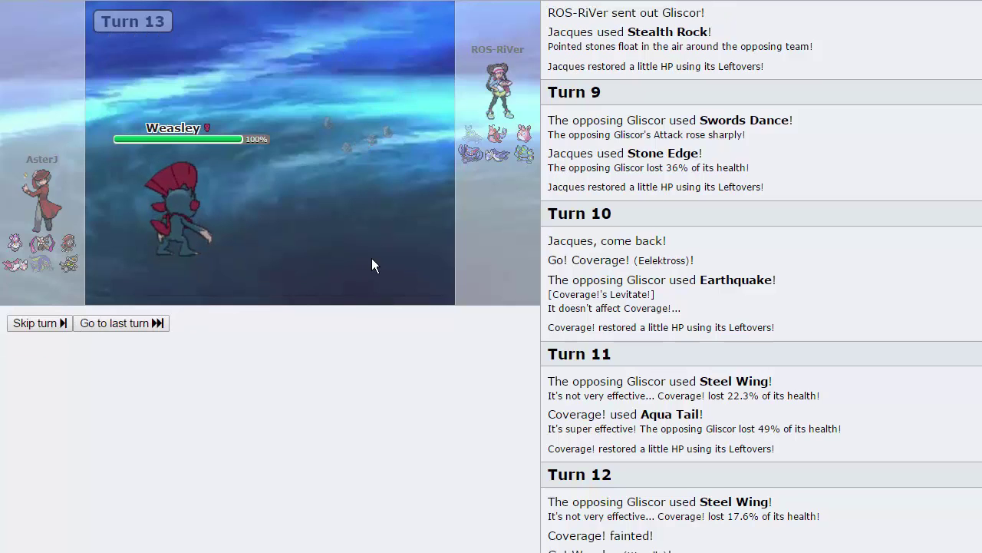
pyautogui.moveTo(364, 173)
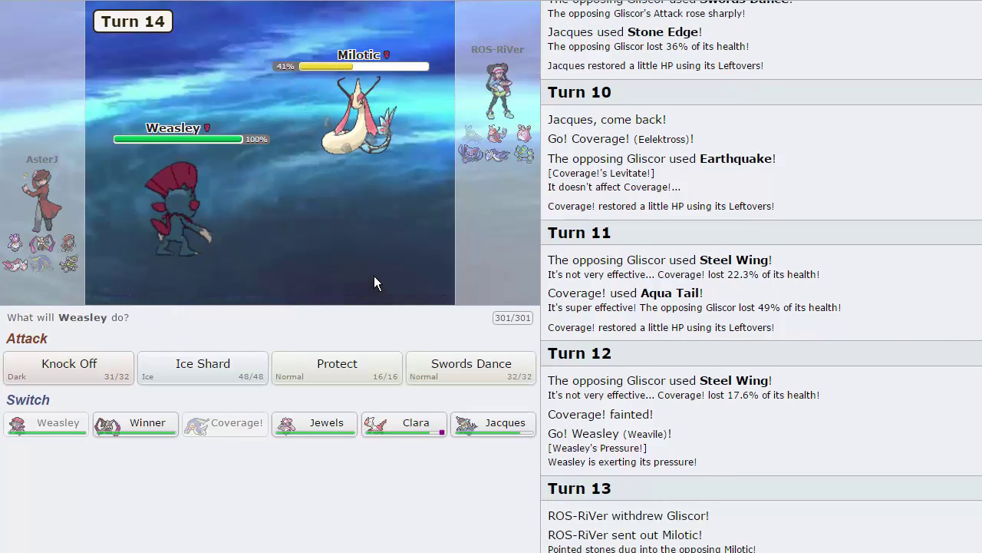
pyautogui.moveTo(177, 223)
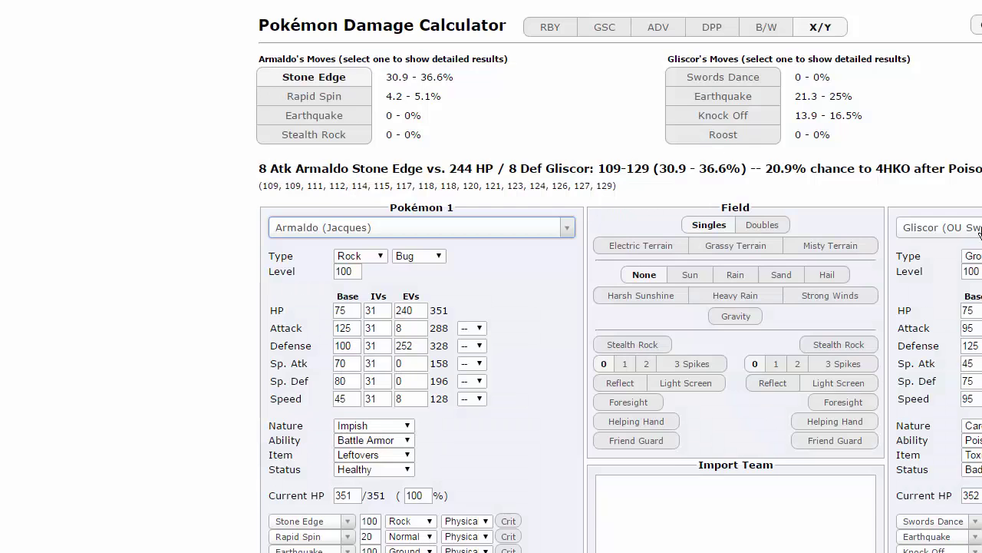
# - Switch to the damage calculator and load Wigglytuff's PU Offensive set as the opposing Pokémon
pyautogui.click(979, 233)
pyautogui.write('wiggl')
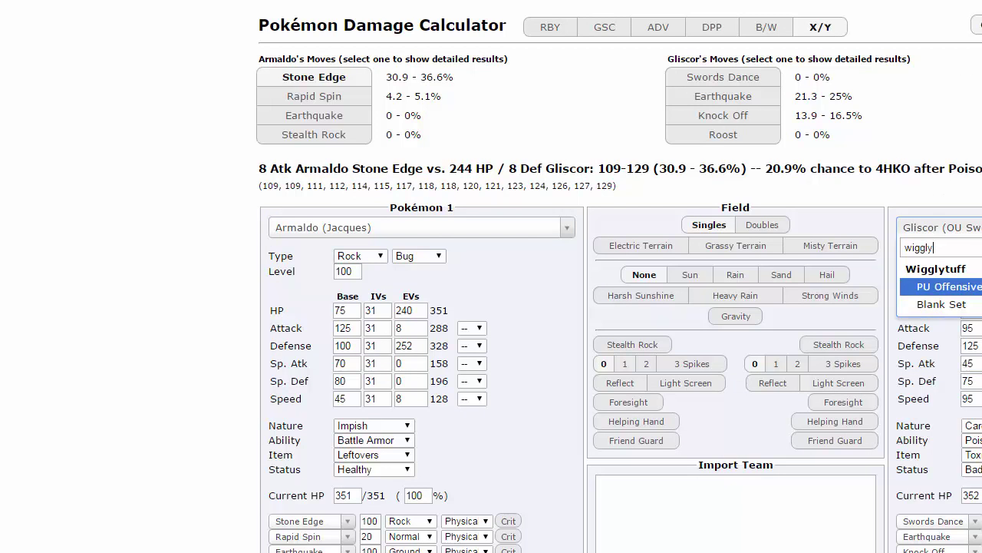
pyautogui.write('y')
pyautogui.press('Return')
# - Load Weavile's Weasley set as Pokémon 1 and show the detailed damage result for Knock Off against Wigglytuff
pyautogui.click(424, 234)
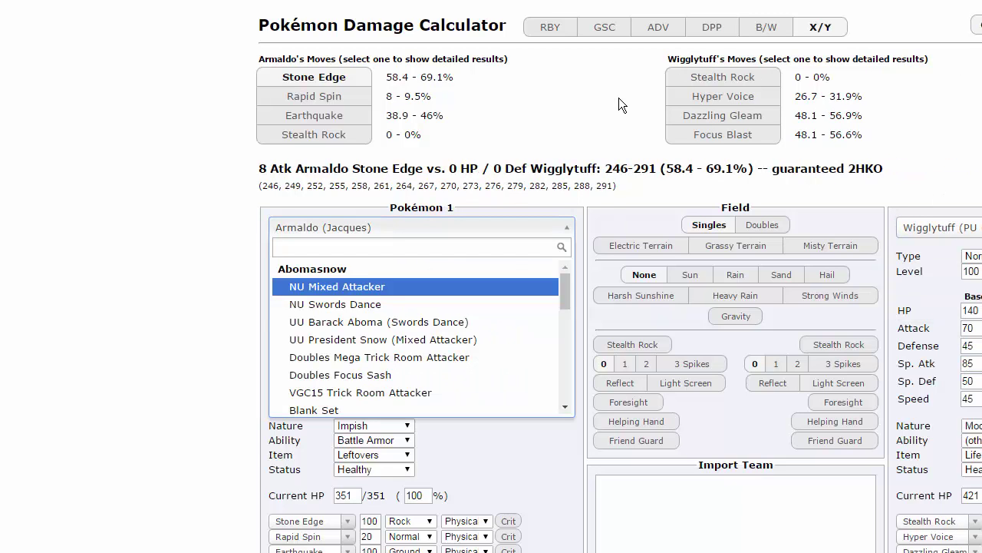
pyautogui.write('wea')
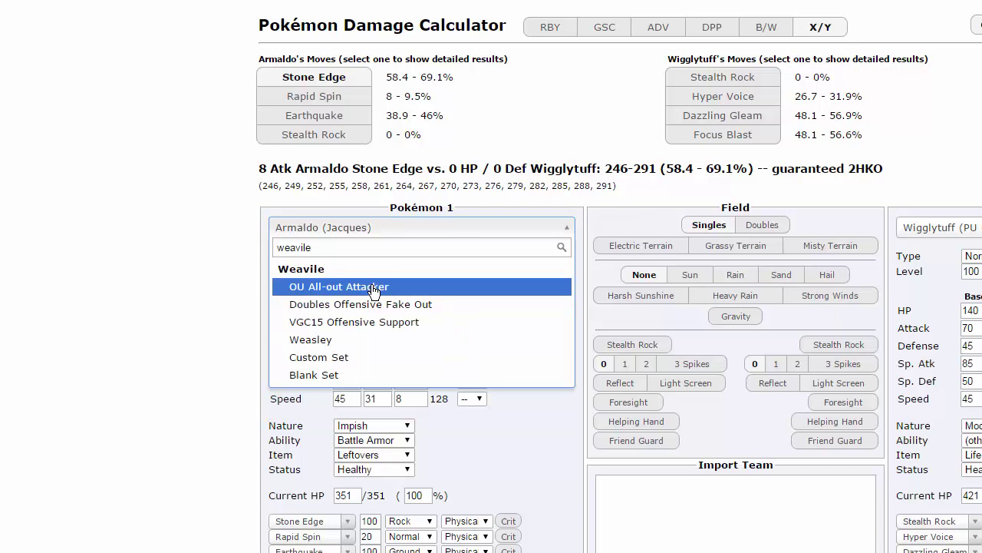
pyautogui.write('vile')
pyautogui.press('Return')
pyautogui.click(351, 230)
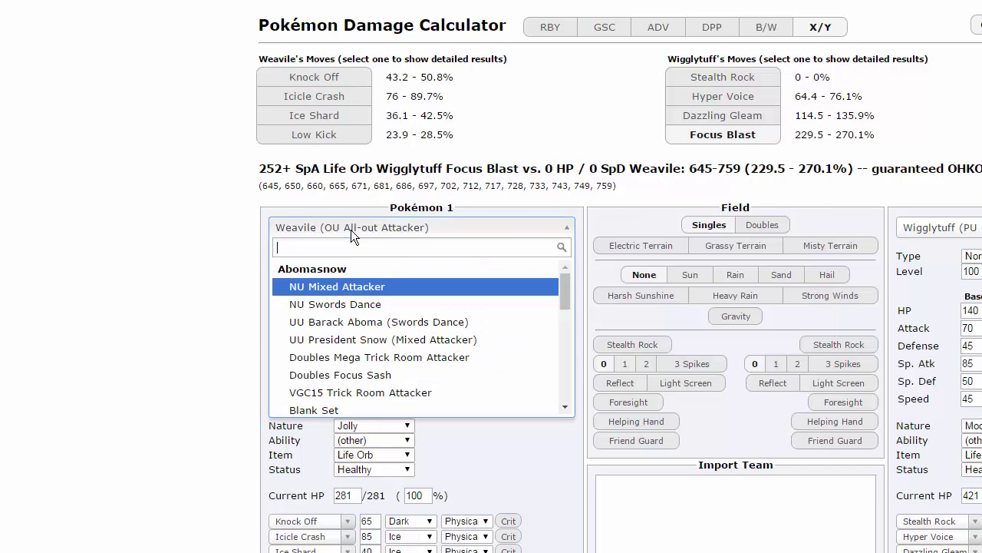
pyautogui.write('weavile')
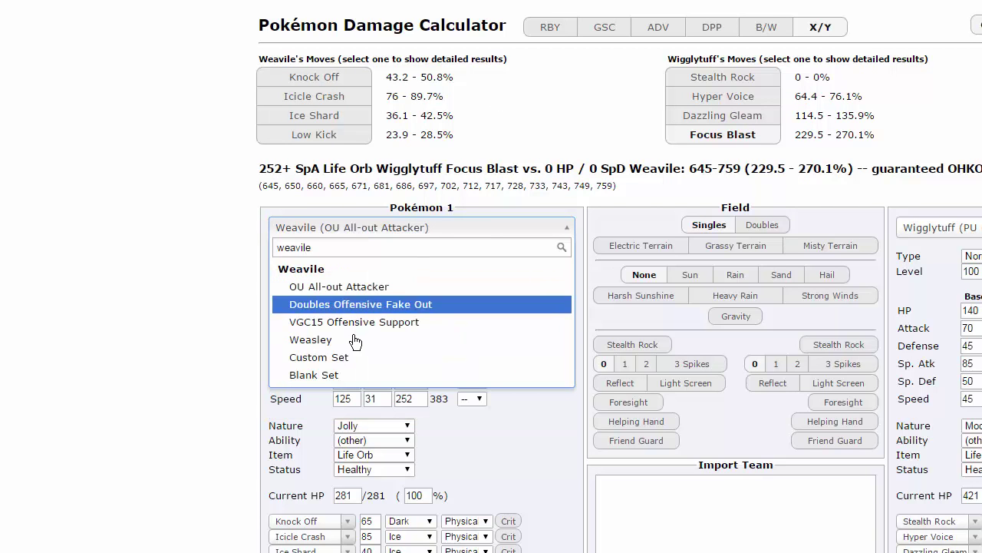
pyautogui.press('Return')
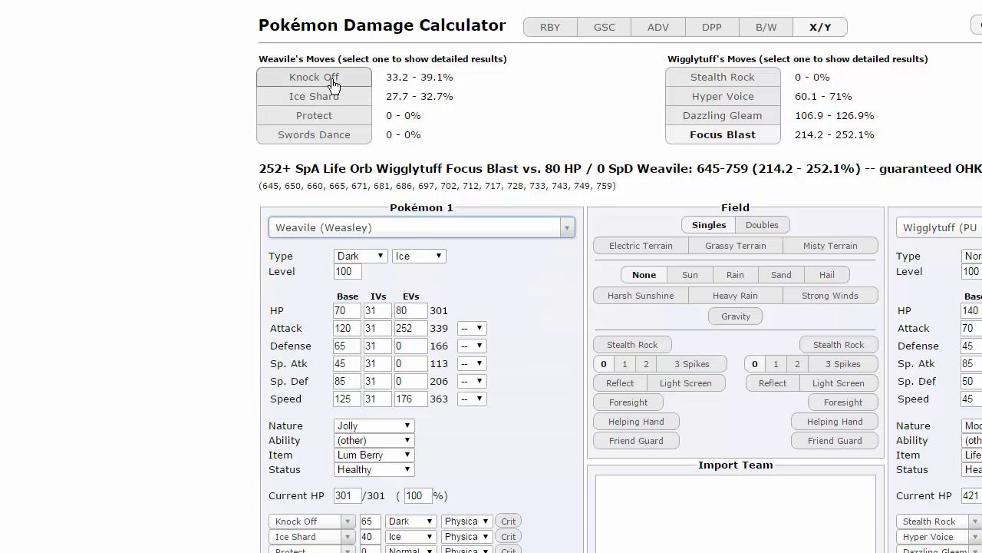
pyautogui.click(333, 85)
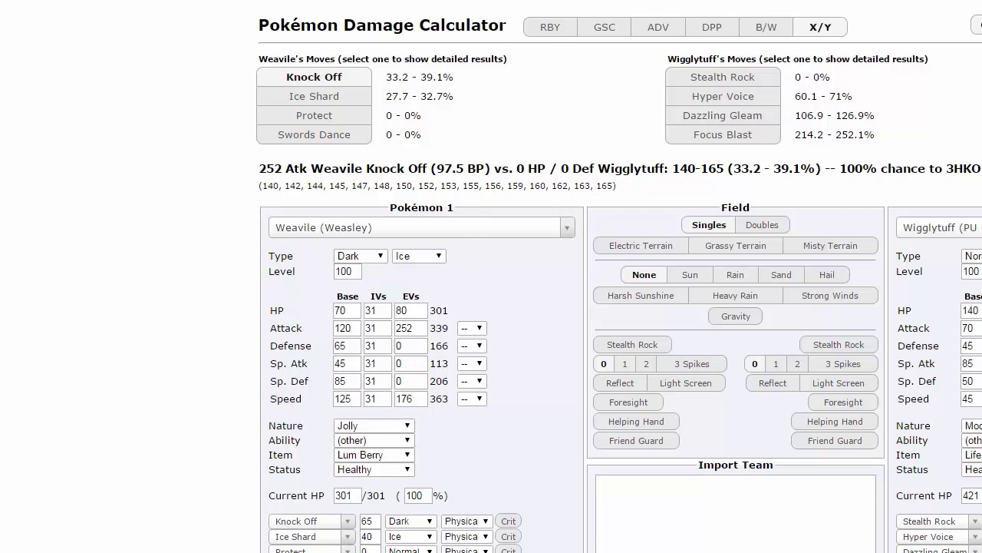
# - Set Wigglytuff's HP EVs to 252 and raise Weavile's Attack boost to +2
pyautogui.write('252')
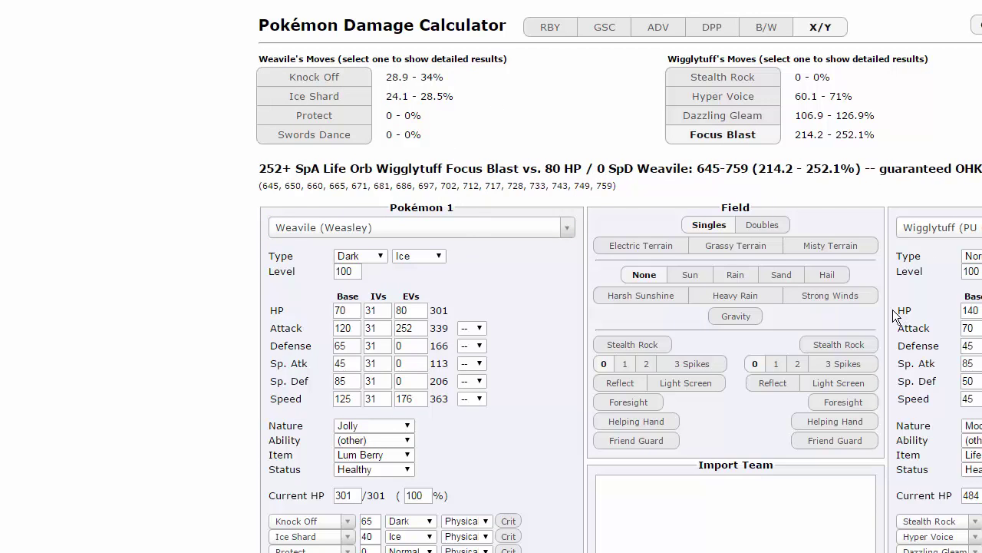
pyautogui.click(473, 328)
pyautogui.click(477, 396)
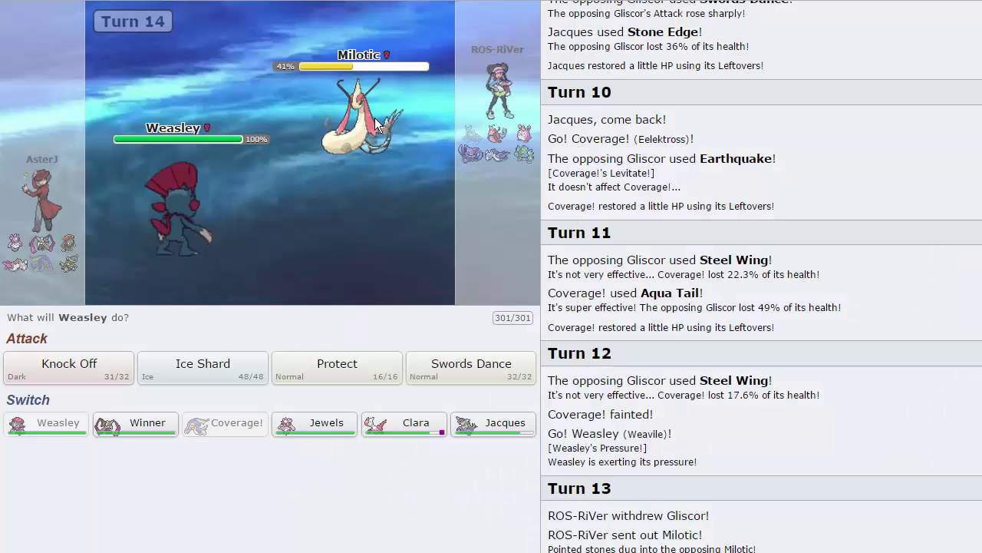
# - Return to the battle, check the opposing Milotic's details, use Weasley's Swords Dance and skip the turn animation
pyautogui.moveTo(349, 128)
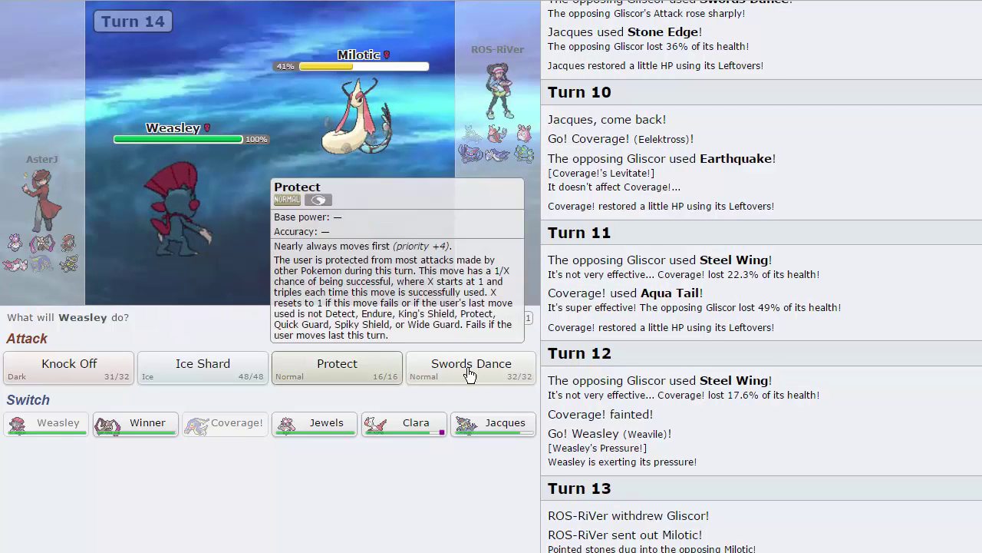
pyautogui.moveTo(474, 375)
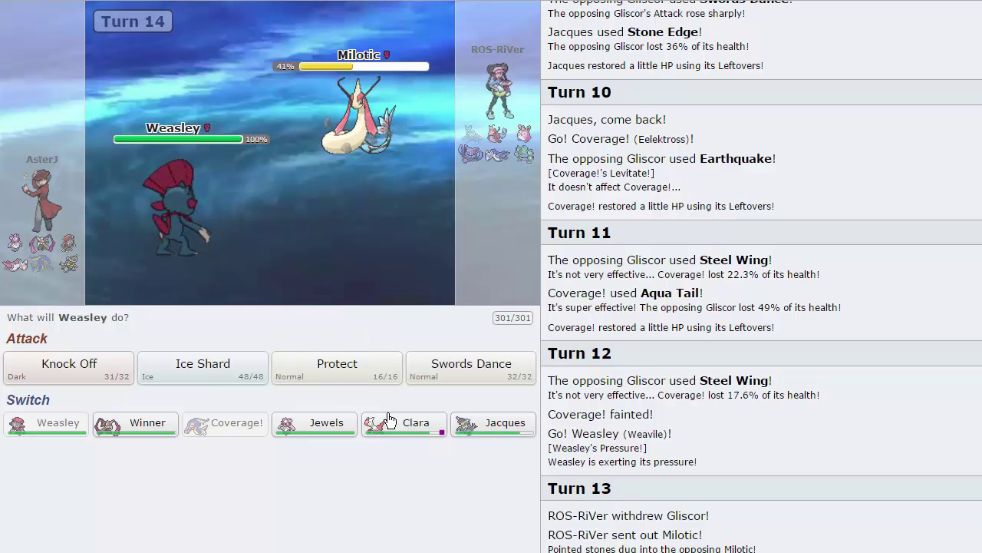
pyautogui.moveTo(391, 418)
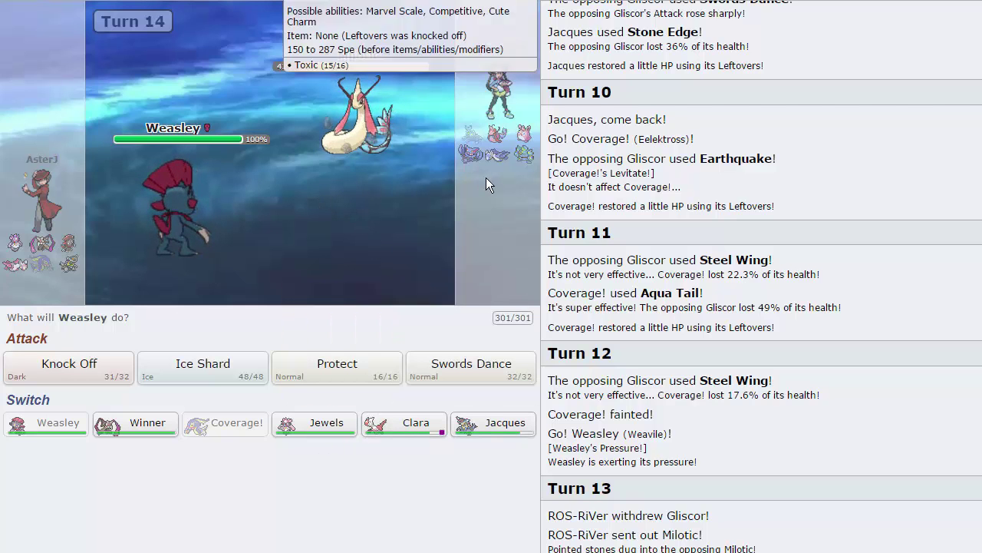
pyautogui.click(485, 376)
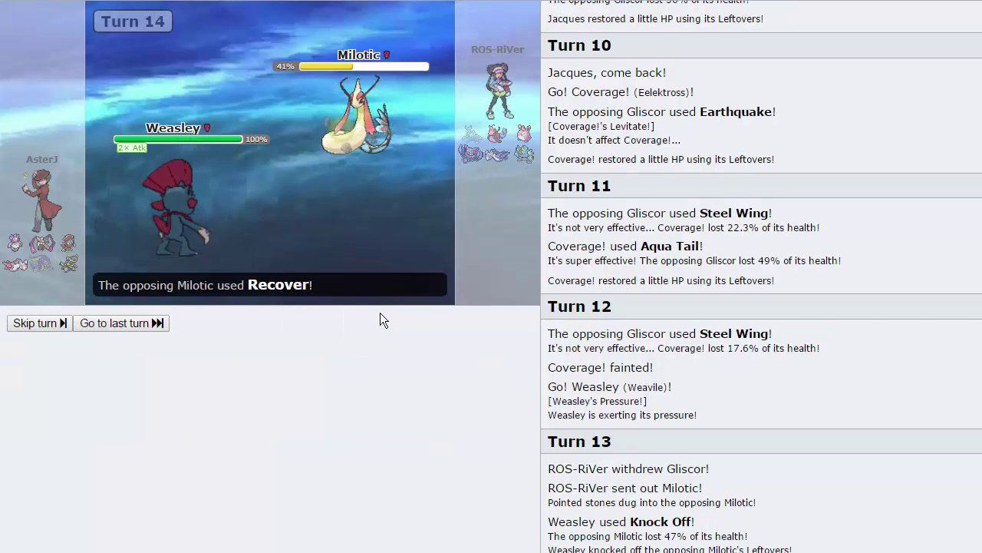
pyautogui.click(63, 324)
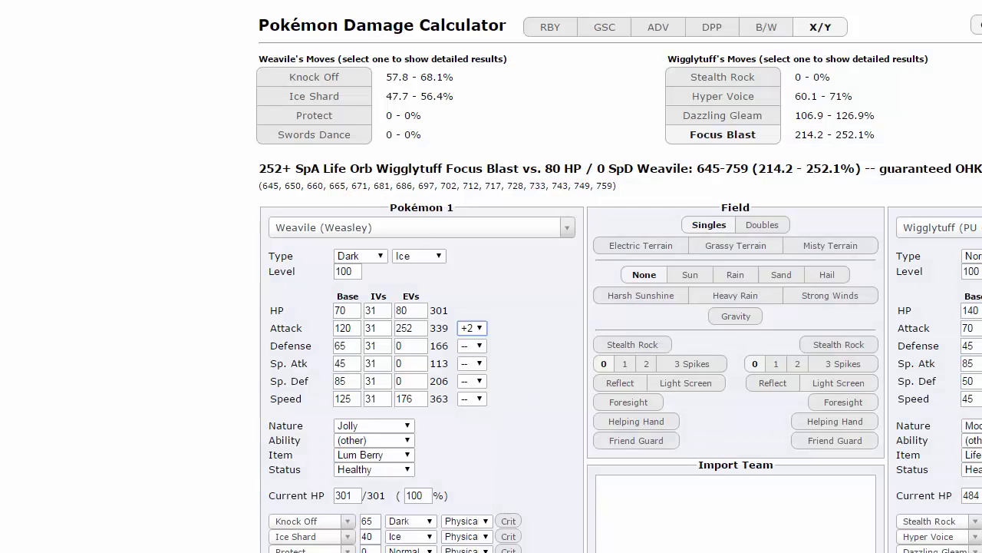
# - Switch to the damage calculator, load Milotic's UU Defensive set as the opposing Pokémon and show the detailed result for Scald
pyautogui.click(940, 227)
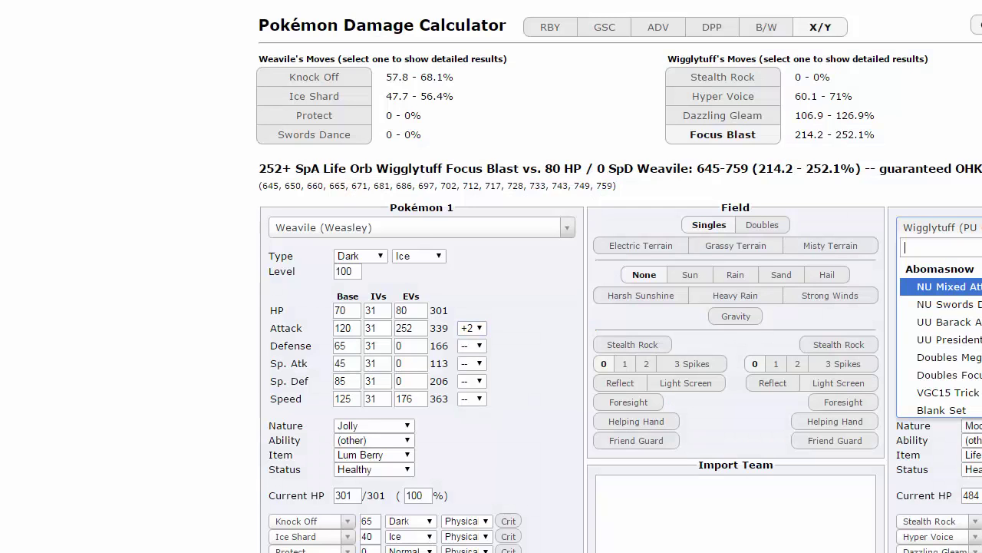
pyautogui.write('mill')
pyautogui.press('BackSpace')
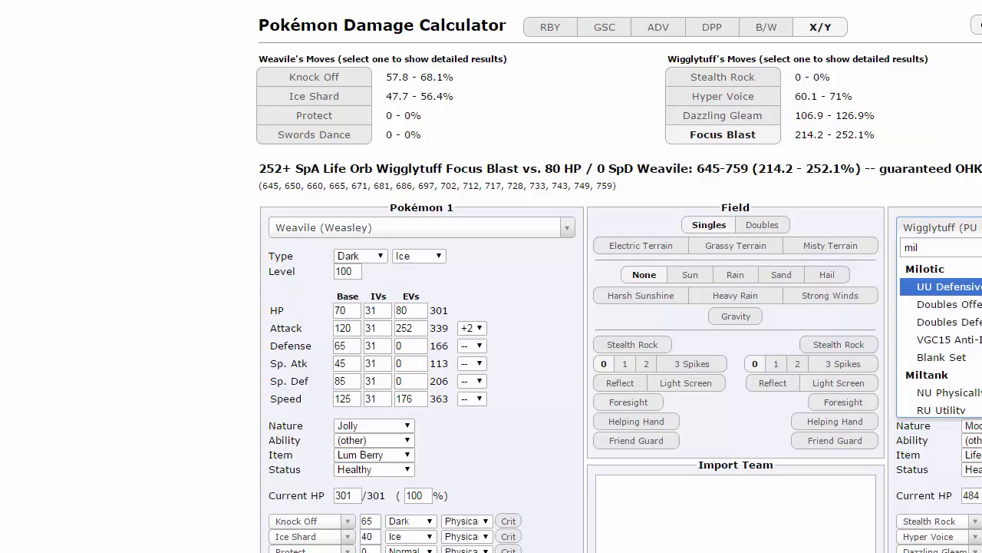
pyautogui.write('otic')
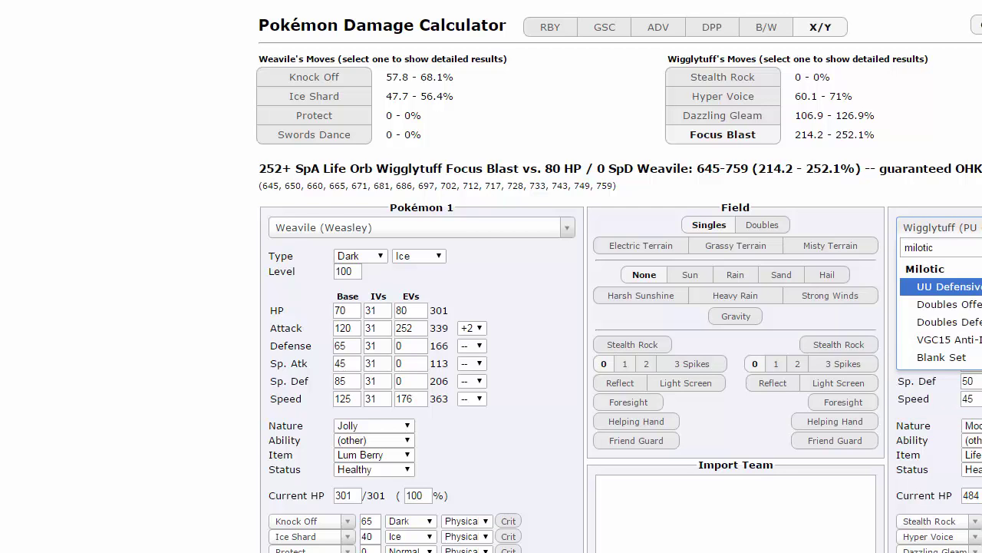
pyautogui.press('Return')
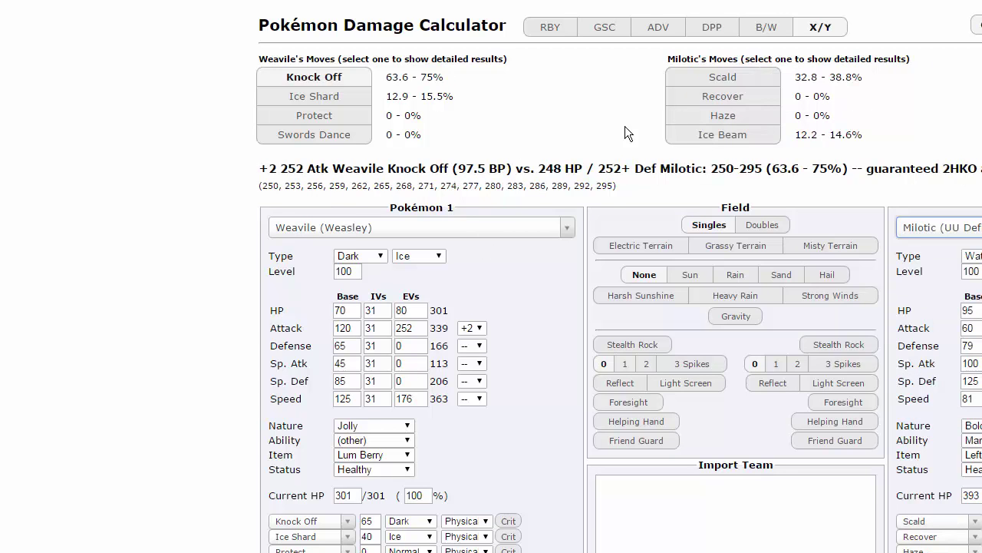
pyautogui.click(741, 77)
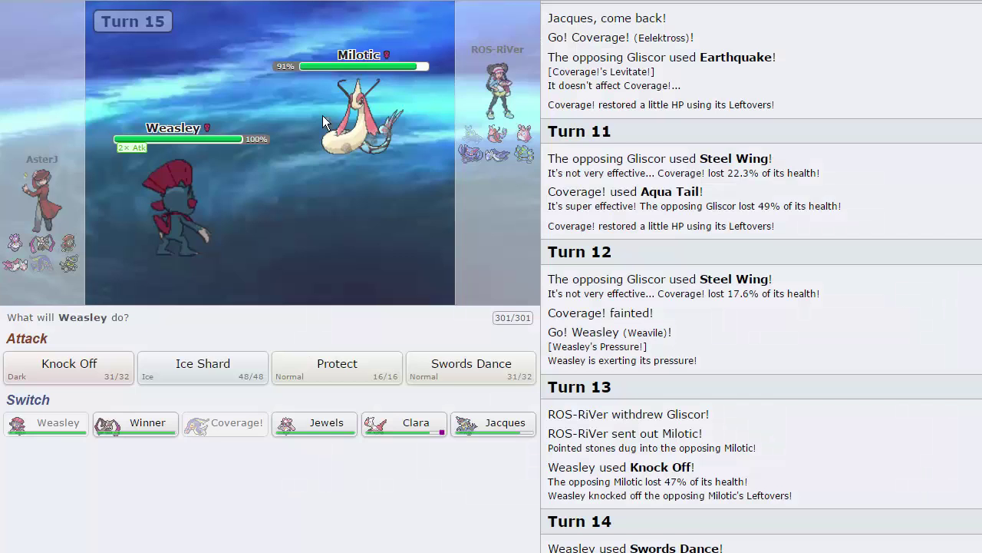
# - Check Milotic's held item in the battle, remove its item in the calculator and show Knock Off's detailed result
pyautogui.moveTo(345, 123)
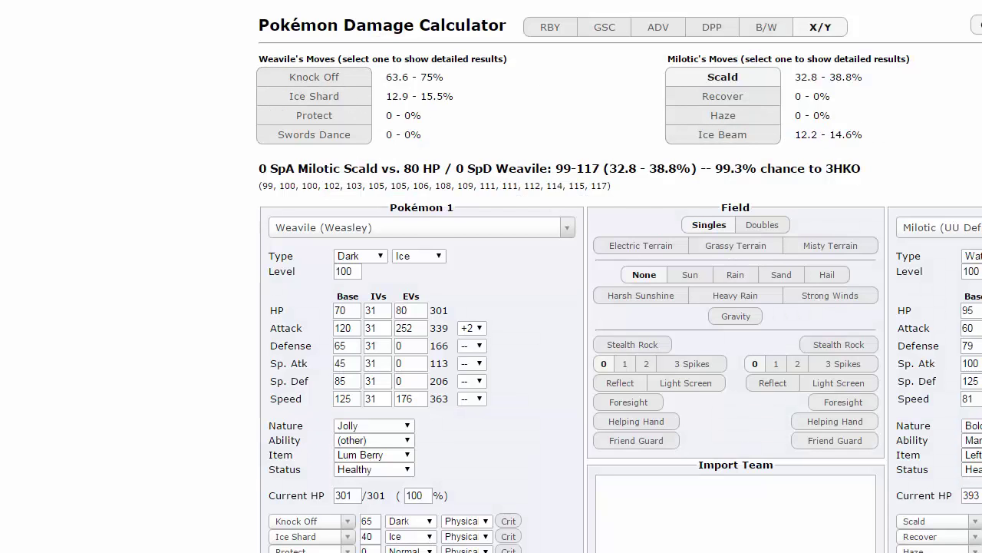
pyautogui.click(972, 455)
pyautogui.scroll(3, 972, 307)
pyautogui.press('Escape')
pyautogui.click(326, 78)
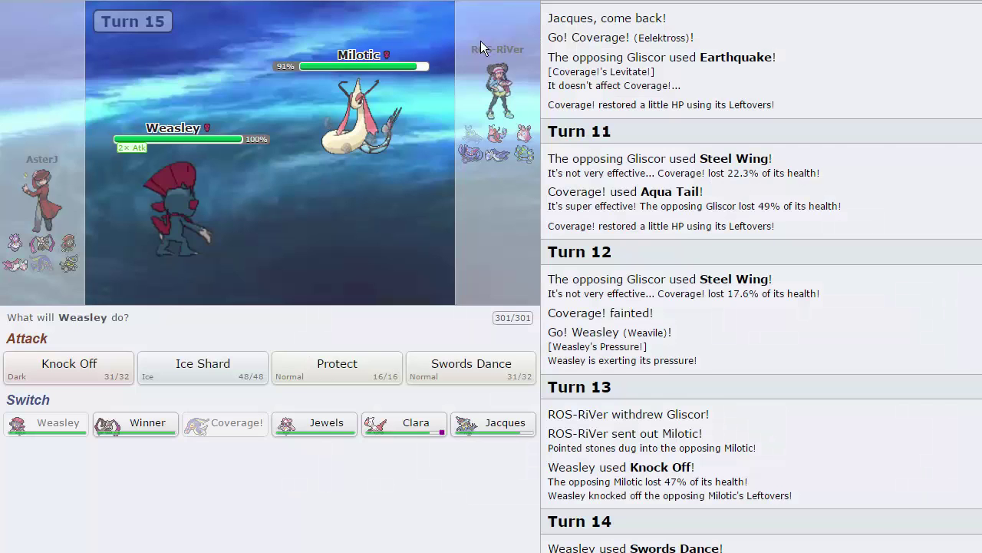
# - Return to the battle, inspect the opposing Milotic's details and attack it with Weasley's Knock Off on turn 15
pyautogui.moveTo(346, 140)
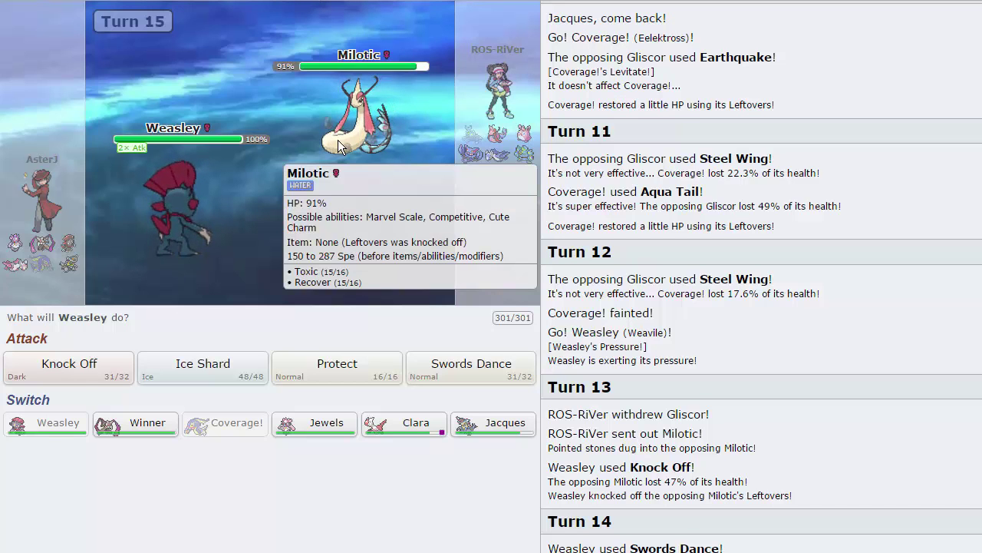
pyautogui.moveTo(67, 381)
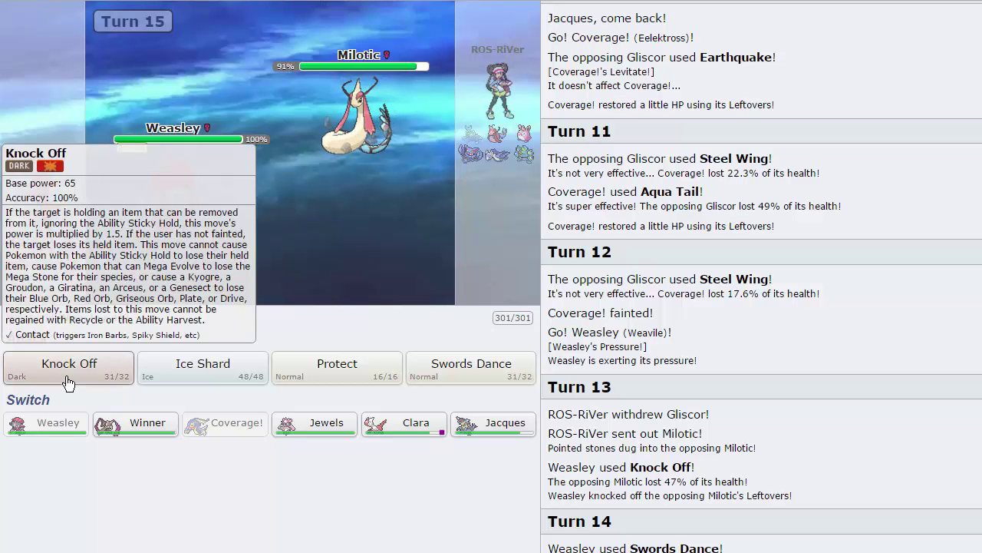
pyautogui.click(67, 368)
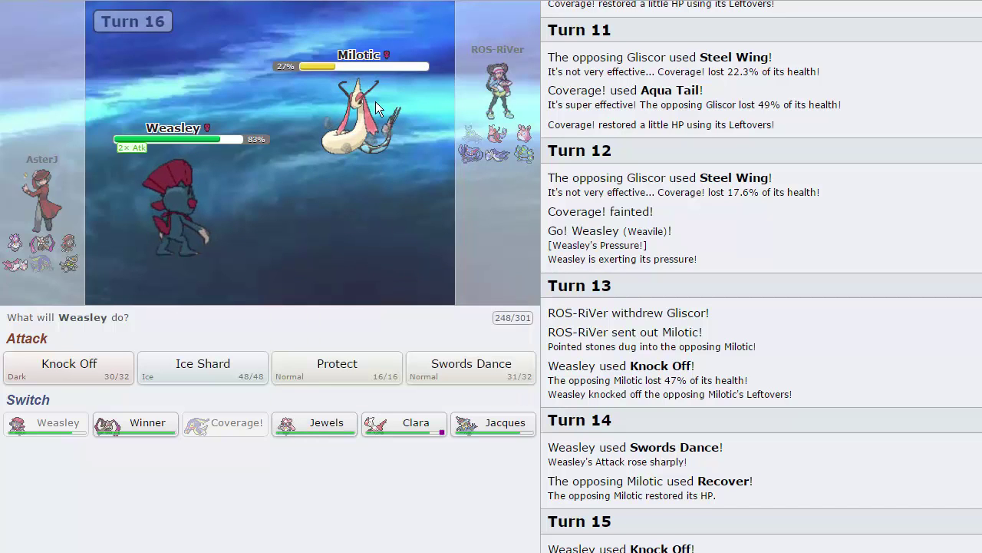
# - Use Weasley's Knock Off again on turn 16 and skip the turn animation
pyautogui.moveTo(69, 378)
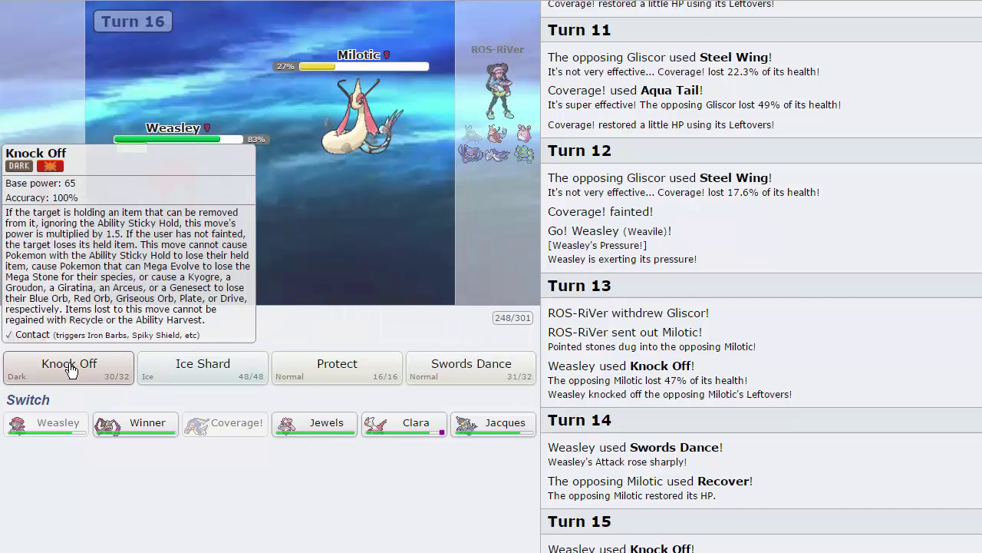
pyautogui.click(69, 368)
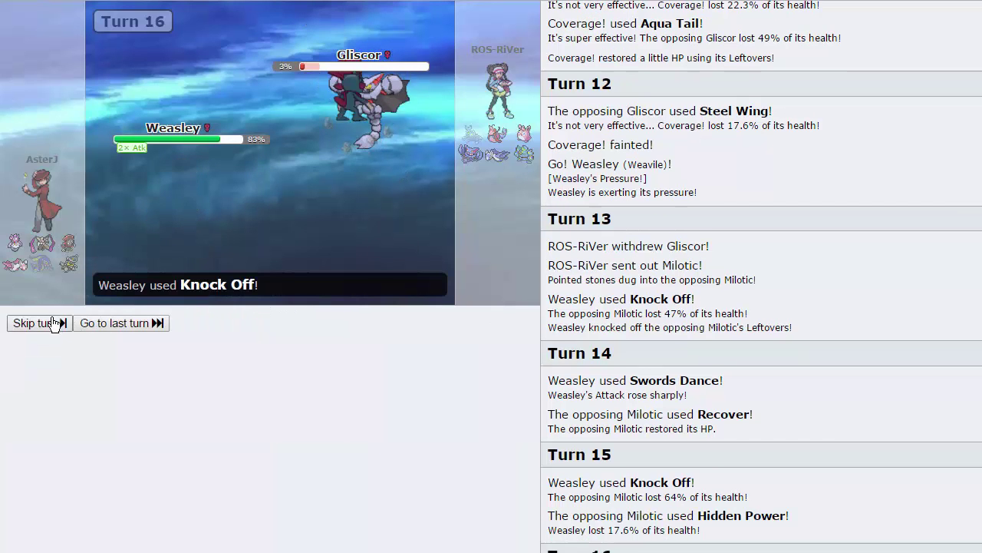
pyautogui.click(54, 322)
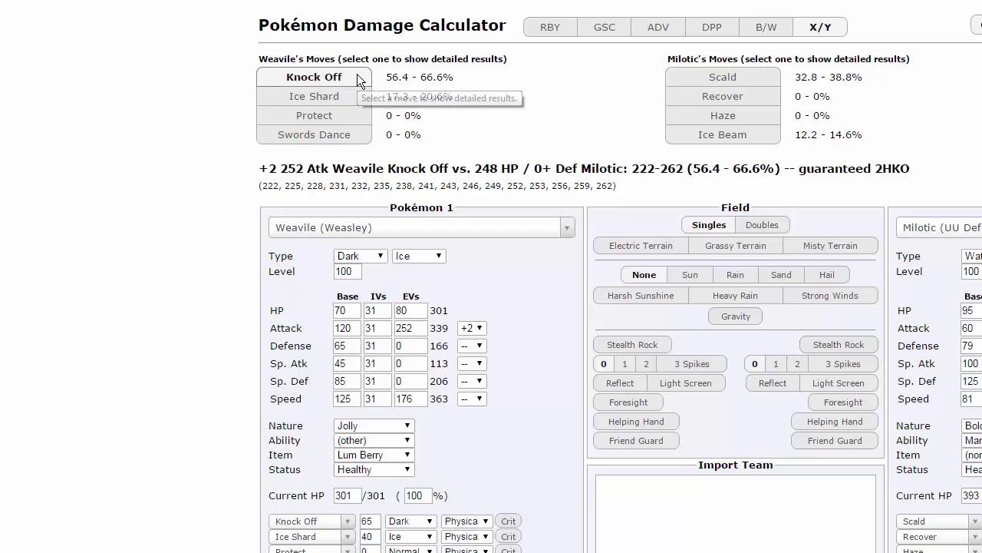
# - Reset Weavile's Attack boost to neutral in the damage calculator and set Milotic's item to Adamant Orb for the Knock Off calculation
pyautogui.click(471, 331)
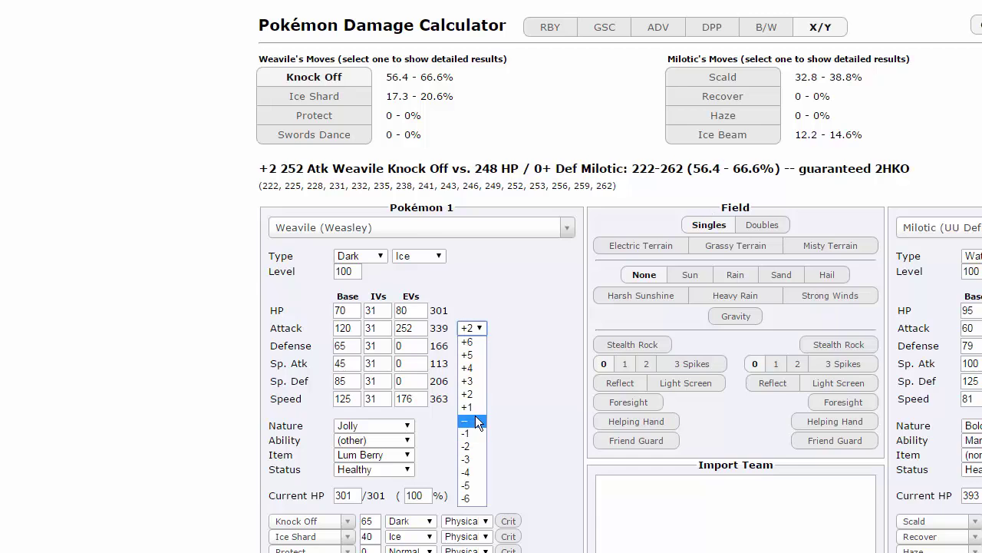
pyautogui.click(475, 416)
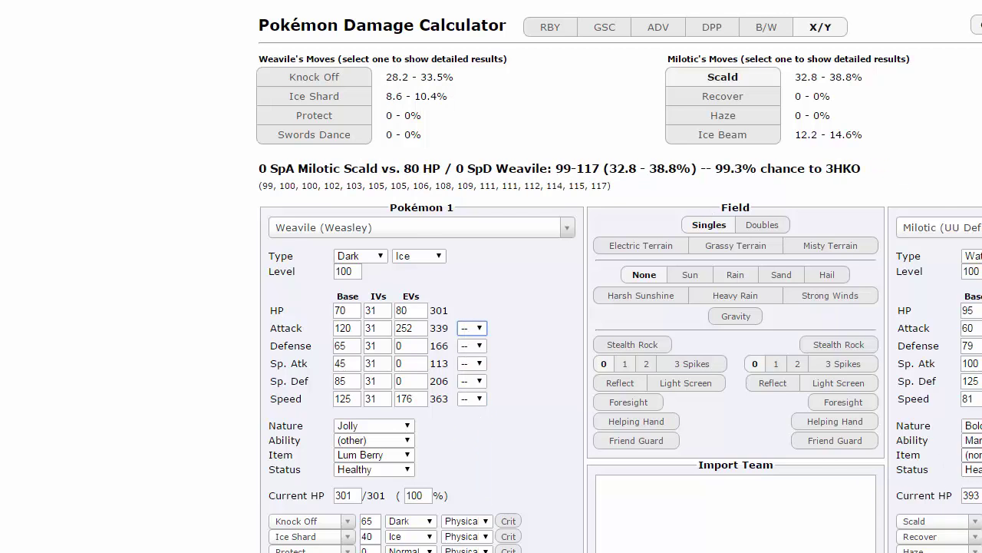
pyautogui.click(971, 454)
pyautogui.press('Escape')
pyautogui.click(971, 454)
pyautogui.click(971, 205)
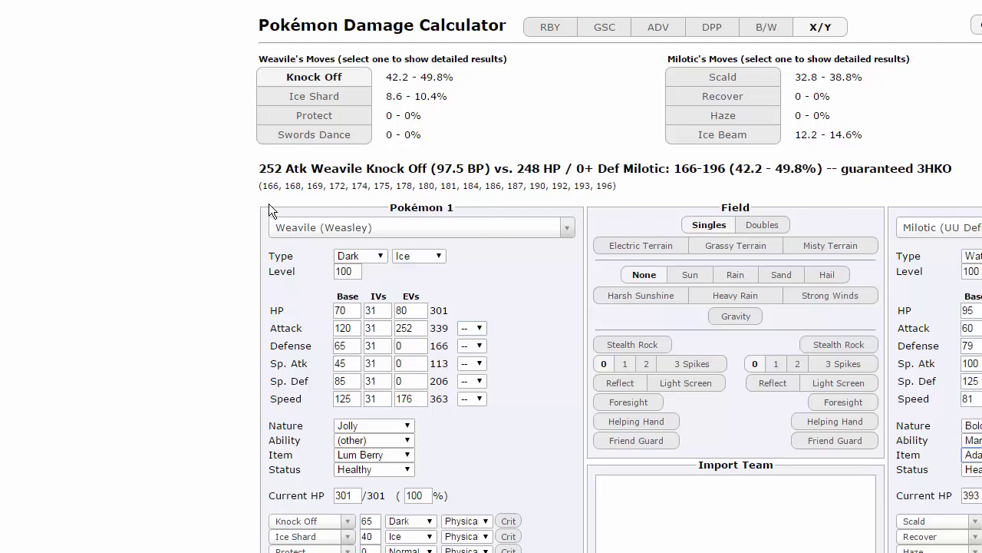
# - Switch back to the battle and review Weasley's Knock Off and Swords Dance turns in the log
pyautogui.hotkey('ctrl', 'Tab')
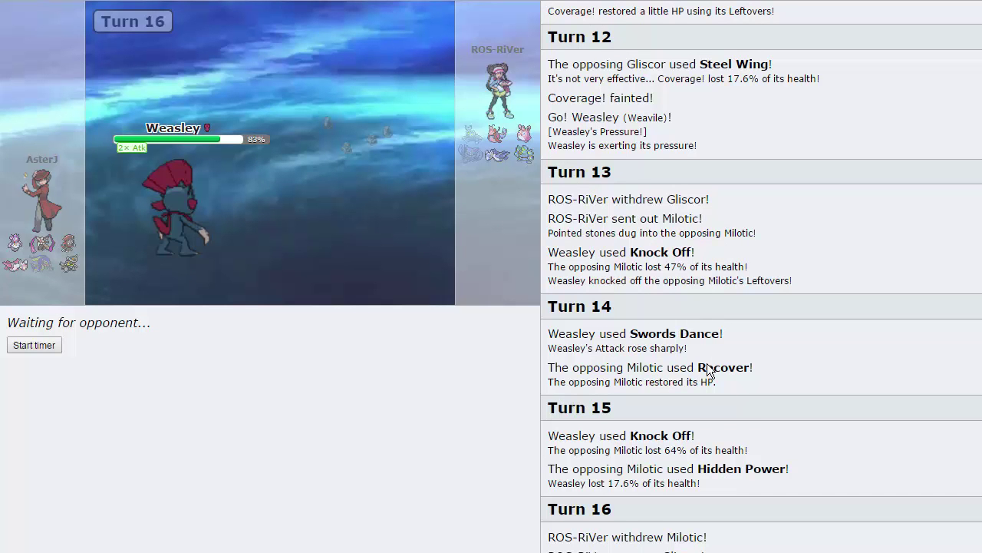
pyautogui.scroll(2, 686, 377)
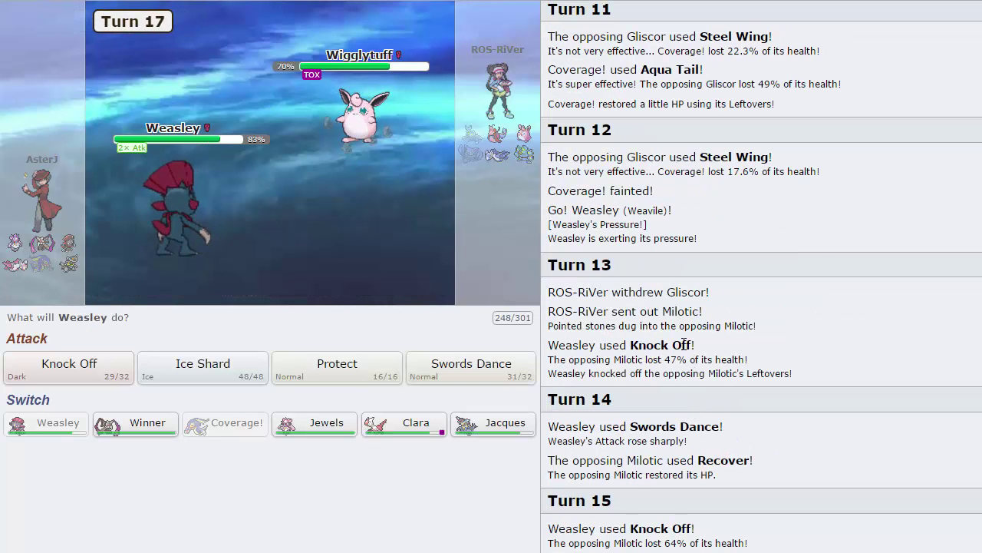
pyautogui.scroll(-3, 683, 345)
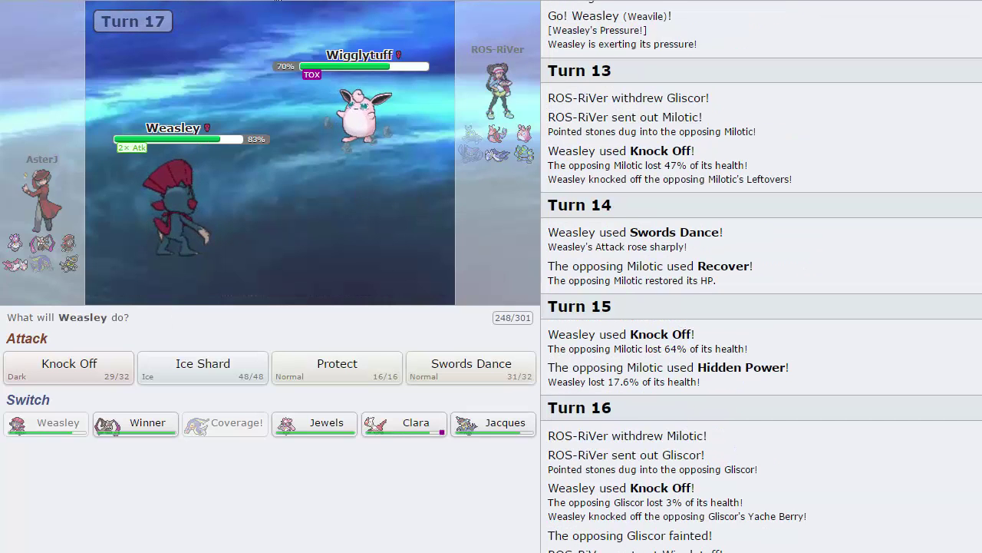
# - Switch to the damage calculator, load Doublade's UU Swords Dance set as Pokémon 1 and show the detailed result for Shadow Sneak
pyautogui.hotkey('ctrl', 'Tab')
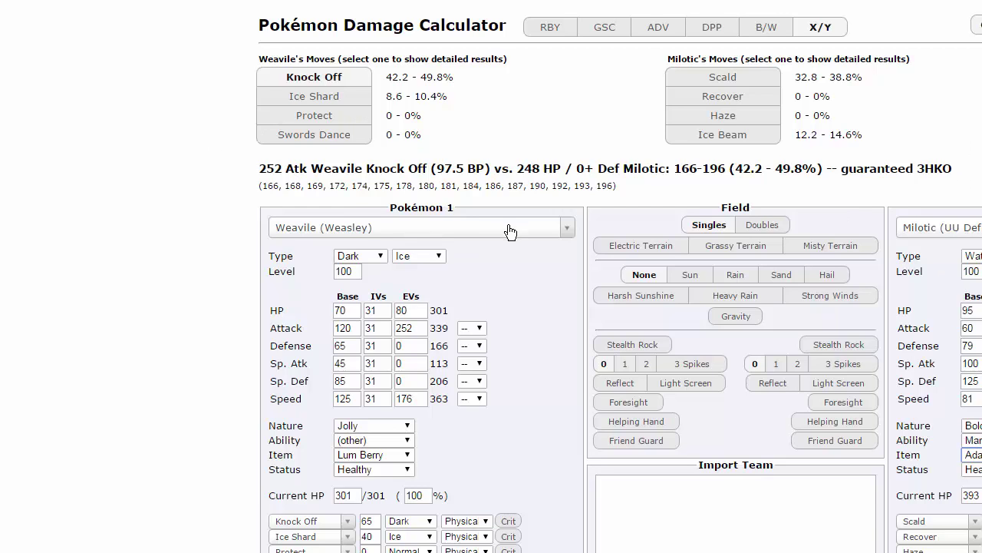
pyautogui.press('Down')
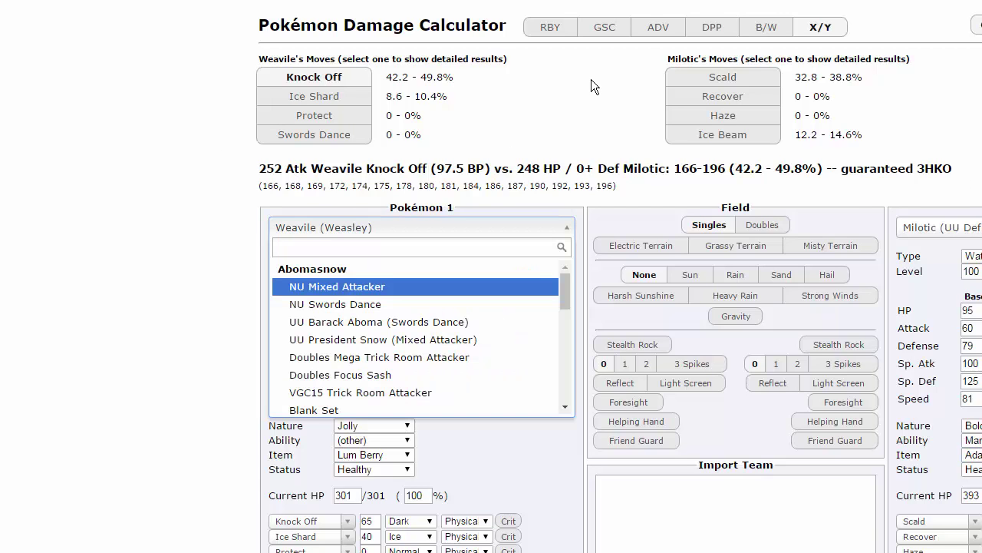
pyautogui.write('doublade')
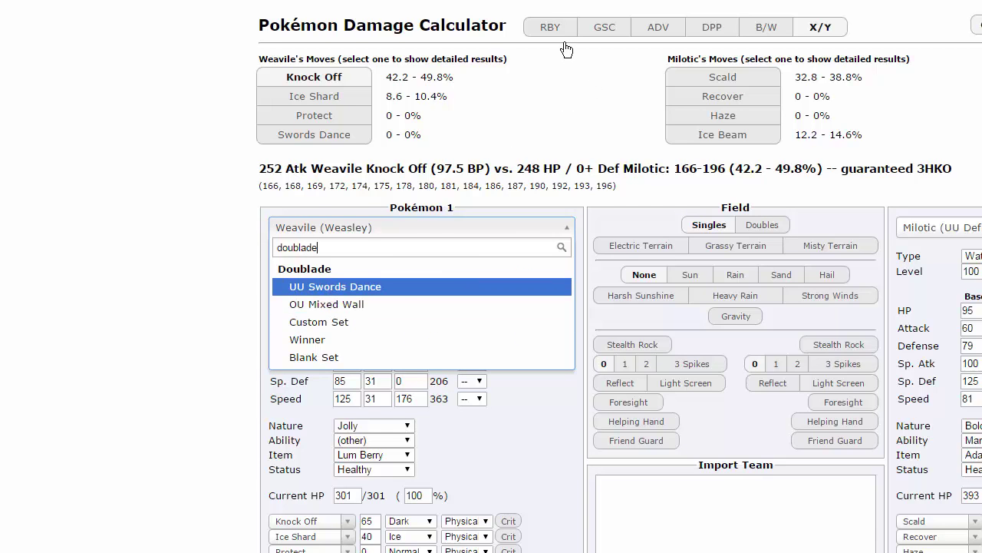
pyautogui.press('Return')
pyautogui.click(317, 96)
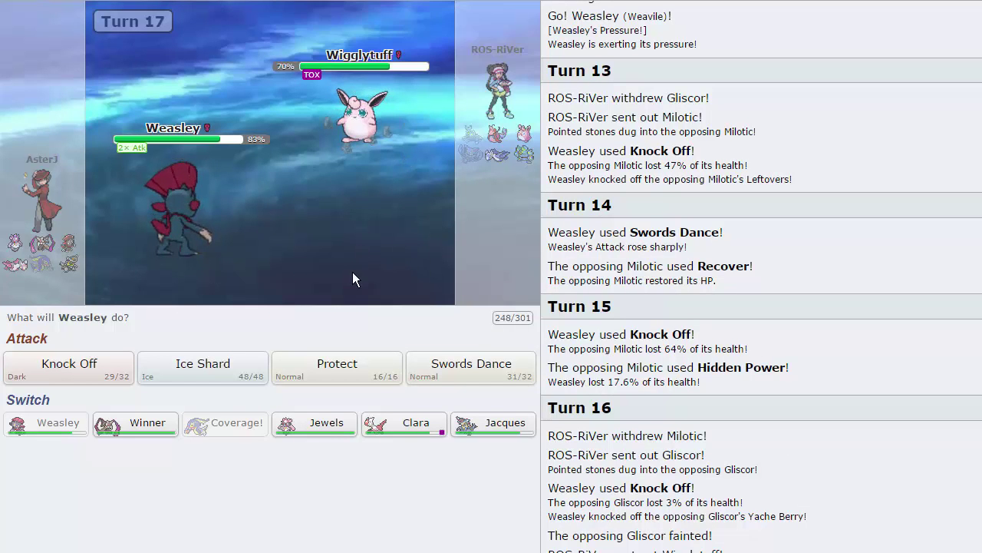
# - Inspect the opposing Wigglytuff's details in the battle and review the log back to turn 8
pyautogui.moveTo(347, 145)
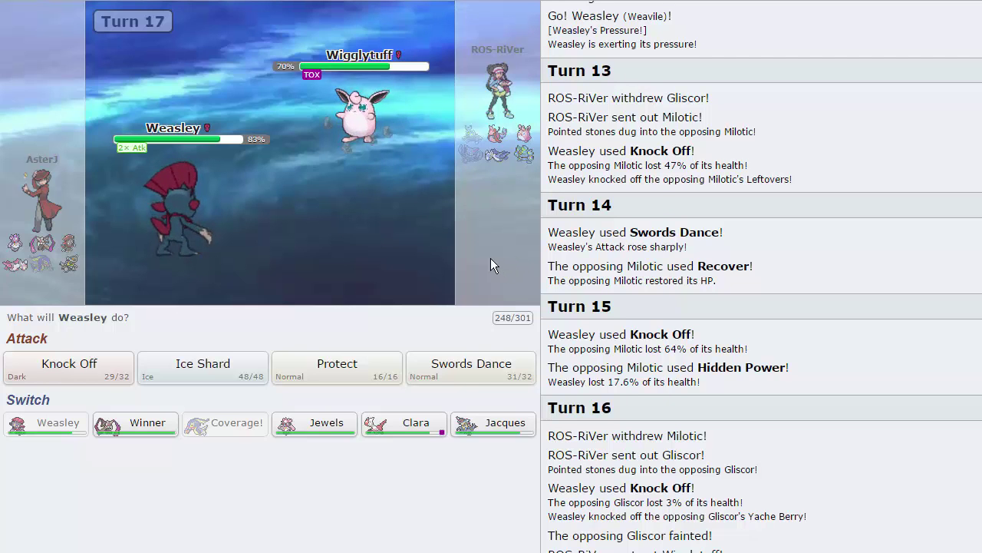
pyautogui.moveTo(366, 119)
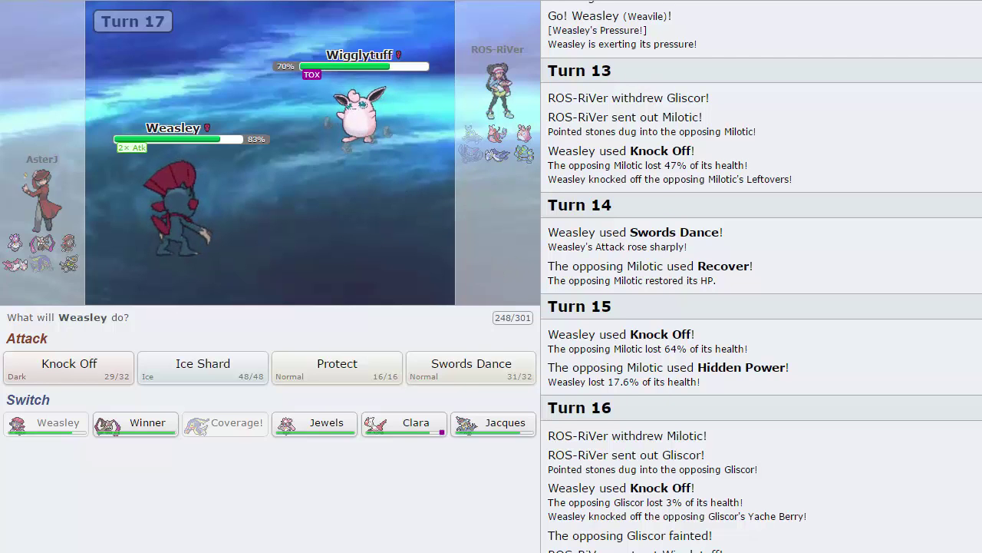
pyautogui.hotkey('ctrl', 'Tab')
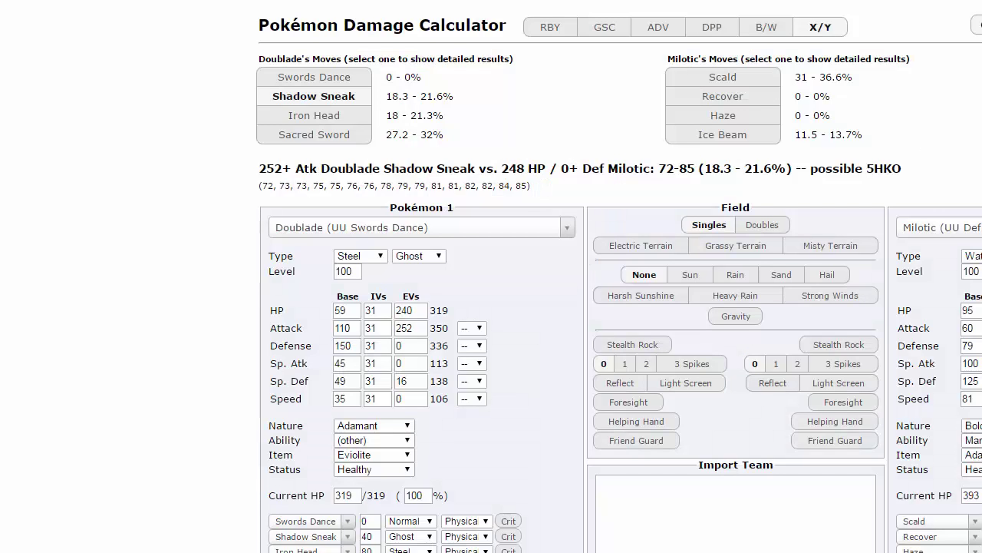
pyautogui.click(534, 229)
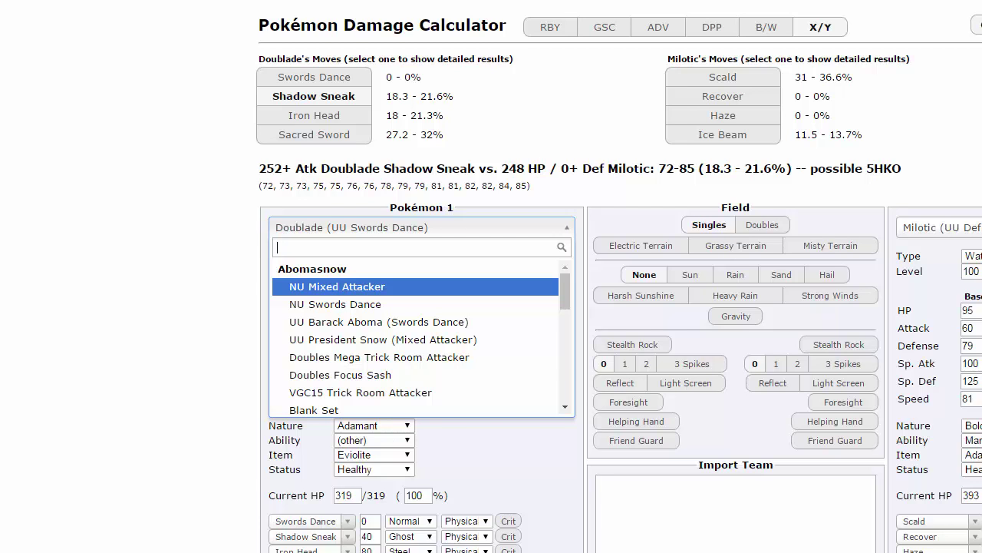
pyautogui.hotkey('ctrl', 'Tab')
pyautogui.scroll(8, 791, 307)
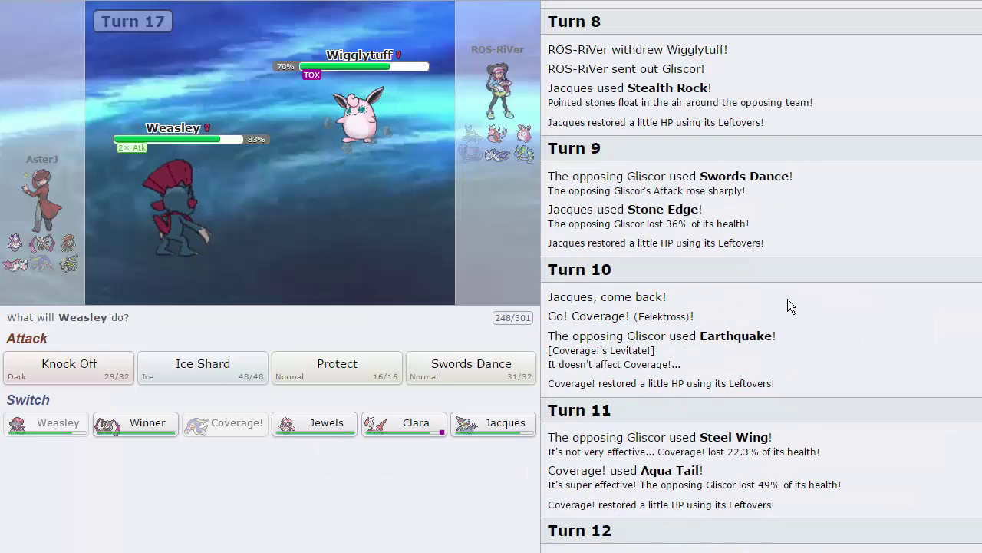
# - Review the battle log back to turn 5 for Wigglytuff's earlier moves
pyautogui.scroll(5, 787, 306)
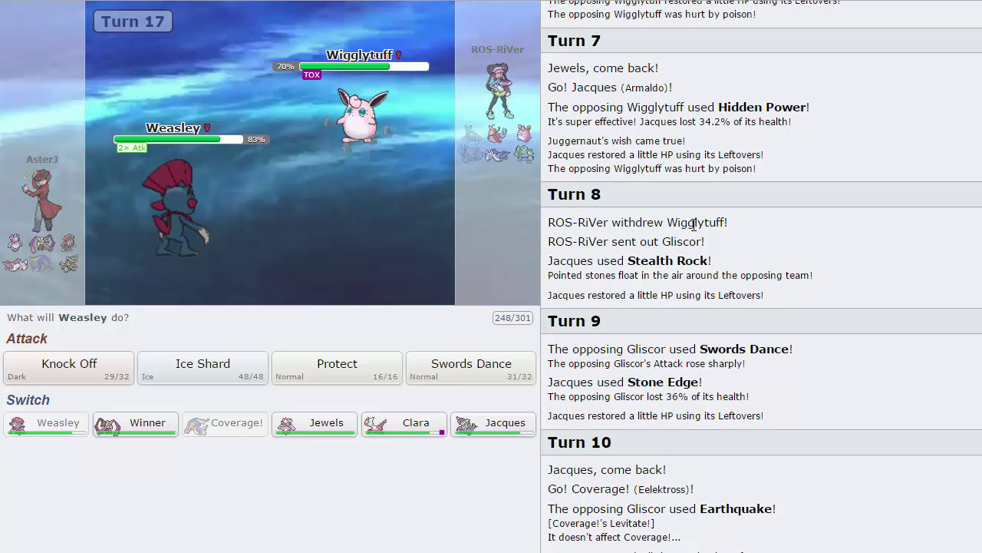
pyautogui.scroll(4, 755, 188)
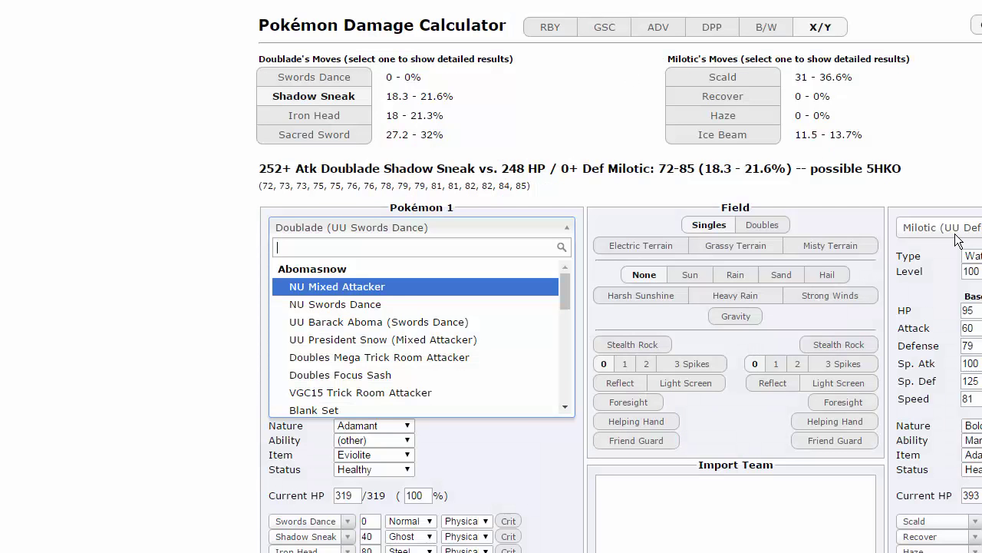
# - Switch to the damage calculator and load Wigglytuff's PU Offensive set as Pokémon 2
pyautogui.press('Escape')
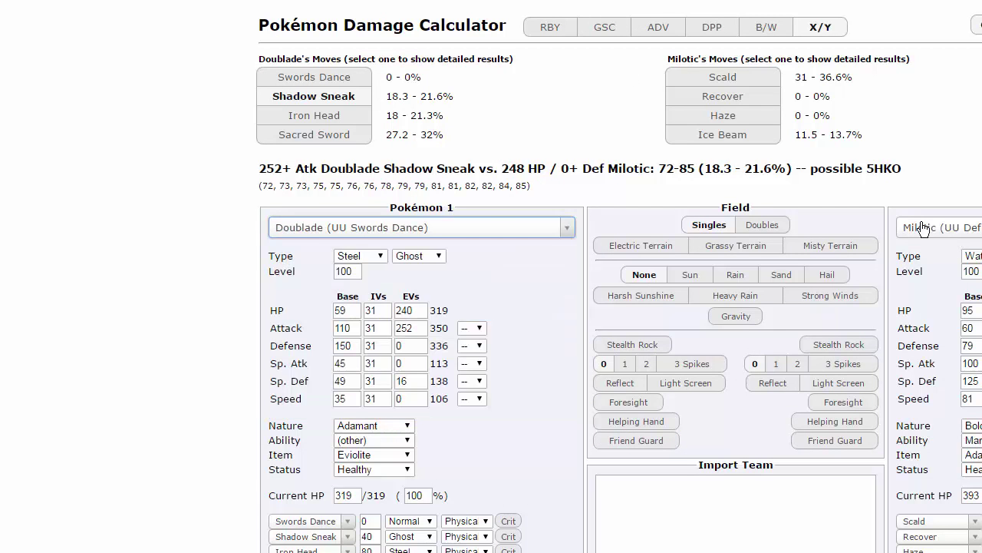
pyautogui.click(923, 230)
pyautogui.write('wiggly')
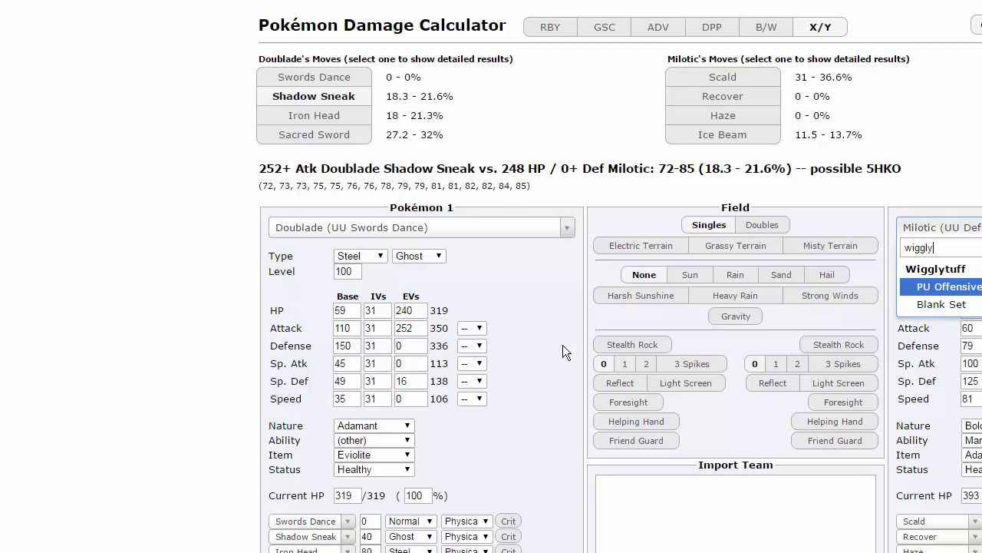
pyautogui.press('Return')
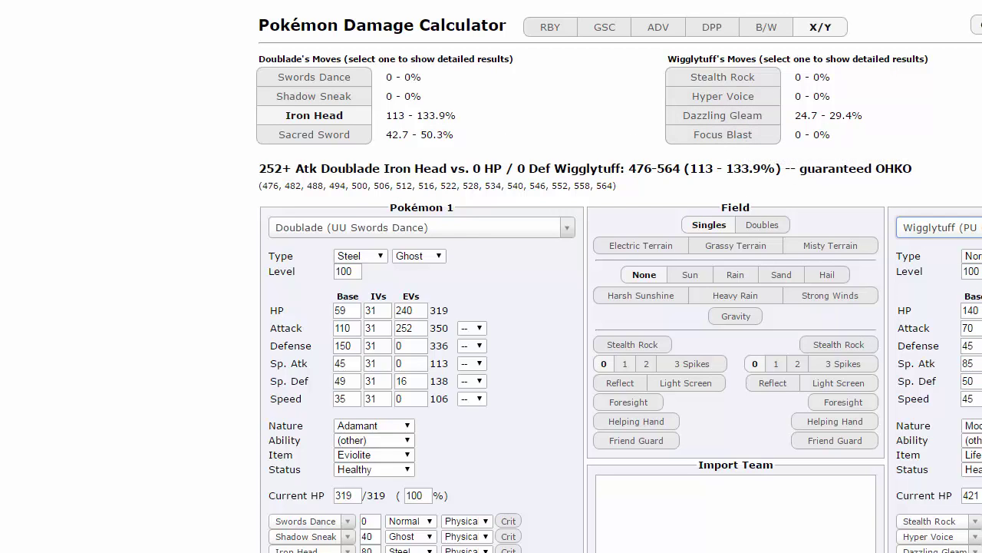
# - Give Wigglytuff 252 HP EVs, 252 Defense EVs and a Bold nature
pyautogui.click(938, 227)
pyautogui.click(938, 227)
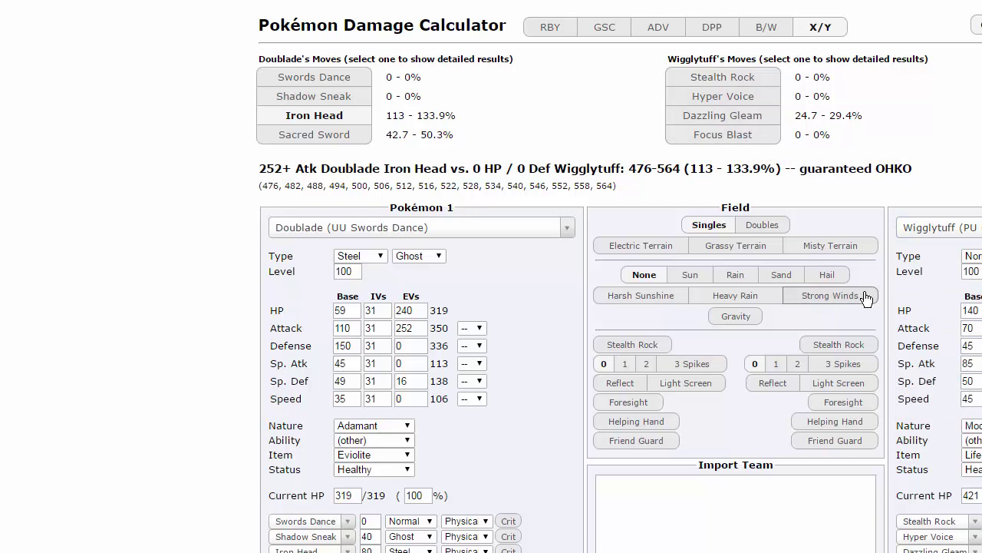
pyautogui.write('252')
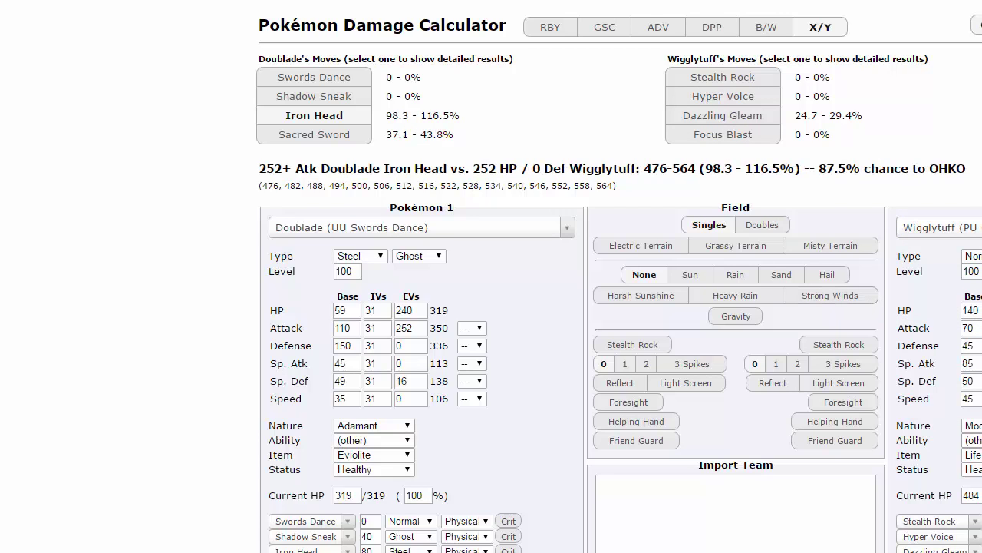
pyautogui.write('252')
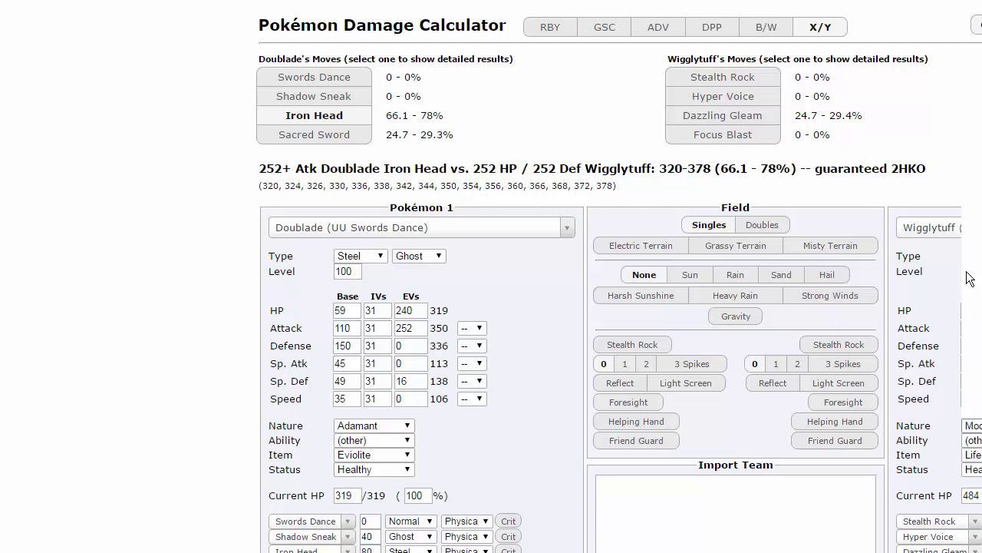
pyautogui.click(972, 425)
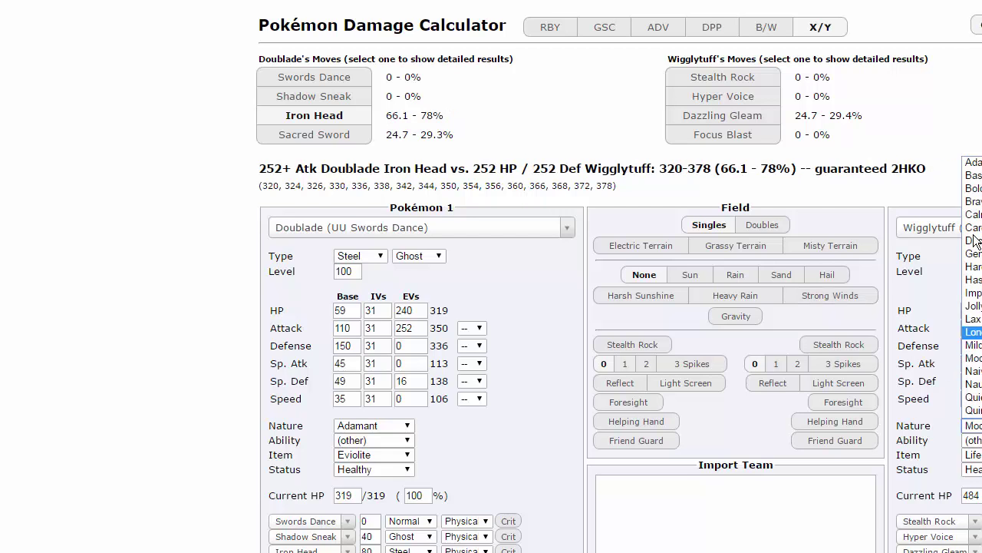
pyautogui.click(972, 192)
# - Load Weavile's Weasley set as Pokémon 1 with a +2 Attack boost and show the detailed Knock Off and Ice Shard results
pyautogui.click(376, 231)
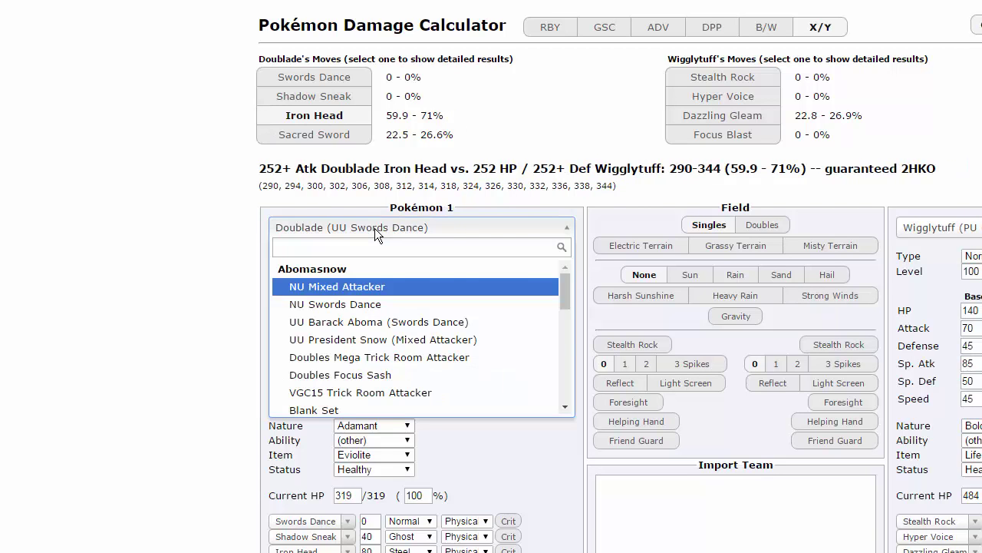
pyautogui.write('weavile')
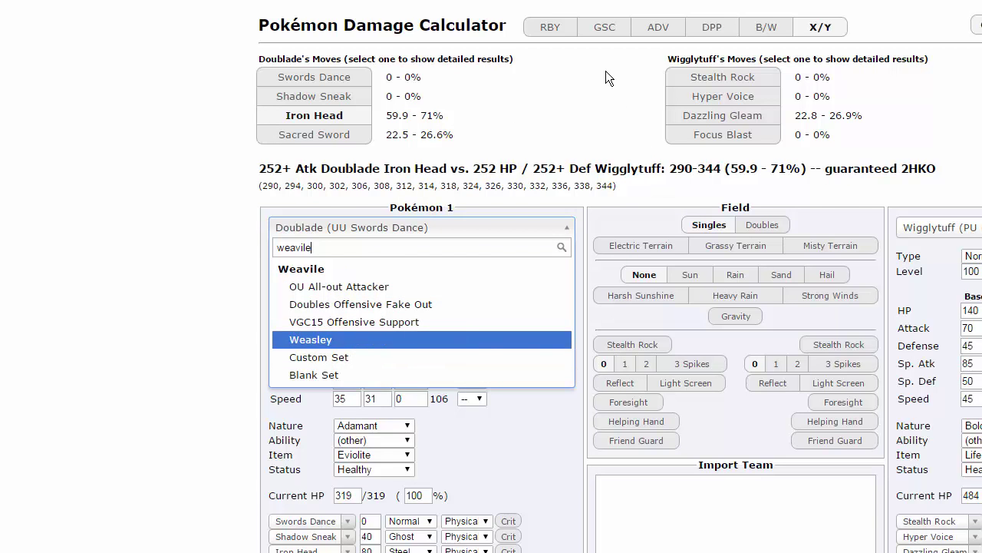
pyautogui.press('Return')
pyautogui.click(299, 77)
pyautogui.click(471, 328)
pyautogui.click(467, 394)
pyautogui.click(275, 74)
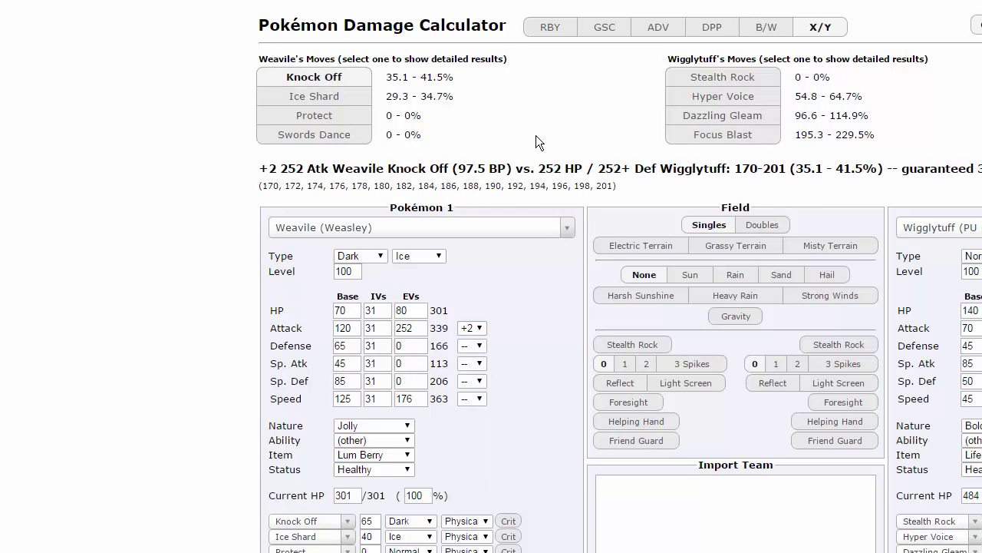
pyautogui.click(340, 102)
# - Switch back to the battle and review the log from turn 5 onward
pyautogui.hotkey('alt', 'Tab')
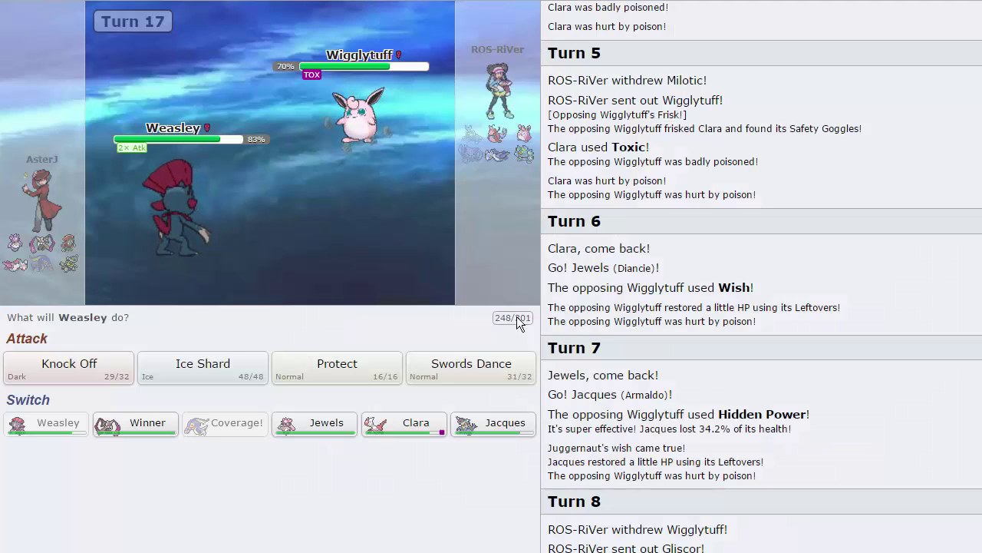
pyautogui.scroll(-6, 813, 300)
pyautogui.scroll(-8, 802, 311)
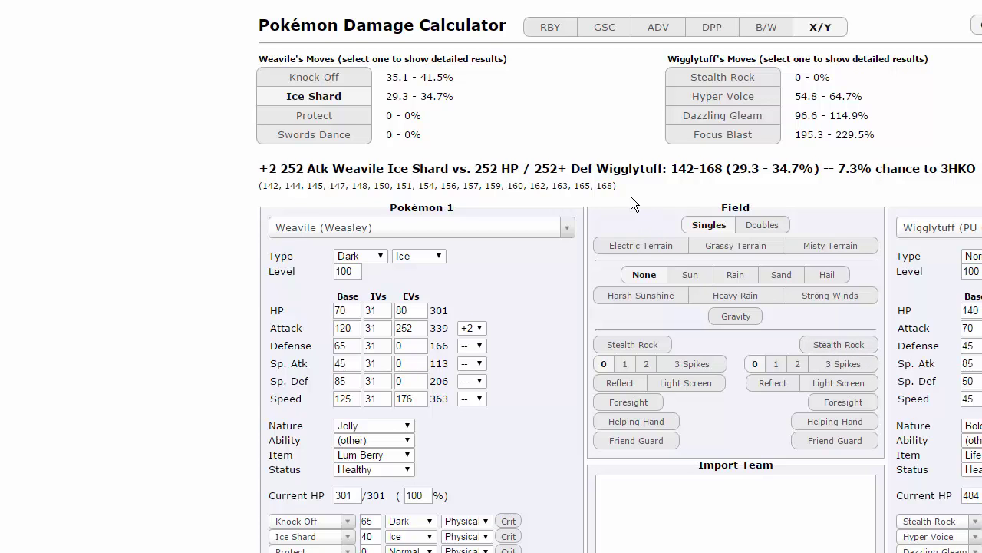
# - In the damage calculator, show Wigglytuff's Focus Blast with 0 Sp. Atk EVs and load Armaldo's Jacques set as Pokémon 1
pyautogui.click(723, 134)
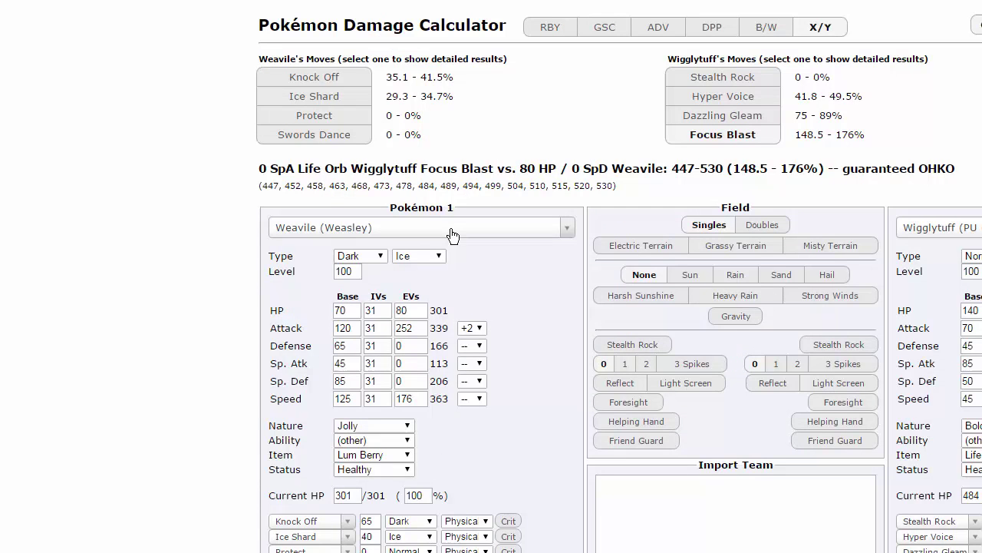
pyautogui.click(453, 231)
pyautogui.write('armaldo')
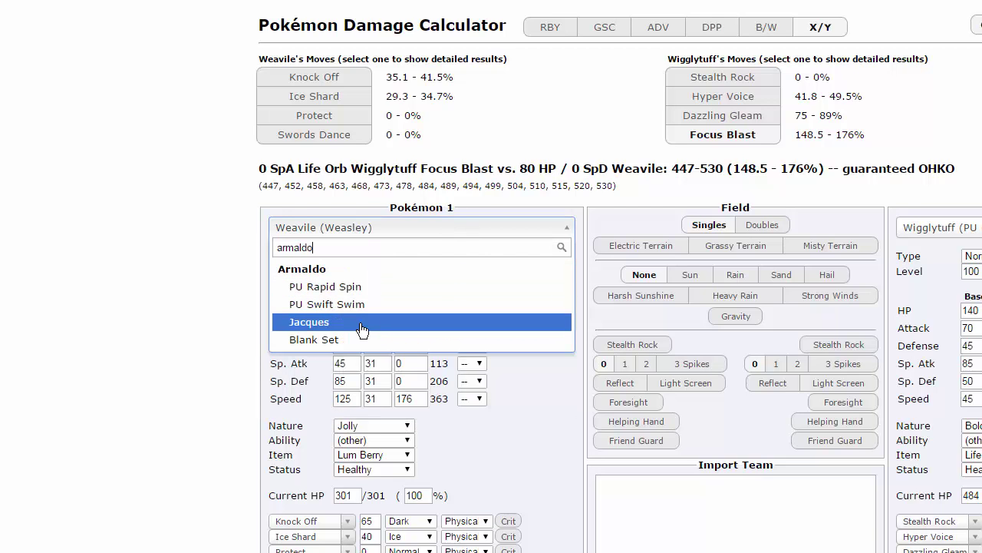
pyautogui.press('Return')
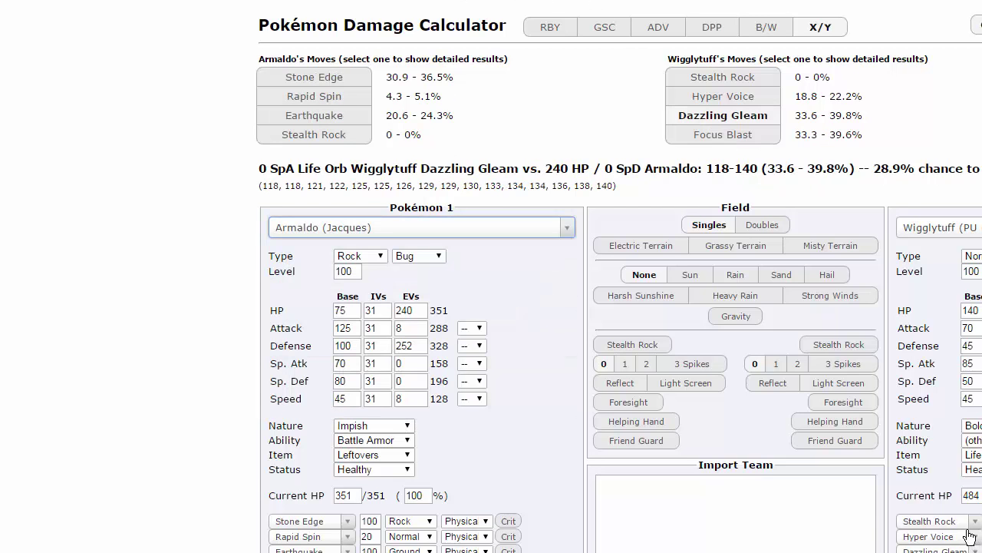
# - Replace Wigglytuff's Stealth Rock with Hidden Power Steel to calculate its damage against Armaldo
pyautogui.click(964, 524)
pyautogui.write('hi')
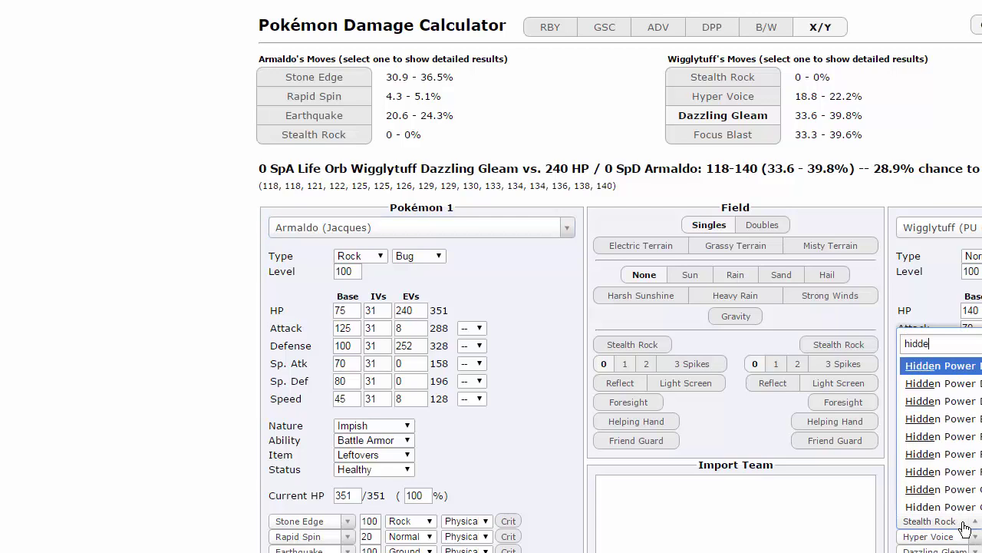
pyautogui.write('dde')
pyautogui.press('Down')
pyautogui.press('Down')
pyautogui.press('Down')
pyautogui.press('Down')
pyautogui.press('Down')
pyautogui.press('Down')
pyautogui.press('Down')
pyautogui.press('Down')
pyautogui.press('Down')
pyautogui.press('Down')
pyautogui.press('Down')
pyautogui.press('Down')
pyautogui.press('Down')
pyautogui.press('Down')
pyautogui.press('Return')
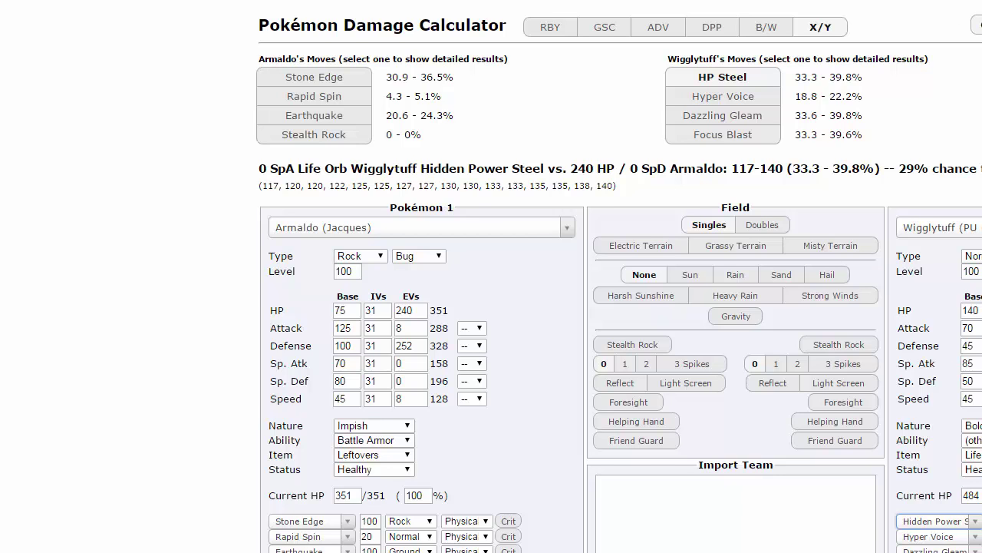
# - Switch to the battle and check the damage of Wigglytuff's turn 7 Hidden Power on Jacques in the log
pyautogui.hotkey('ctrl', 'Tab')
pyautogui.scroll(6, 785, 307)
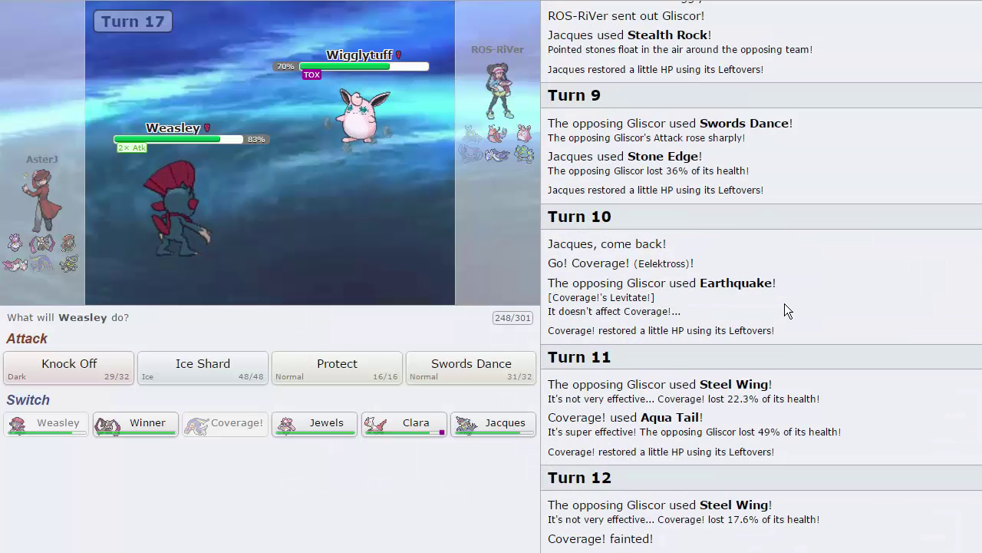
pyautogui.scroll(5, 784, 306)
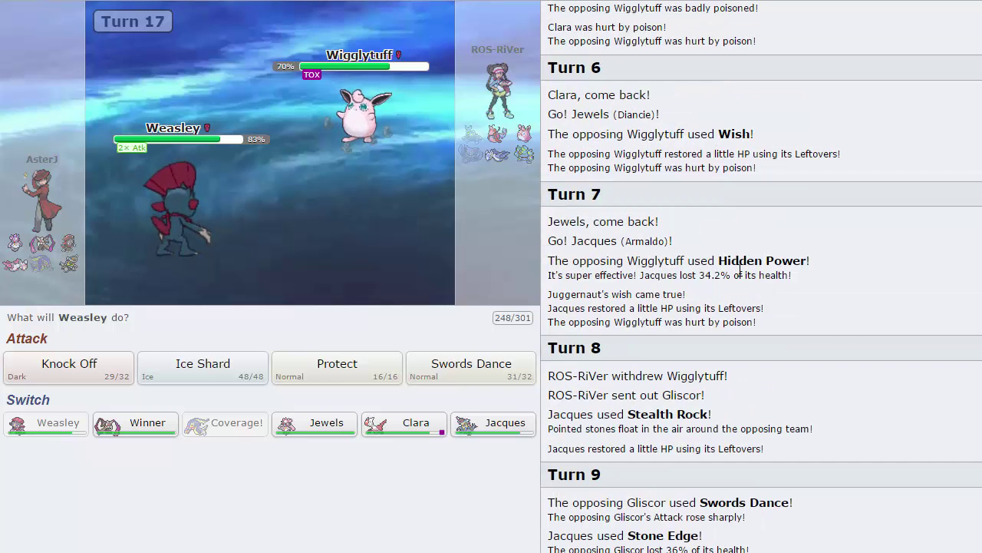
pyautogui.scroll(-10, 814, 327)
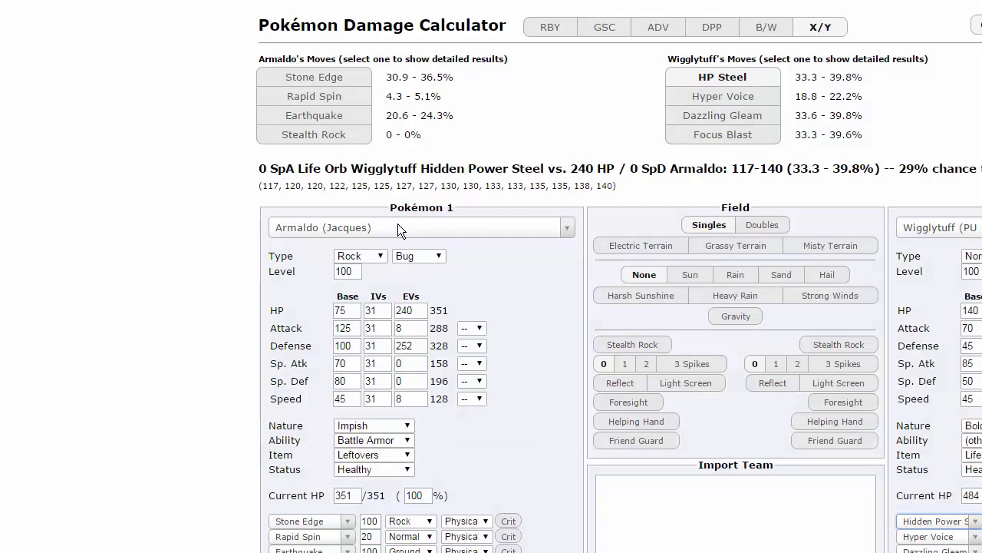
# - Switch to the damage calculator, load Weavile's Weasley set as Pokémon 1 and show Wigglytuff's detailed Dazzling Gleam result
pyautogui.click(399, 225)
pyautogui.write('weavile')
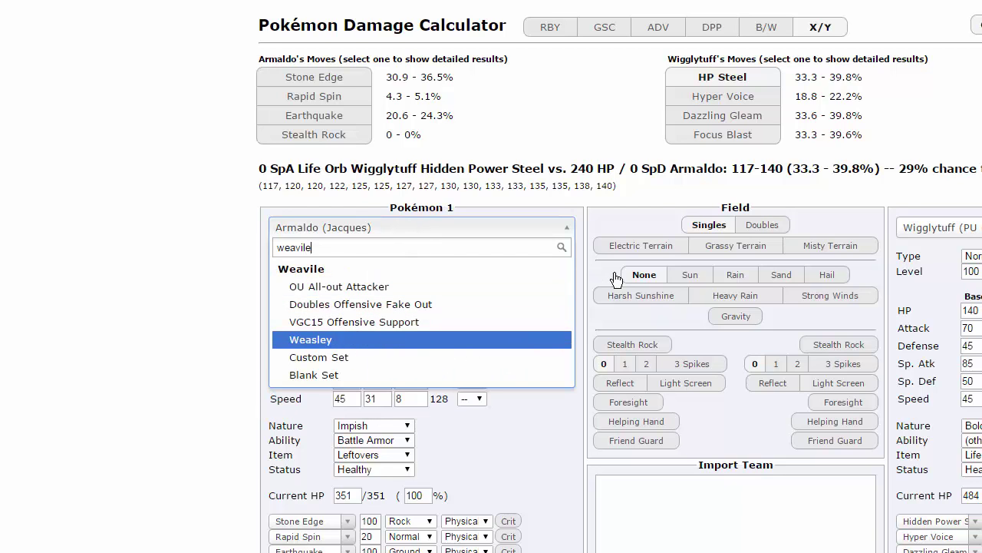
pyautogui.press('Return')
pyautogui.click(717, 116)
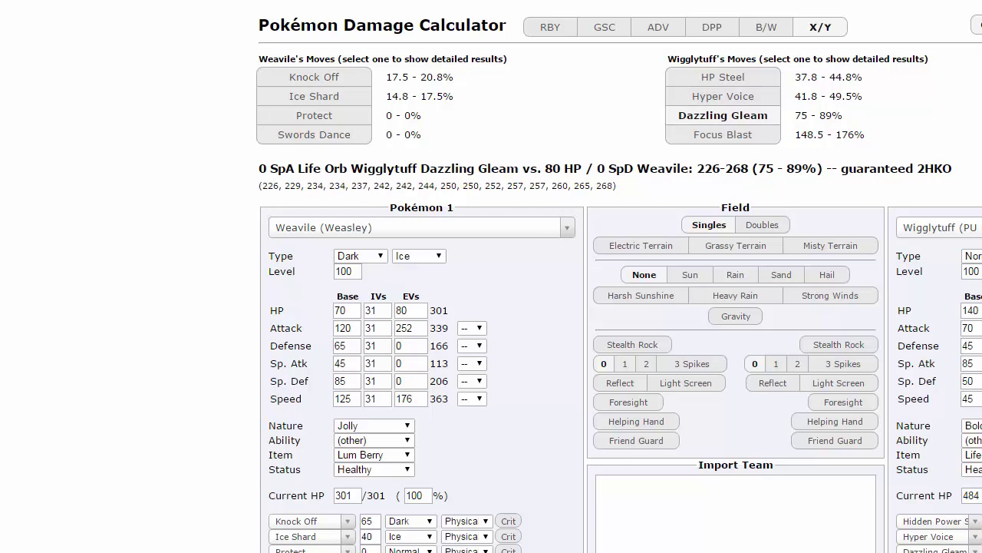
# - Switch back to the battle, inspect Winner's details and attack Wigglytuff with Weasley's Knock Off on turn 17
pyautogui.hotkey('ctrl', 'Tab')
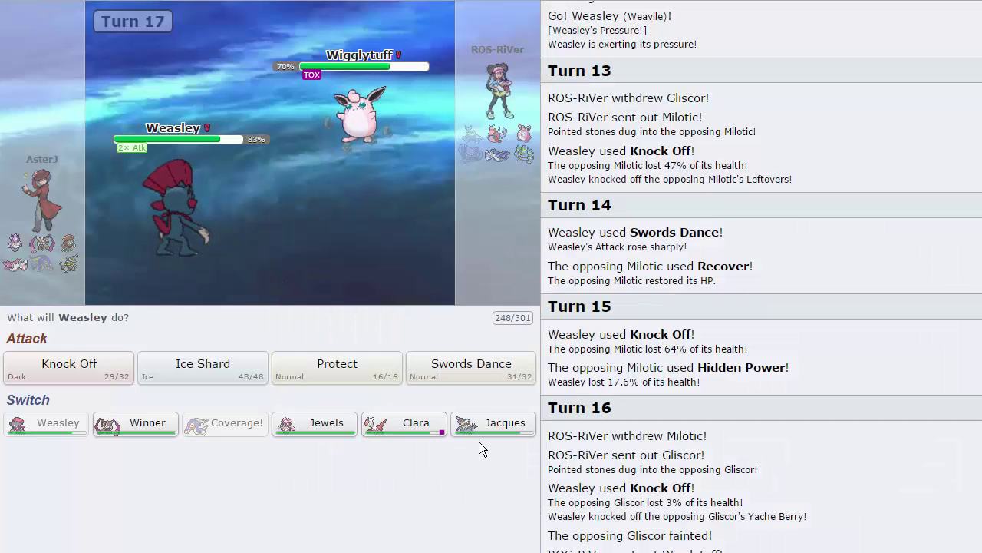
pyautogui.moveTo(367, 115)
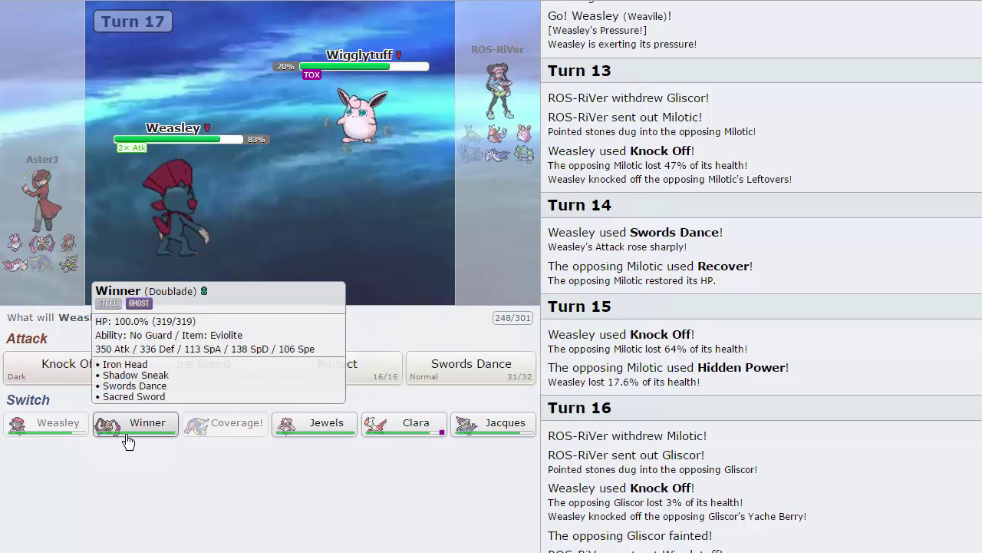
pyautogui.moveTo(352, 135)
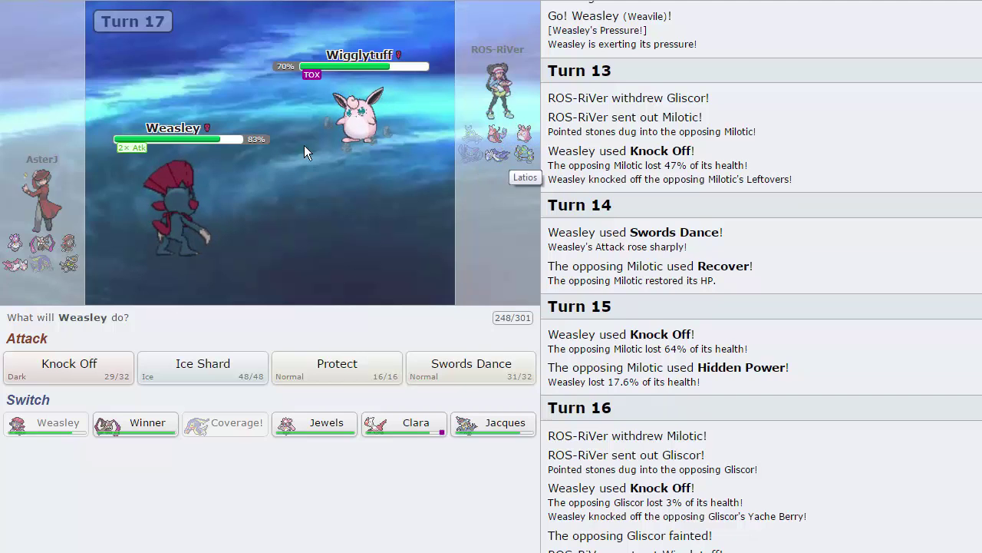
pyautogui.click(88, 374)
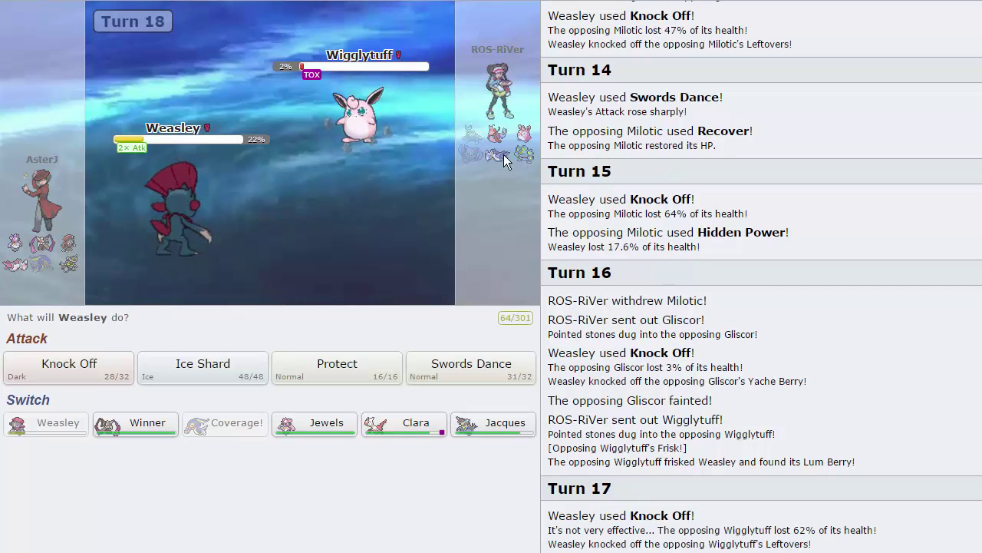
# - Attack Wigglytuff with Knock Off again on turn 18 and skip the turn's animation
pyautogui.moveTo(522, 156)
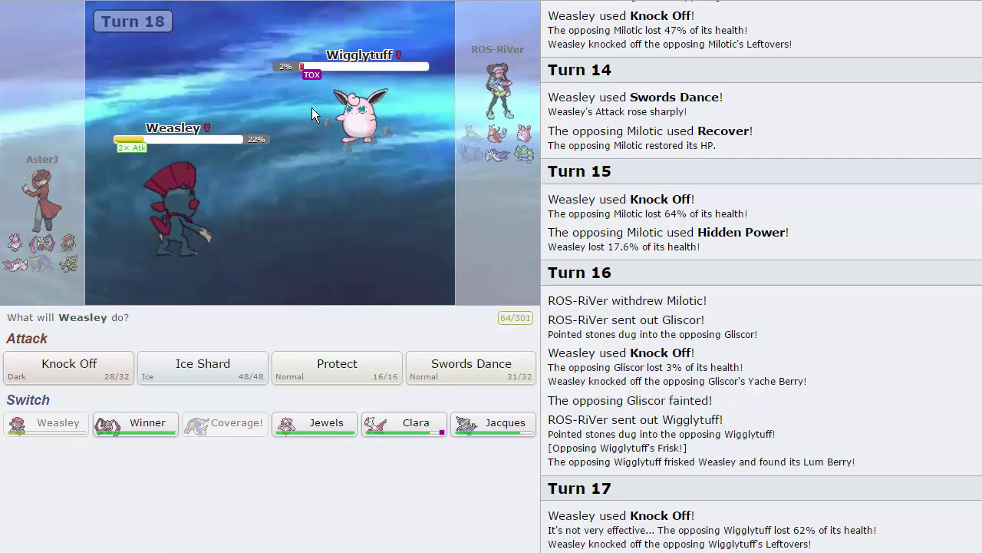
pyautogui.moveTo(59, 387)
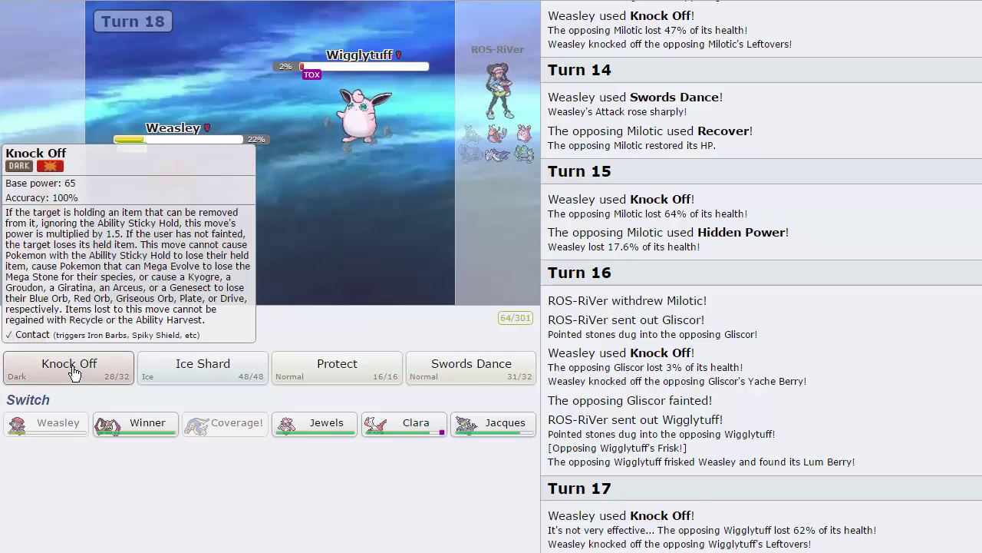
pyautogui.click(69, 378)
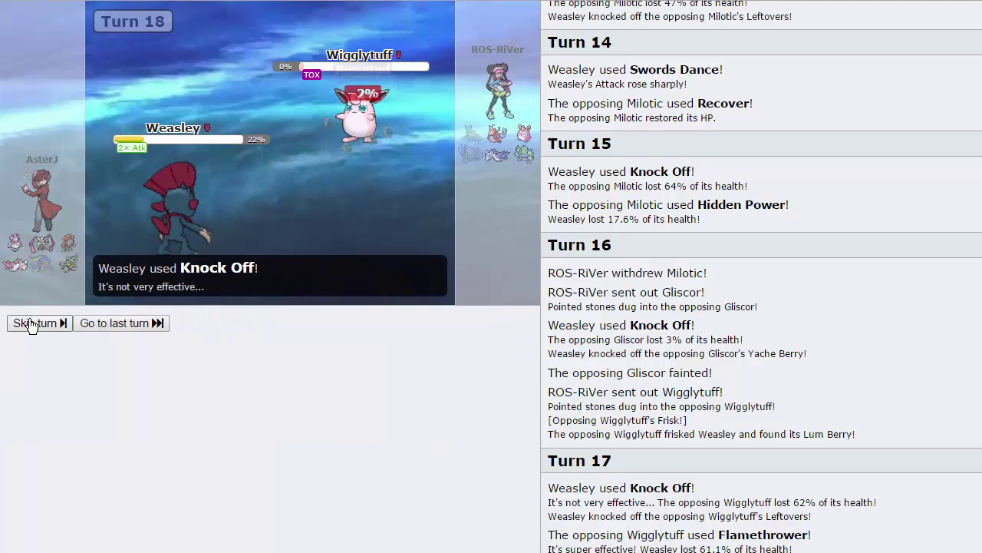
pyautogui.click(32, 323)
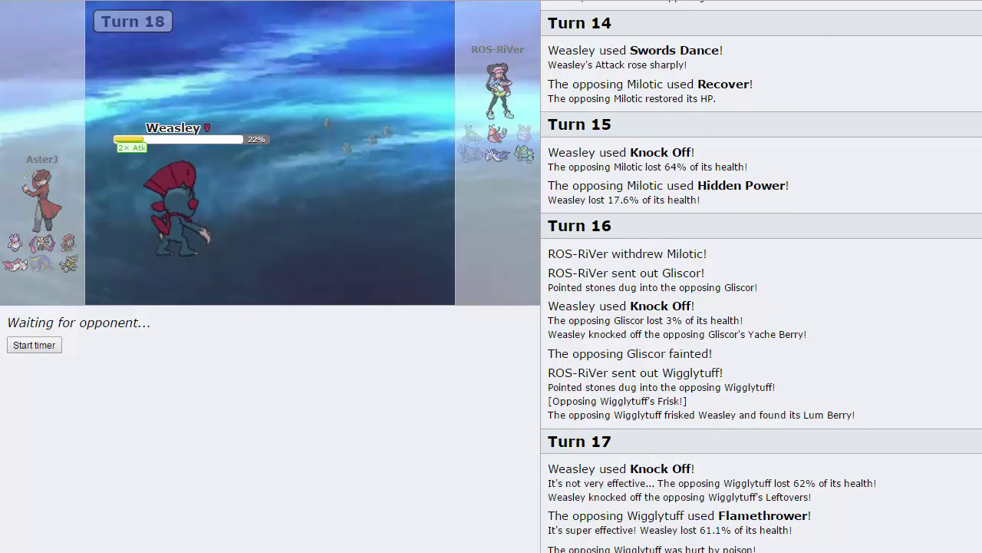
# - Switch to the damage calculator and load Latios's OU Life Orb set as Pokémon 2 against Weavile
pyautogui.hotkey('alt', 'Tab')
pyautogui.click(940, 227)
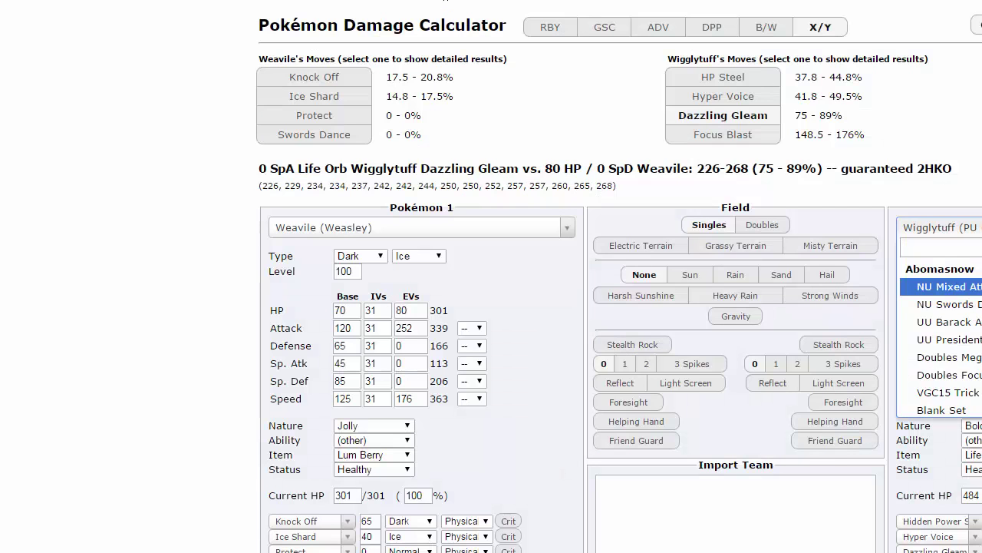
pyautogui.write('latios')
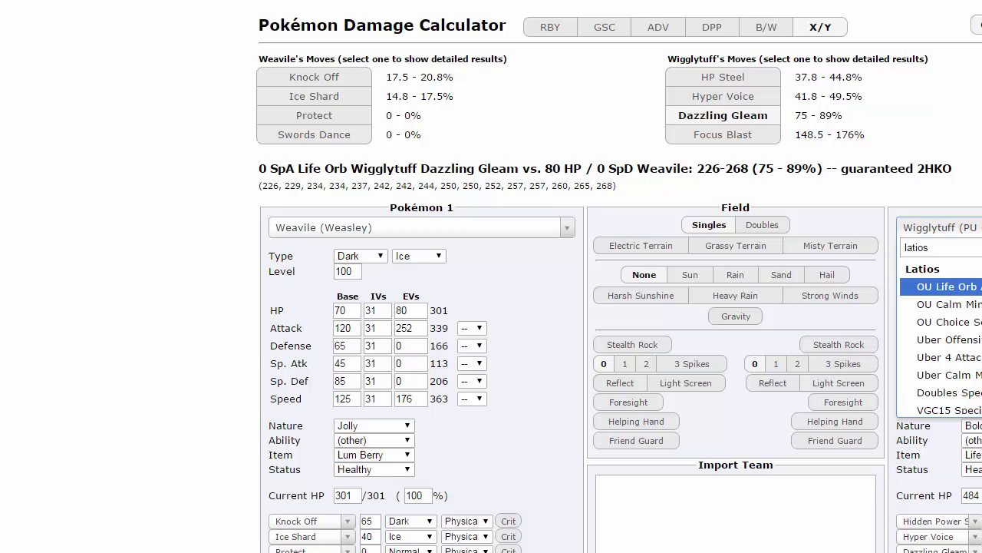
pyautogui.press('Return')
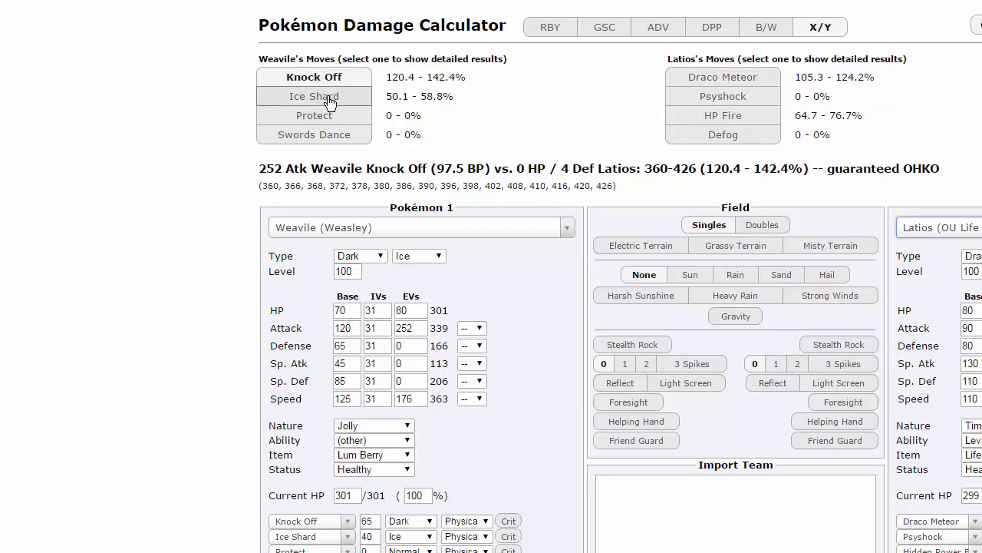
# - Set Weavile's Attack boost to +2 and show the detailed Ice Shard result against Latios
pyautogui.click(463, 329)
pyautogui.click(470, 394)
pyautogui.click(347, 98)
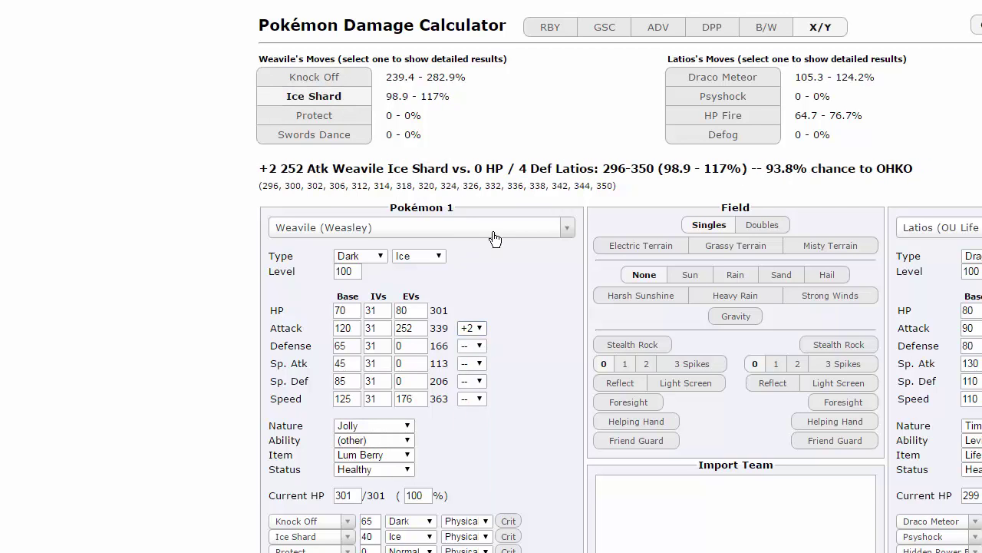
# - Load Golurk's NU Stealth Rock set as Pokémon 2 and show Weavile's detailed Knock Off result
pyautogui.click(940, 228)
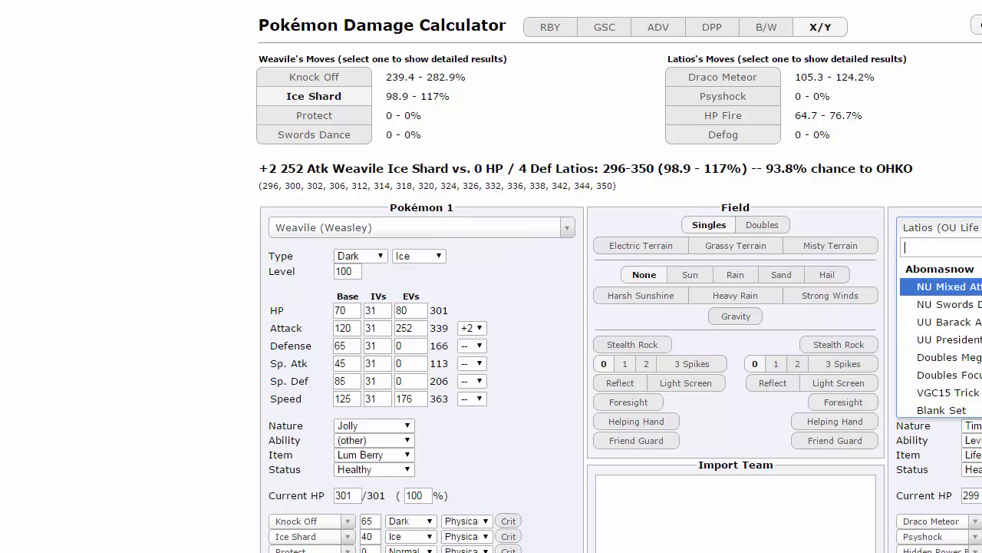
pyautogui.write('golurk')
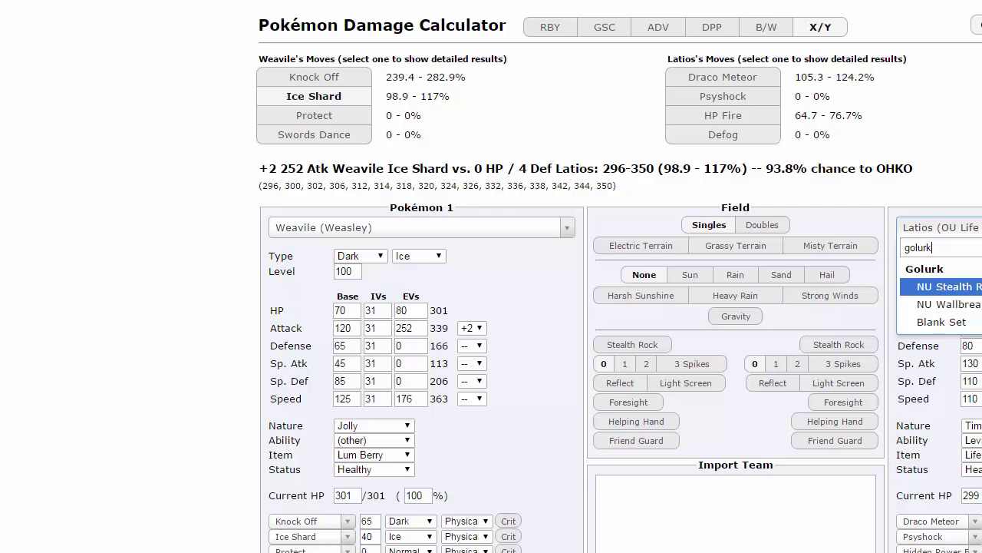
pyautogui.press('Return')
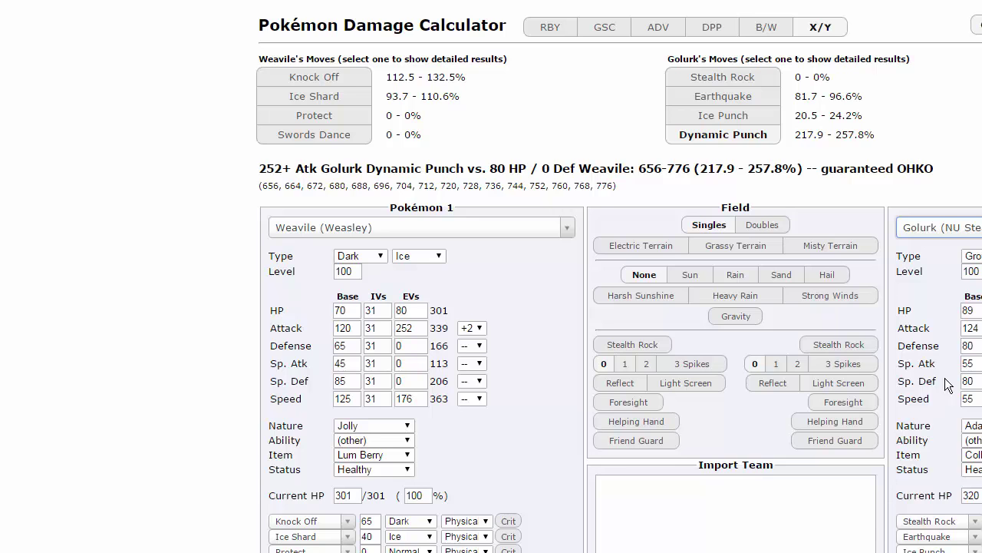
pyautogui.click(349, 78)
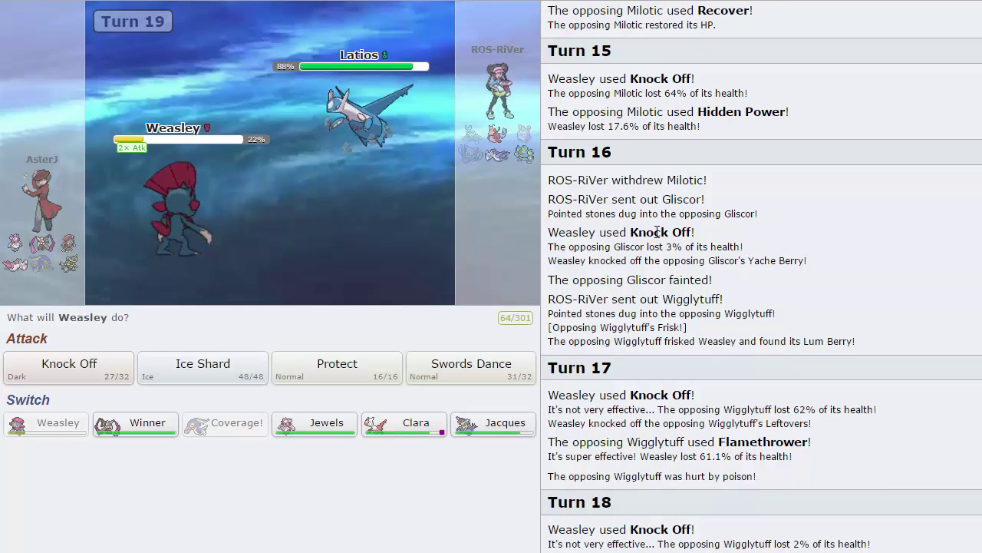
# - Switch back to the battle, attack Latios with Weasley's Ice Shard on turn 19 and inspect Golurk's details
pyautogui.click(206, 368)
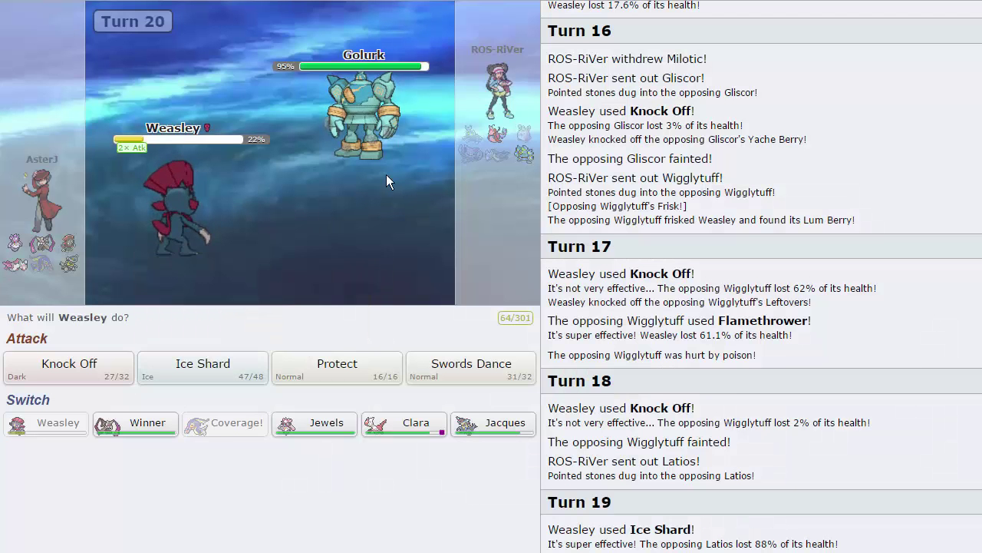
pyautogui.moveTo(371, 115)
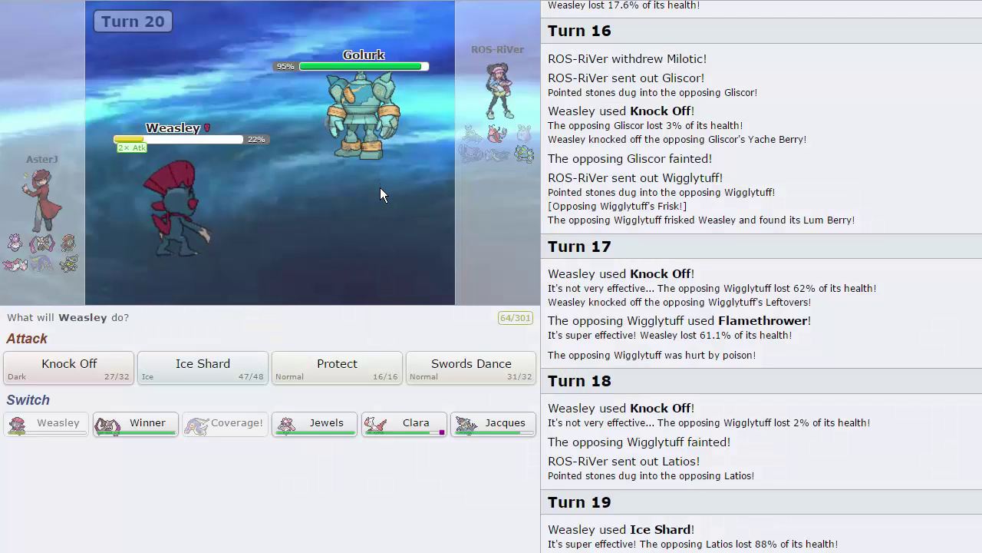
pyautogui.moveTo(365, 383)
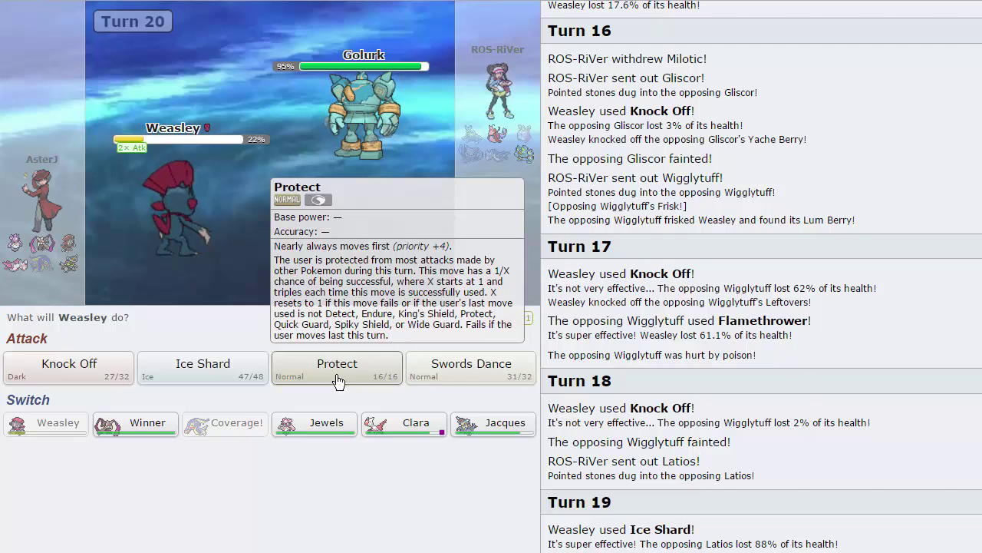
pyautogui.moveTo(347, 98)
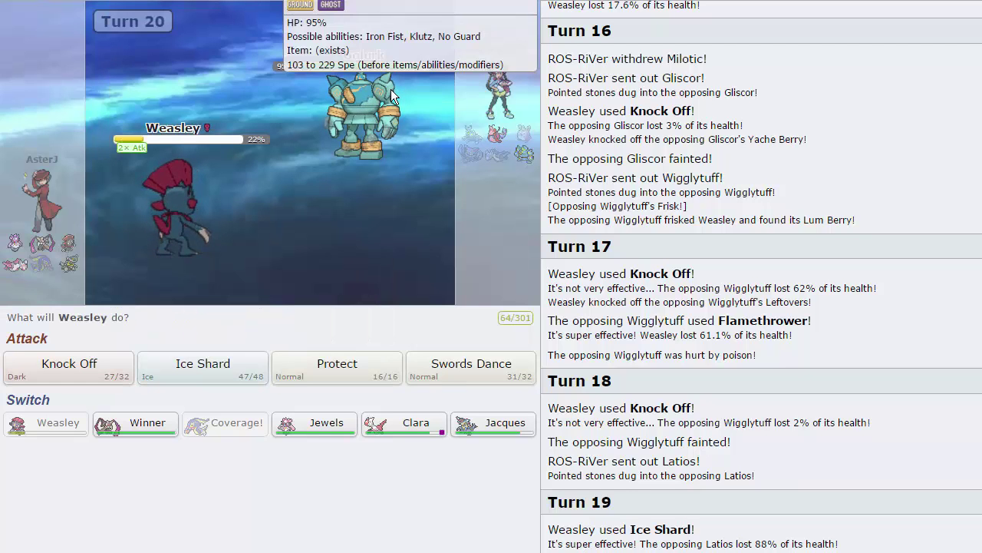
# - Open the Windows calculator, multiply Golurk's maximum Speed of 229 by 1.5, and close the calculator
pyautogui.press('super')
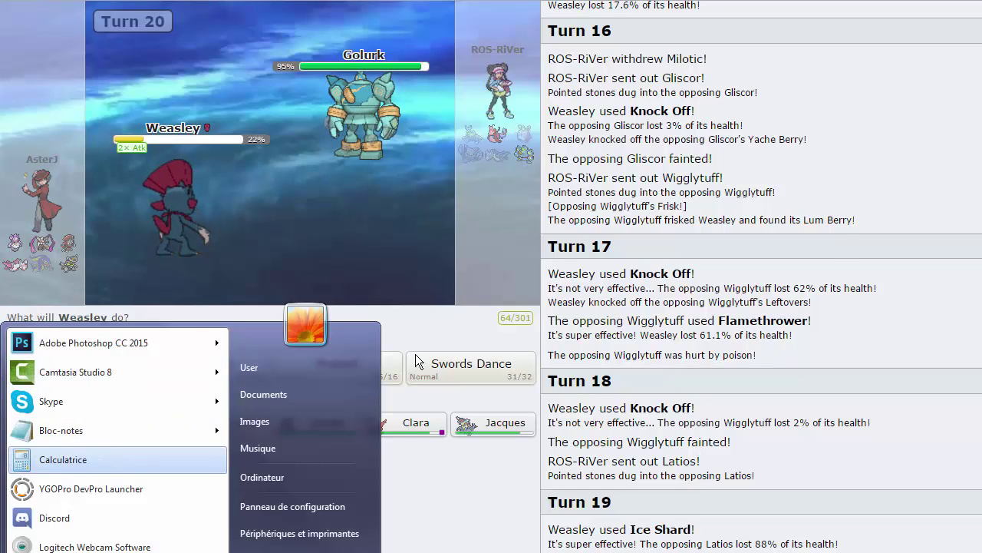
pyautogui.press('Return')
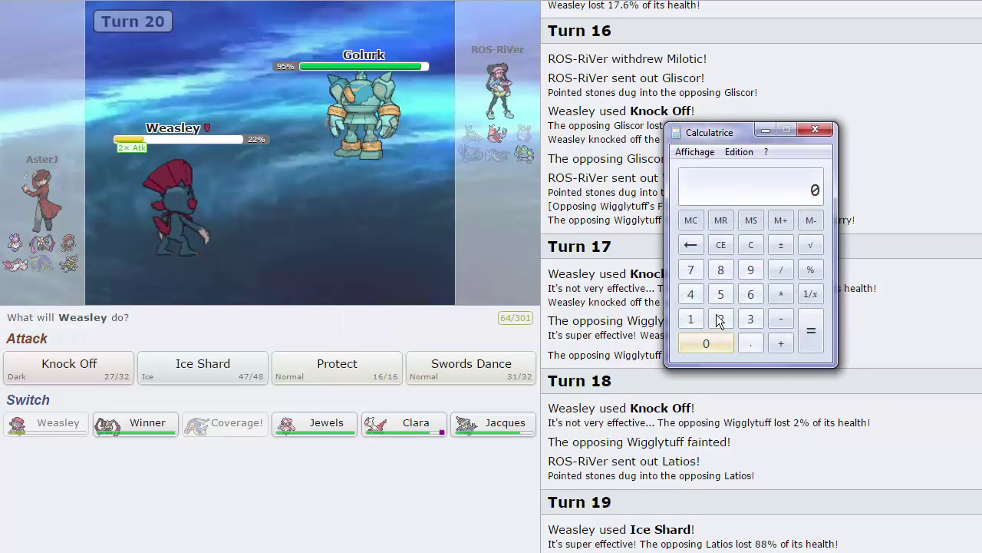
pyautogui.doubleClick(720, 319)
pyautogui.click(751, 269)
pyautogui.click(781, 294)
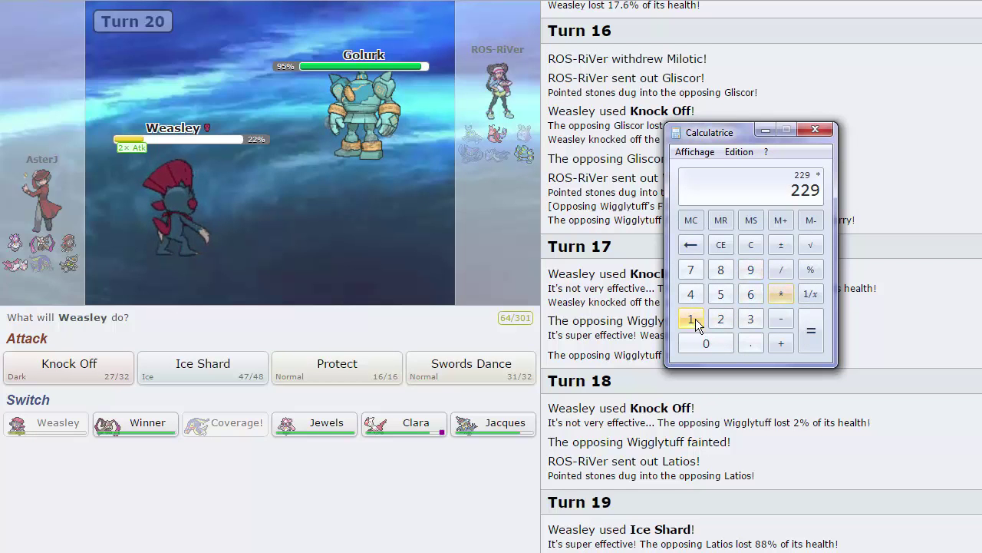
pyautogui.click(693, 319)
pyautogui.click(750, 343)
pyautogui.click(720, 294)
pyautogui.click(812, 331)
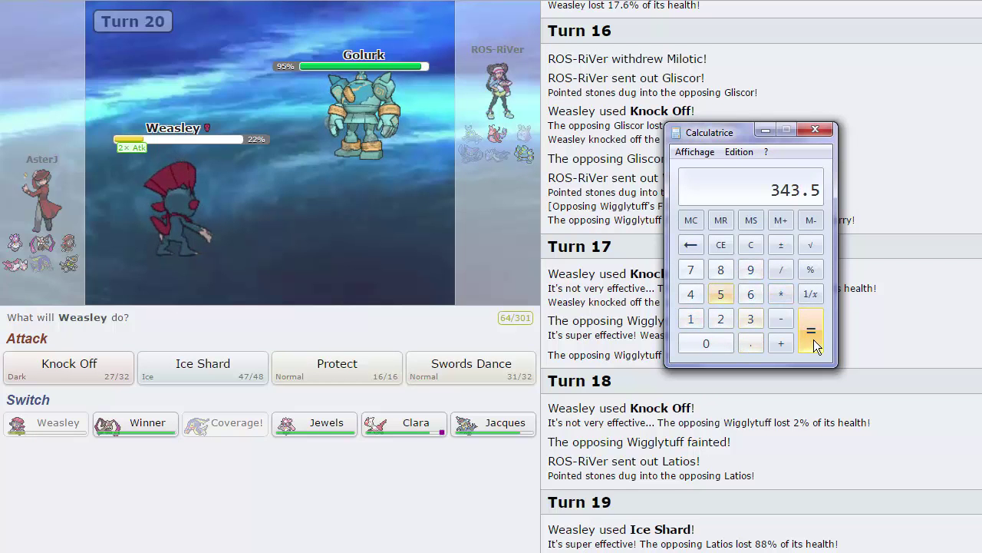
pyautogui.click(751, 244)
pyautogui.click(815, 129)
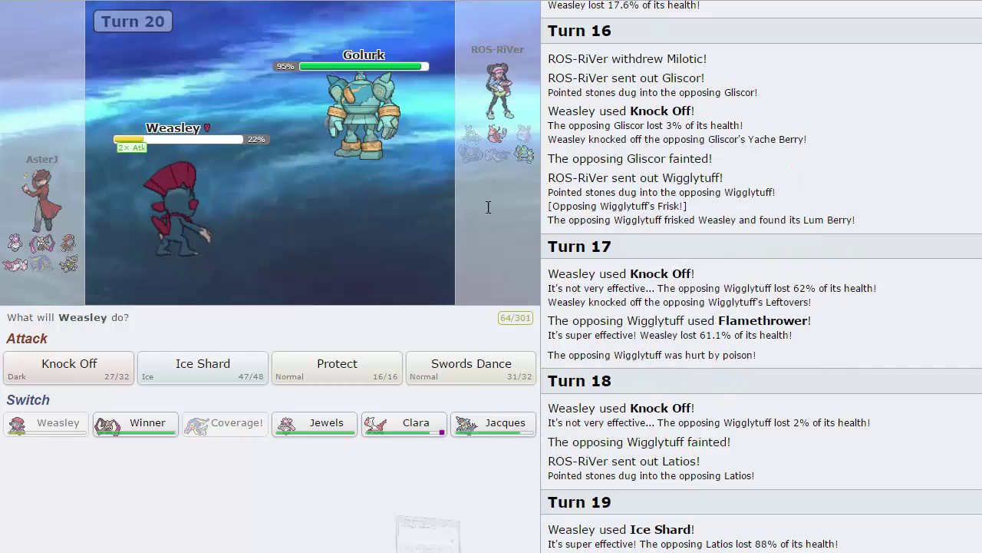
# - Attack with Weasley's Knock Off against Golurk on turn 20 and against Milotic on turn 21
pyautogui.click(69, 367)
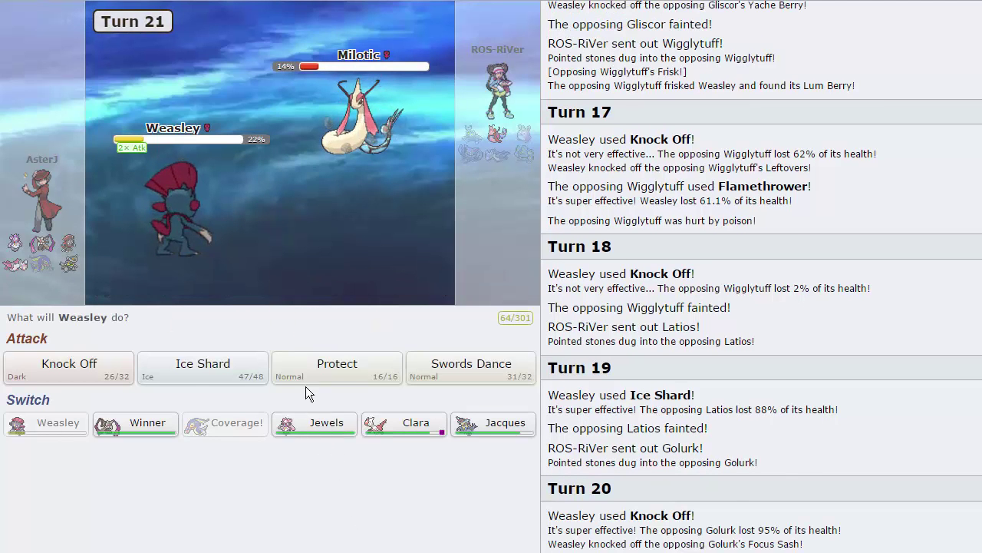
pyautogui.click(69, 367)
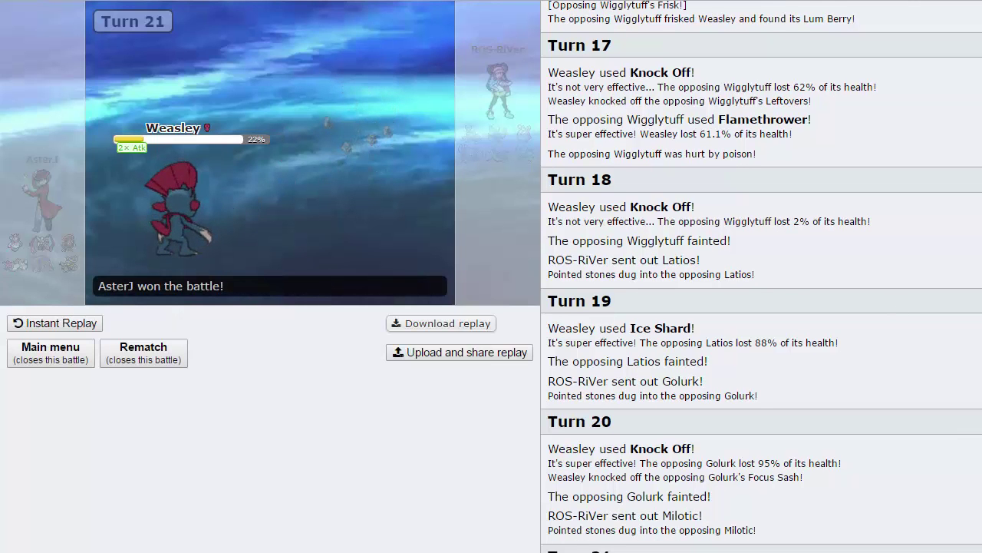
# - Review the finished battle's log from the team listings and opening turns through to turn 21
pyautogui.scroll(12, 762, 276)
pyautogui.scroll(-5, 762, 276)
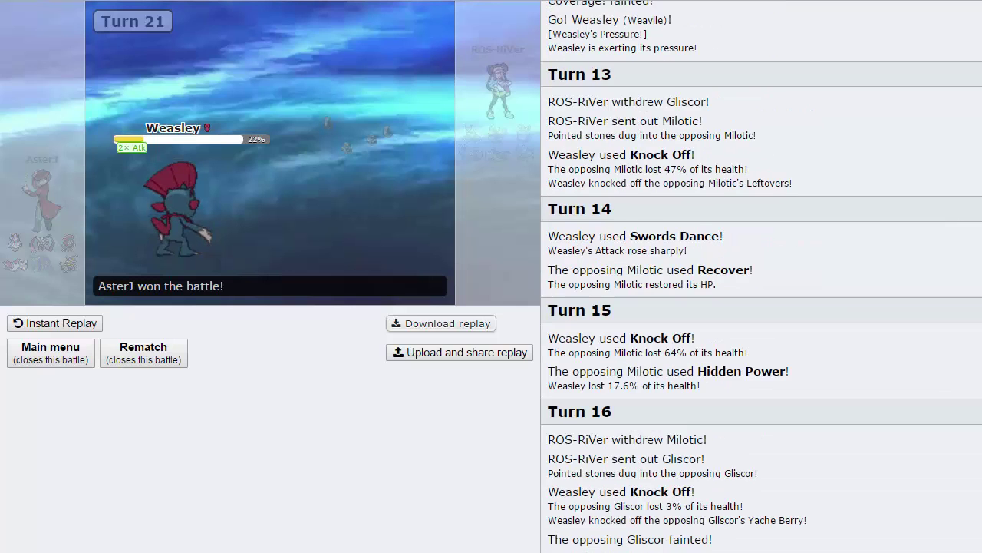
pyautogui.scroll(15, 833, 72)
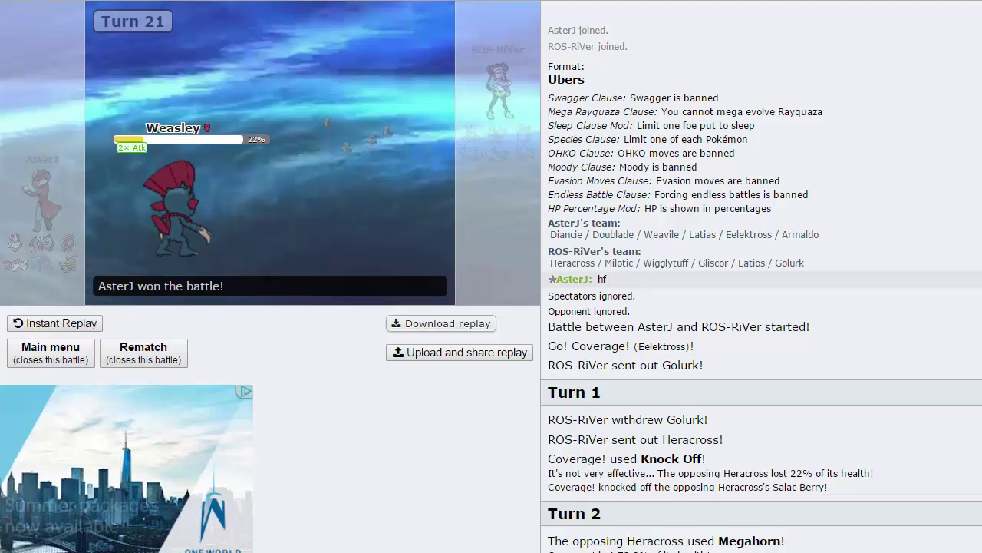
pyautogui.scroll(-2, 761, 276)
pyautogui.scroll(1, 762, 276)
pyautogui.scroll(-20, 762, 277)
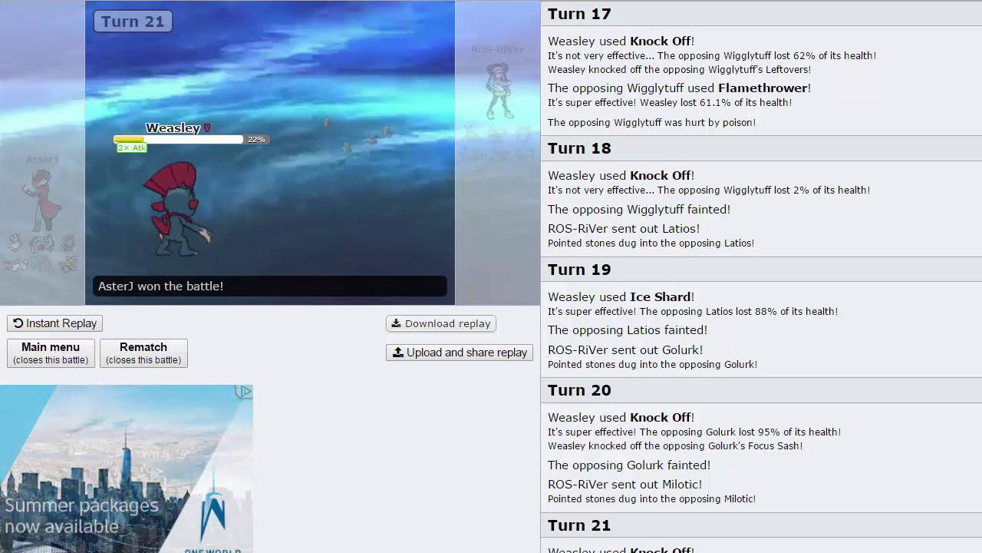
pyautogui.scroll(-1, 762, 277)
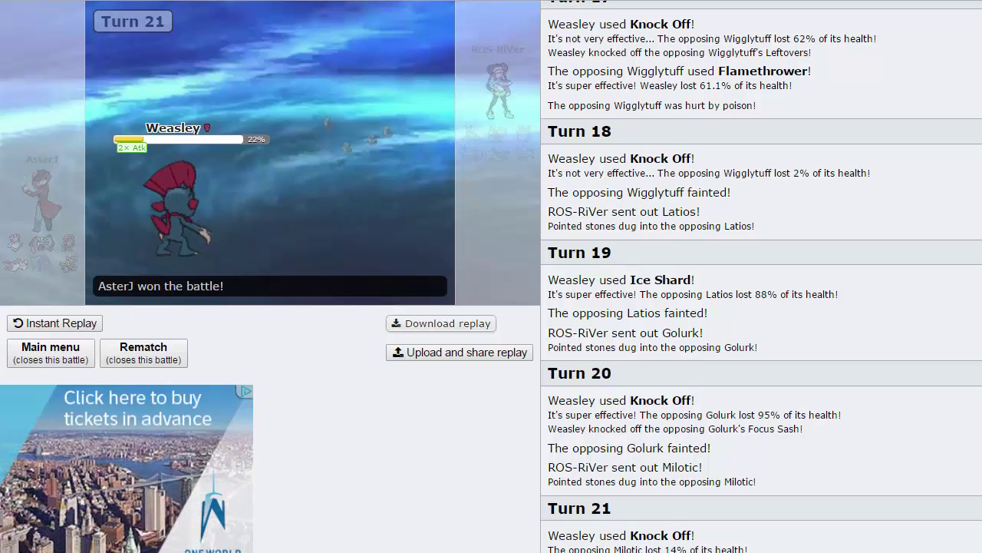